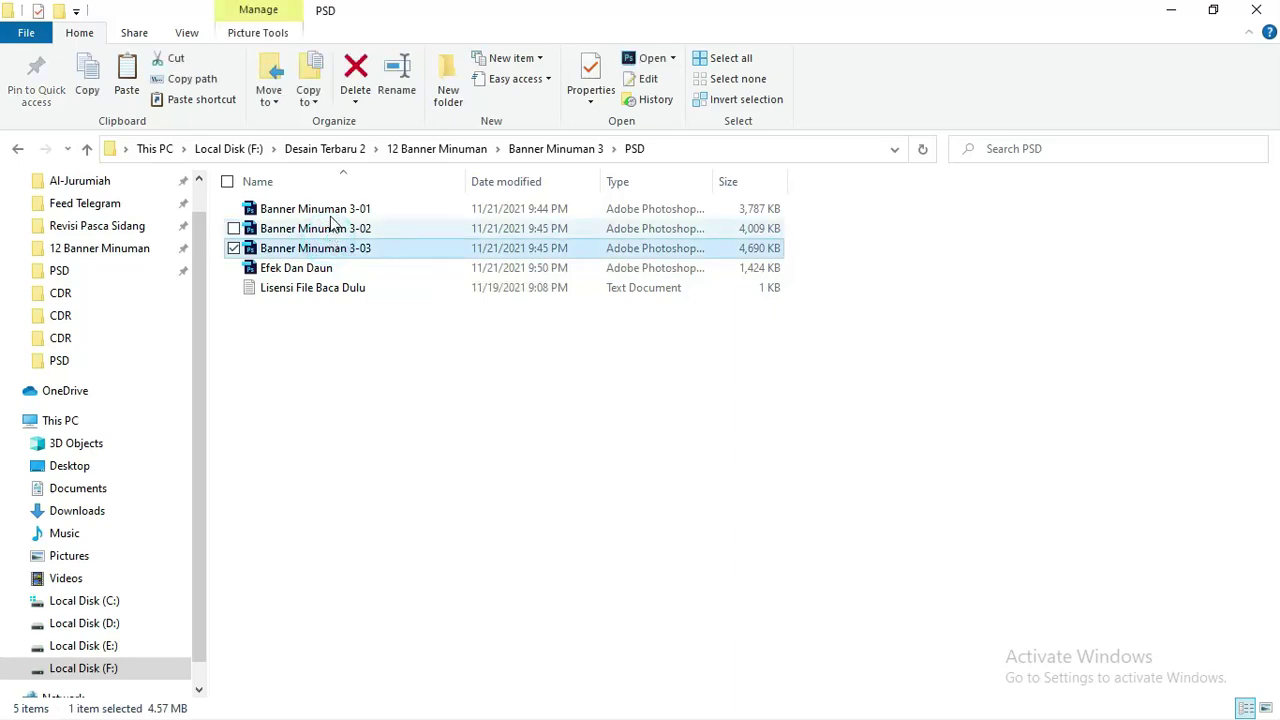
# Step: Open the files Banner Minuman 3-01, Banner Minuman 3-02 and Banner Minuman 3-03 in Photoshop
pyautogui.keyDown('shift'); pyautogui.click(330, 210); pyautogui.keyUp('shift')
pyautogui.rightClick(330, 211)
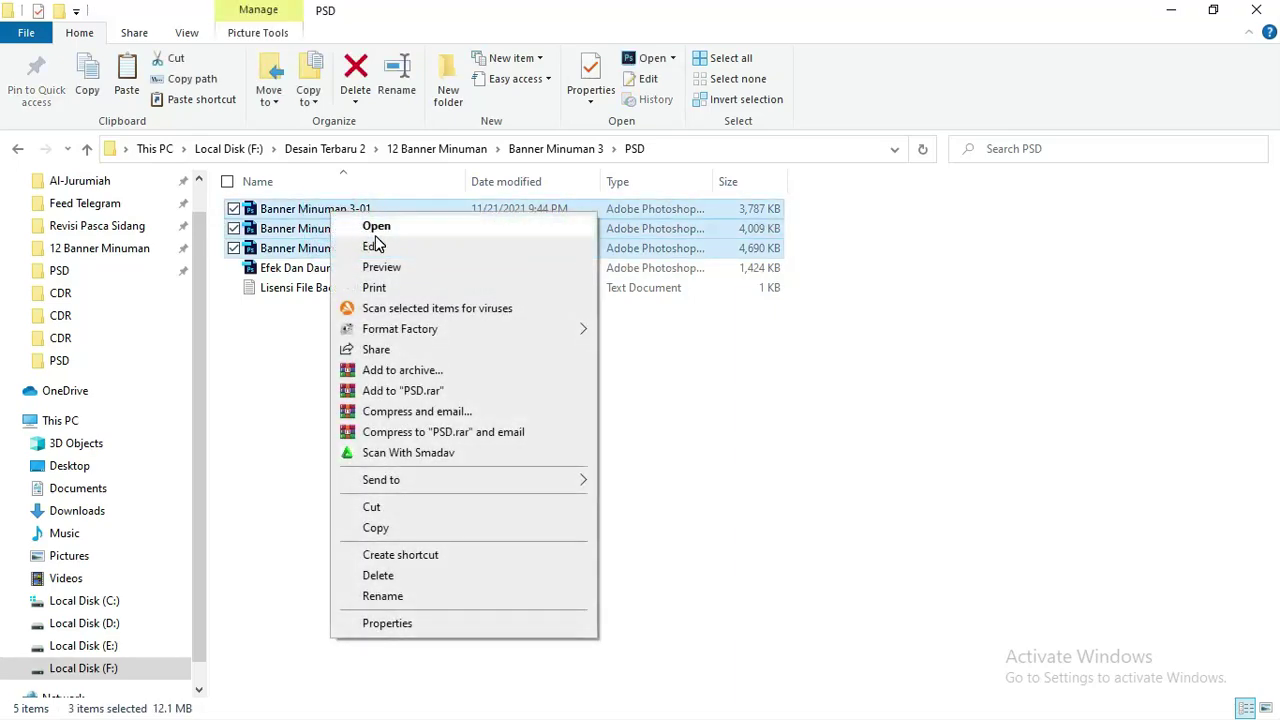
pyautogui.click(376, 225)
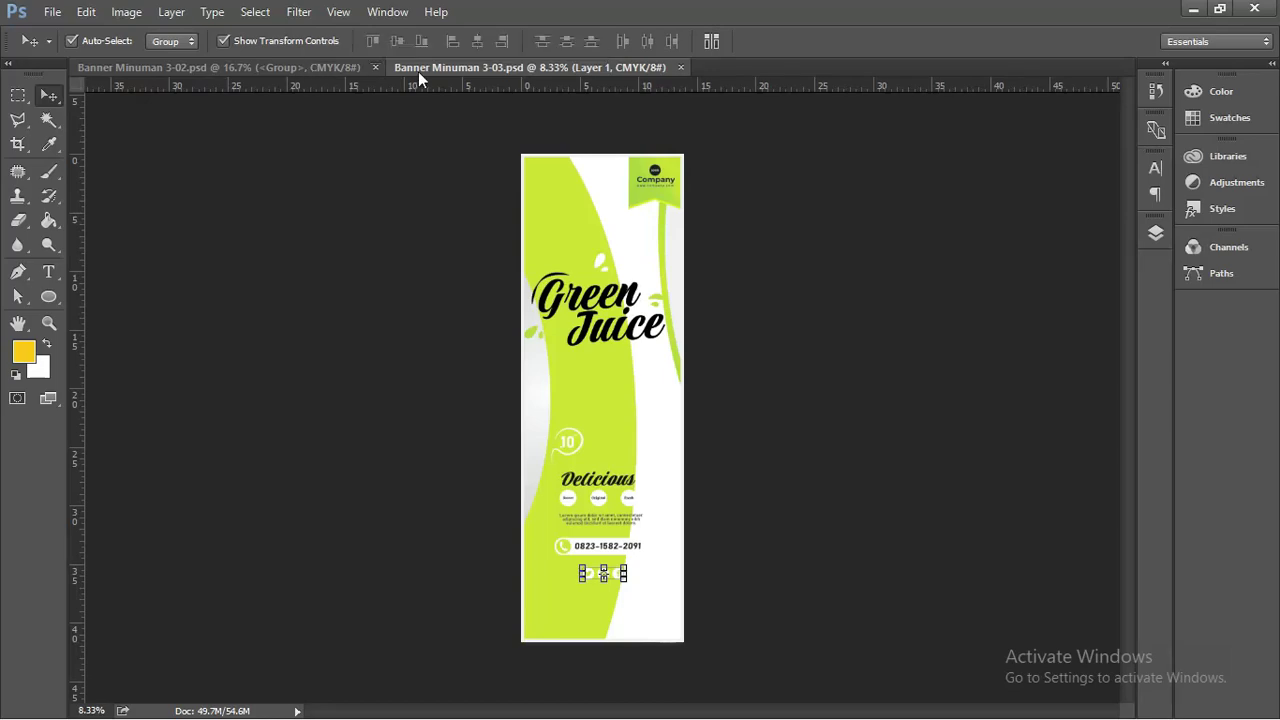
pyautogui.hotkey('alt', 'Tab')
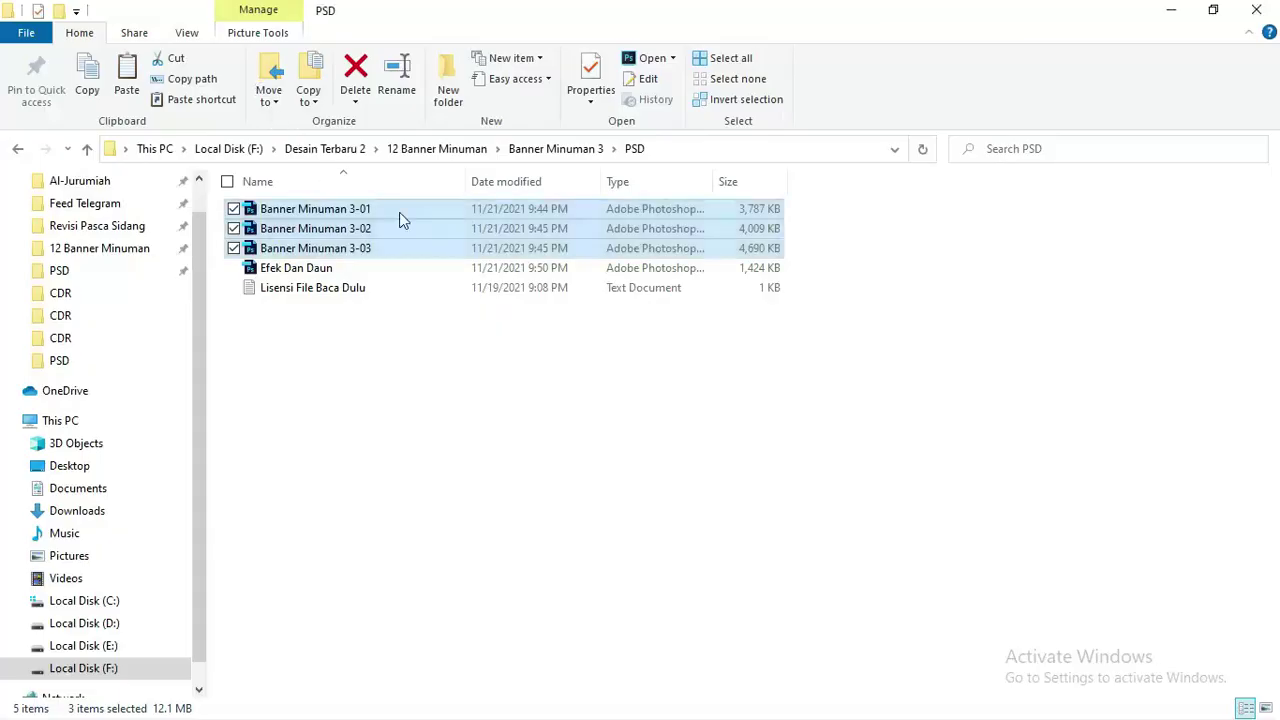
pyautogui.click(343, 208)
pyautogui.hotkey('alt', 'Tab')
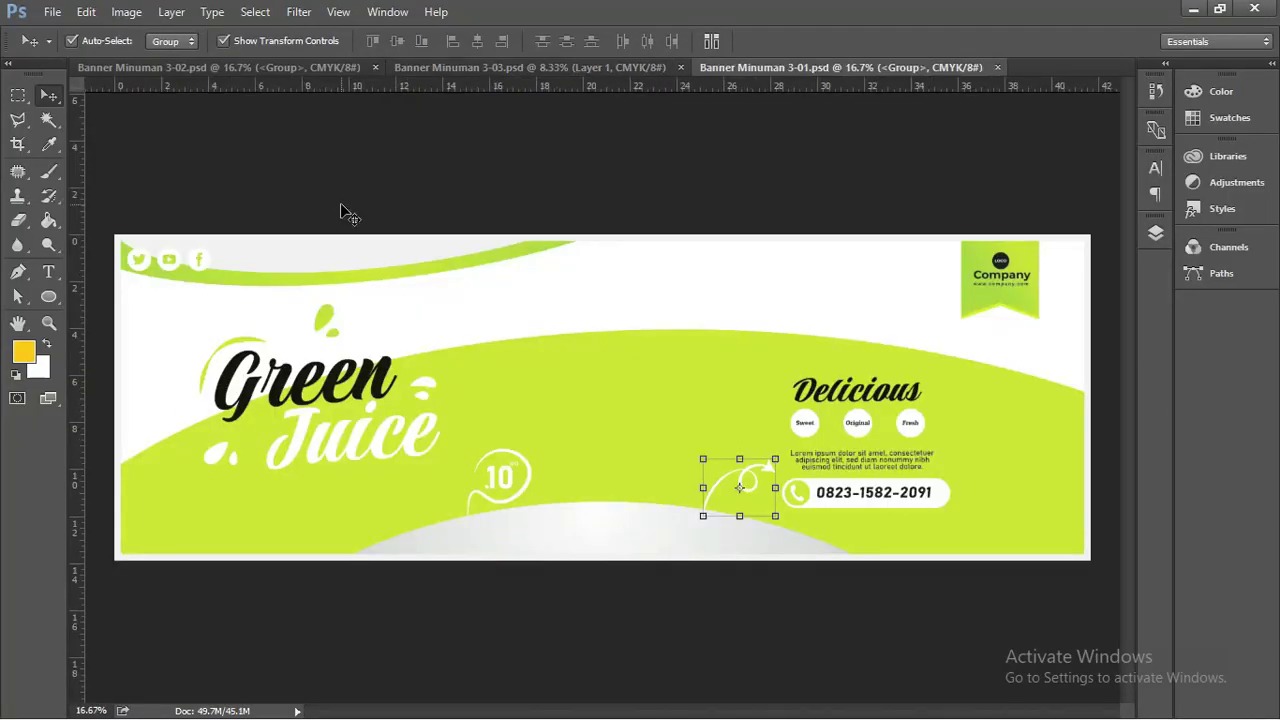
# Step: Open the Efek Dan Daun file from the same PSD folder in Photoshop and deselect its layer group
pyautogui.hotkey('alt', 'Tab')
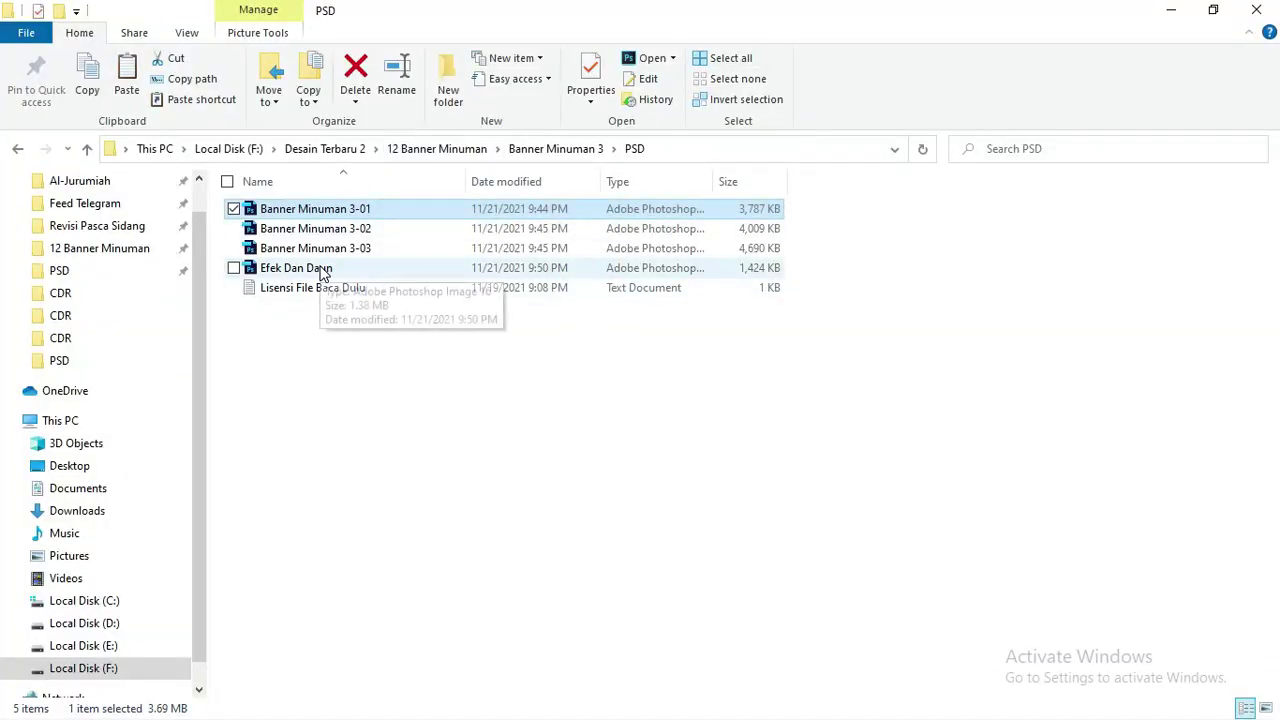
pyautogui.doubleClick(323, 268)
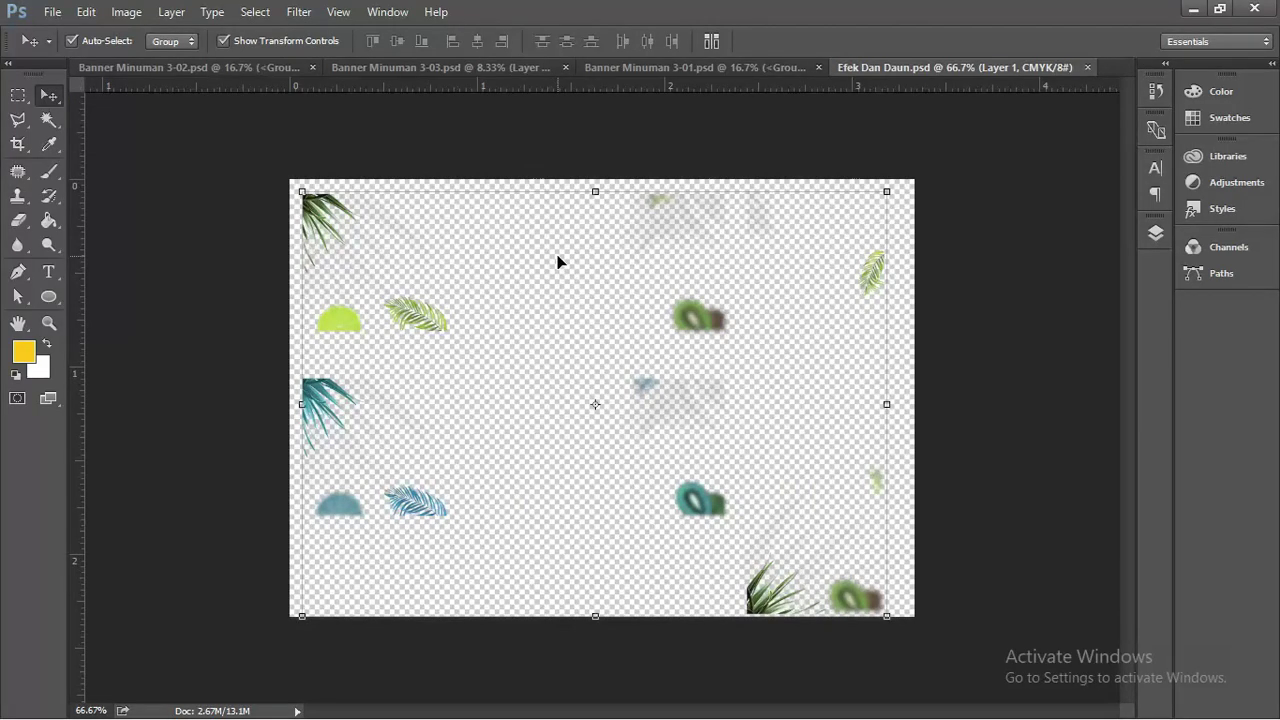
pyautogui.click(966, 250)
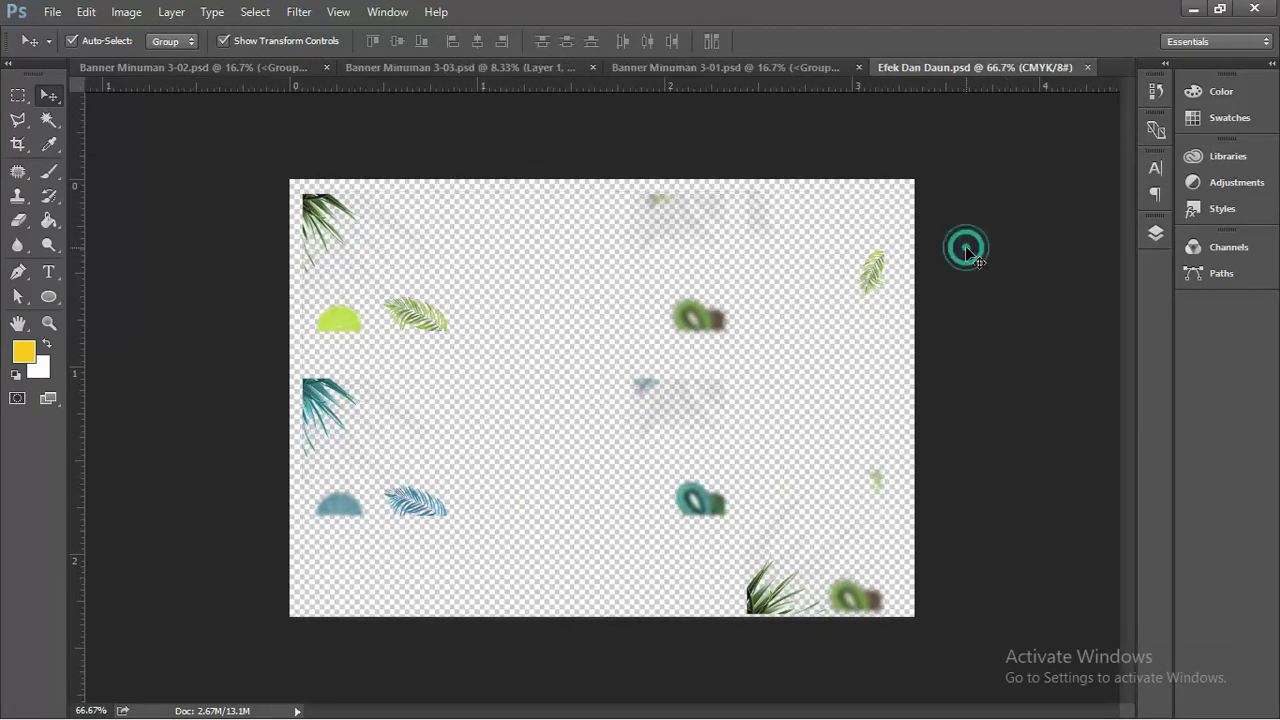
pyautogui.click(723, 226)
pyautogui.click(700, 220)
pyautogui.click(676, 229)
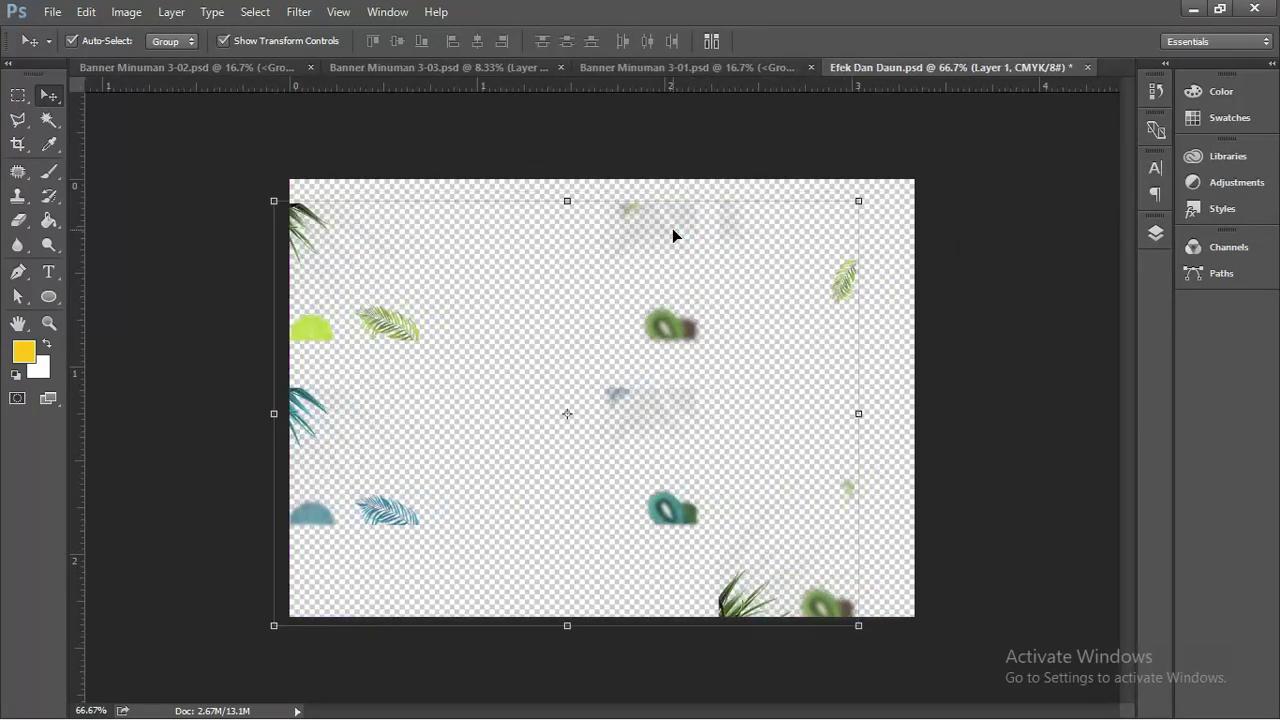
# Step: Ungroup the Layer 1 group in Efek Dan Daun so its leaf and fruit layers can be selected separately
pyautogui.click(1157, 233)
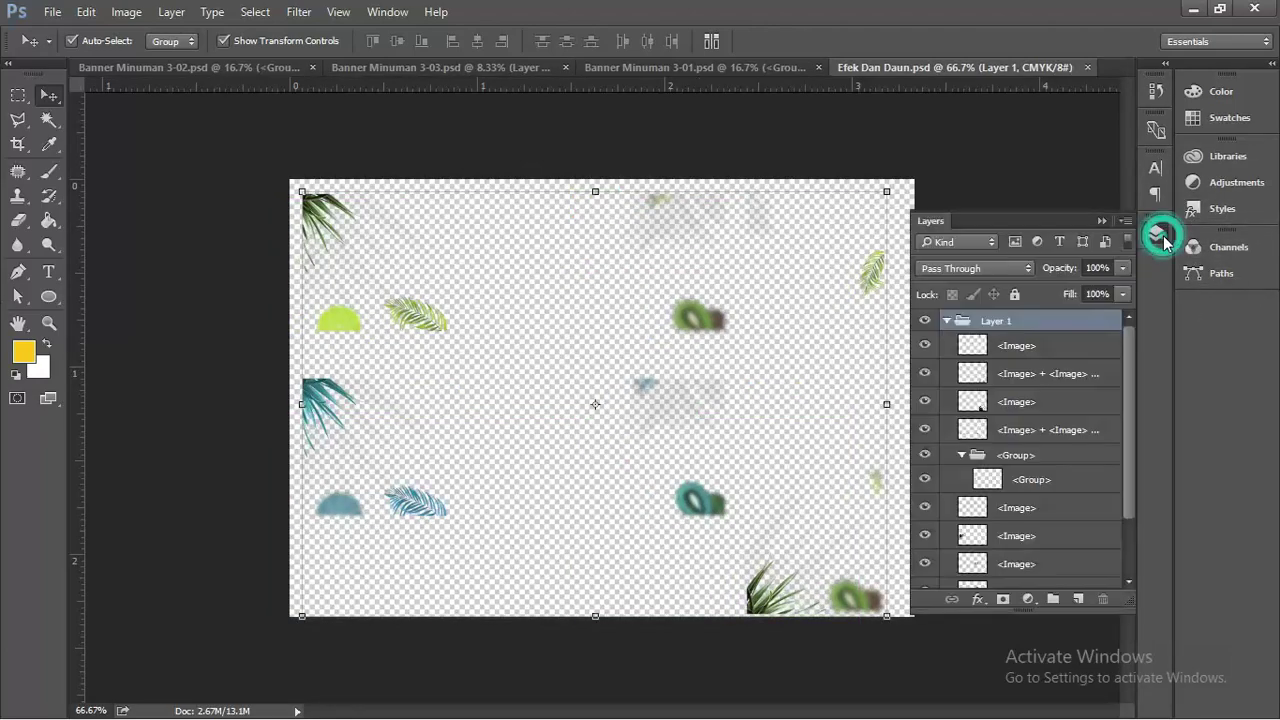
pyautogui.rightClick(669, 211)
pyautogui.click(726, 247)
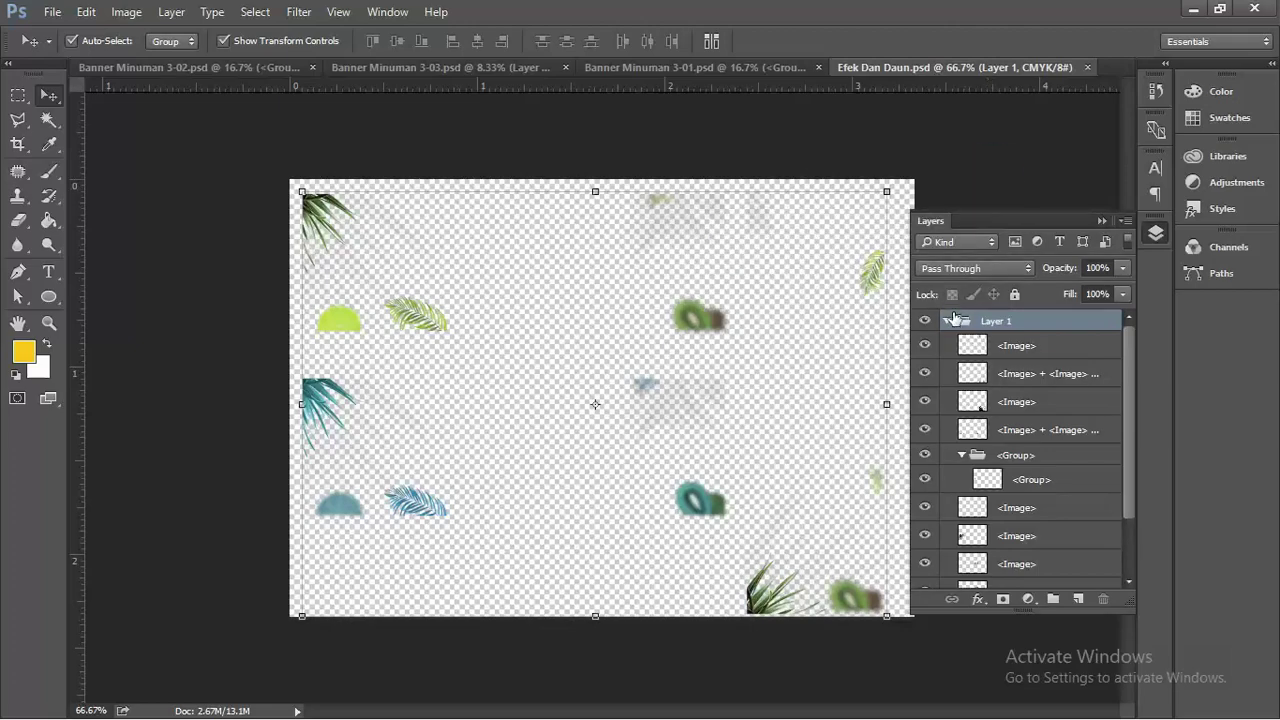
pyautogui.rightClick(953, 317)
pyautogui.click(949, 355)
pyautogui.rightClick(1010, 322)
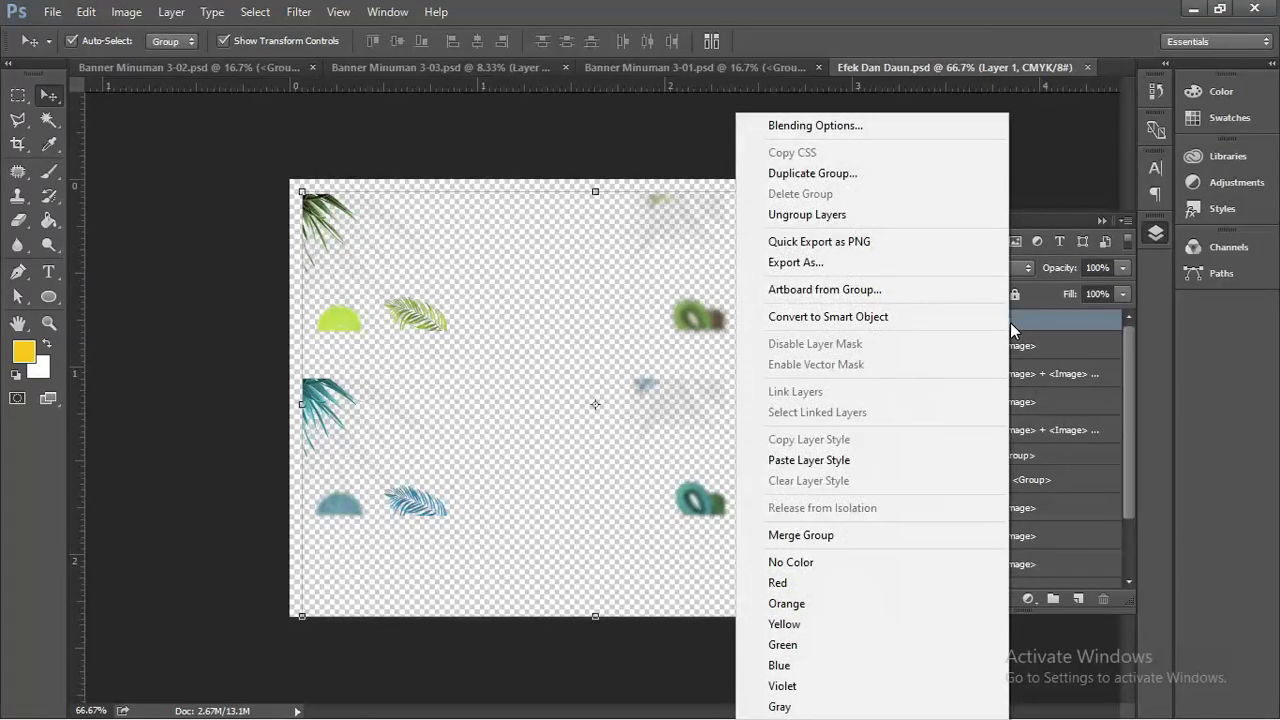
pyautogui.click(845, 224)
pyautogui.click(778, 398)
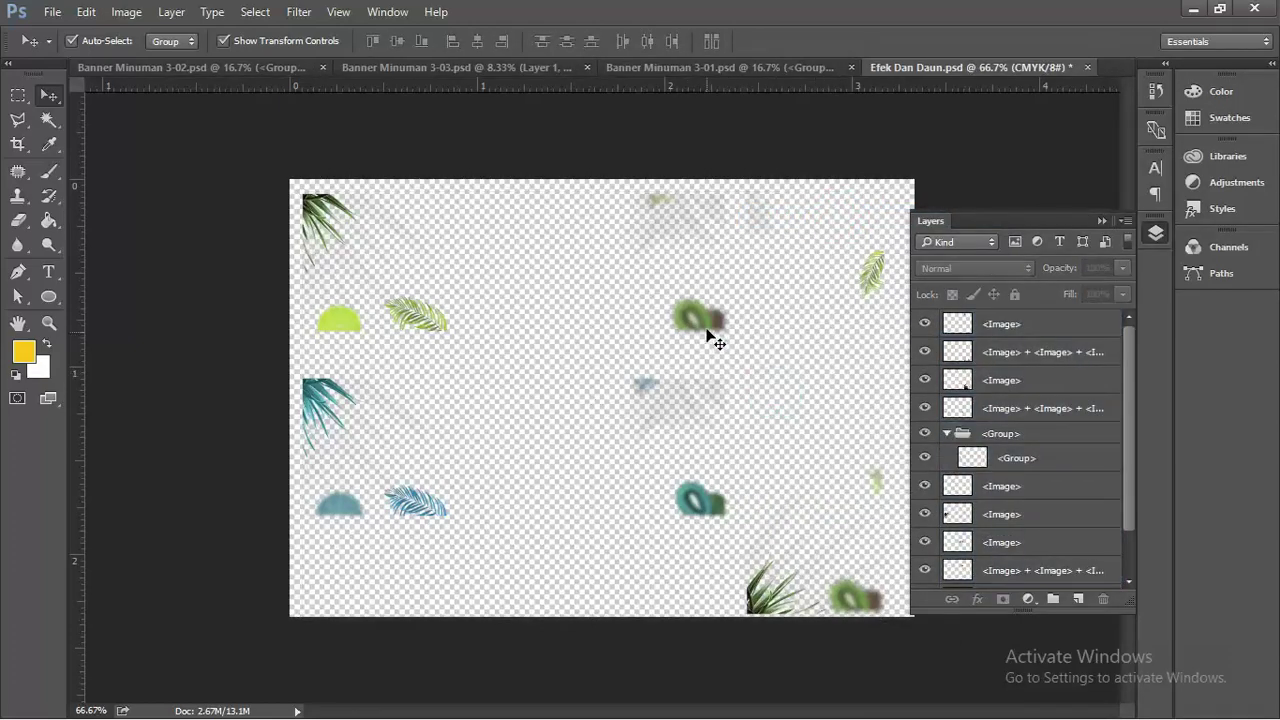
# Step: Select the combined blue leaf and kiwi layer and toggle its visibility off and on to check what it contains
pyautogui.click(707, 330)
pyautogui.click(325, 402)
pyautogui.click(638, 388)
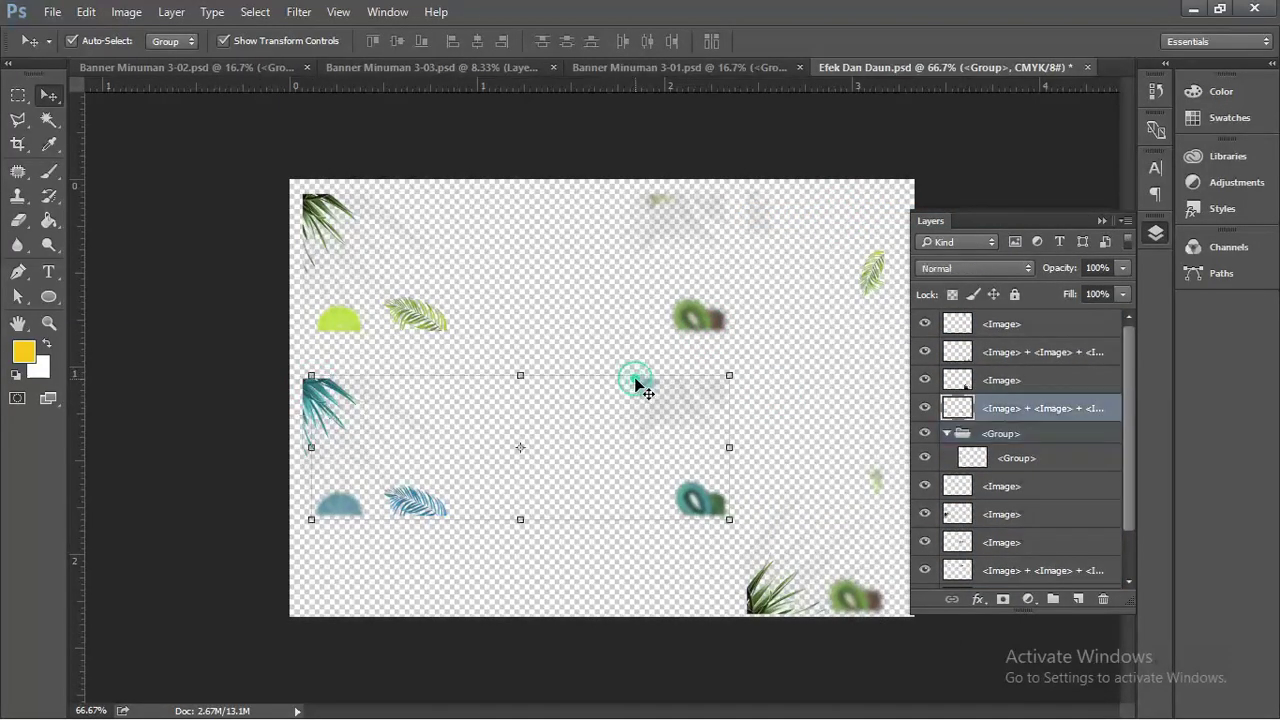
pyautogui.rightClick(1012, 416)
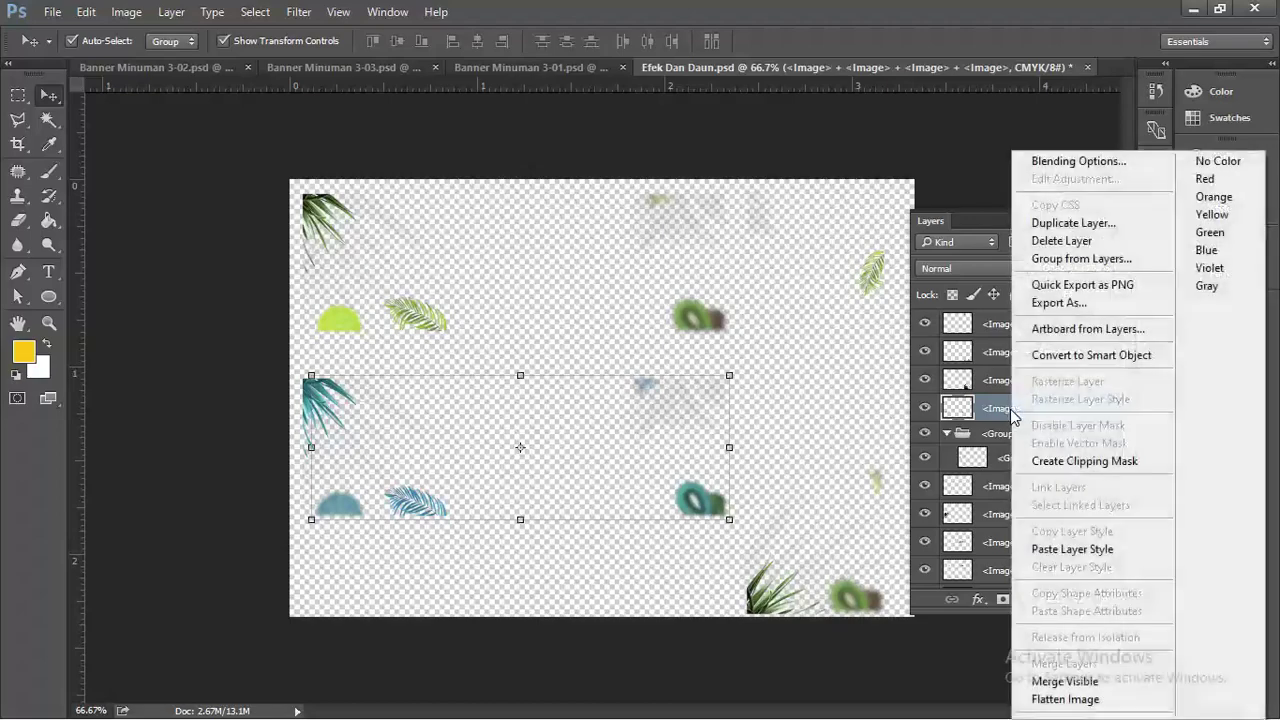
pyautogui.press('Escape')
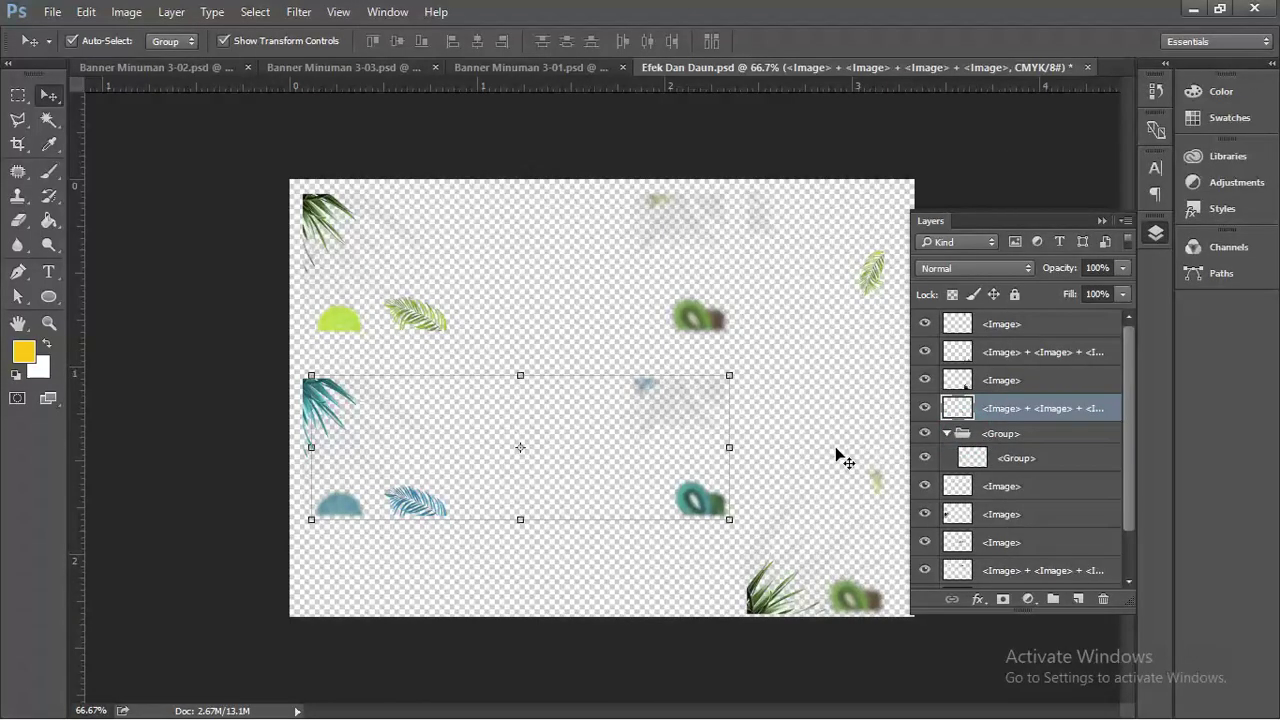
pyautogui.click(924, 414)
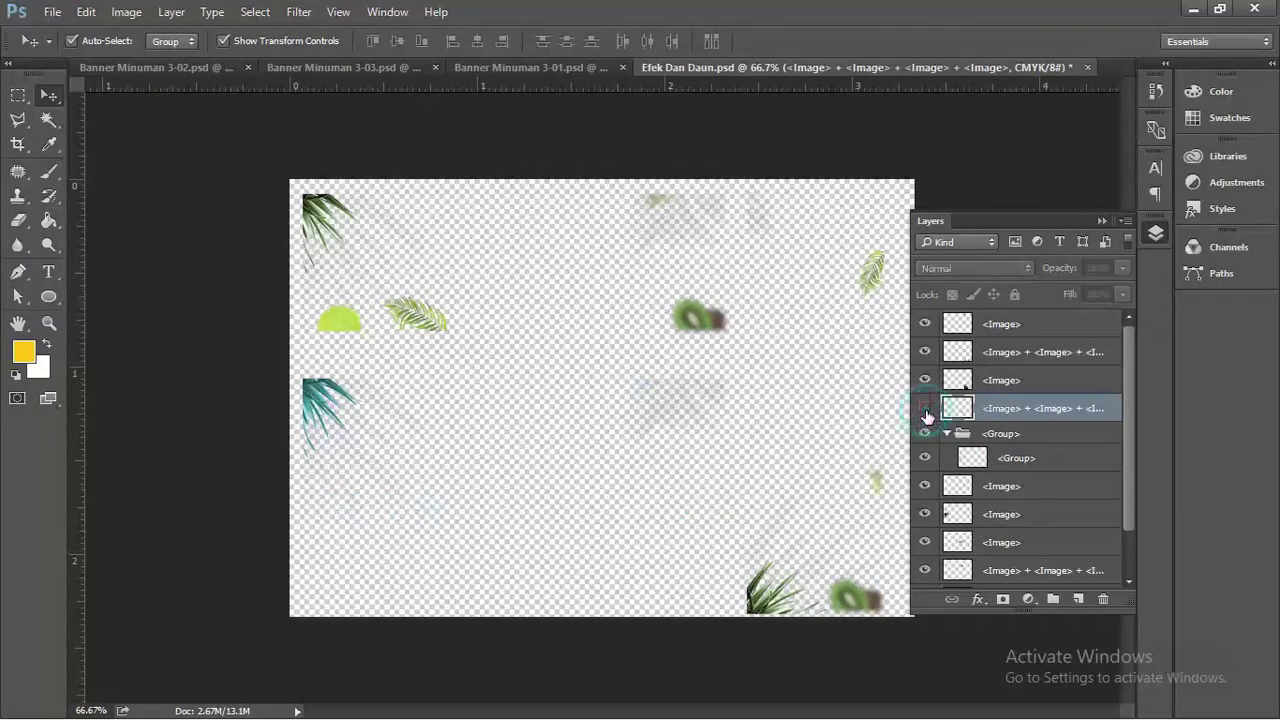
pyautogui.click(927, 415)
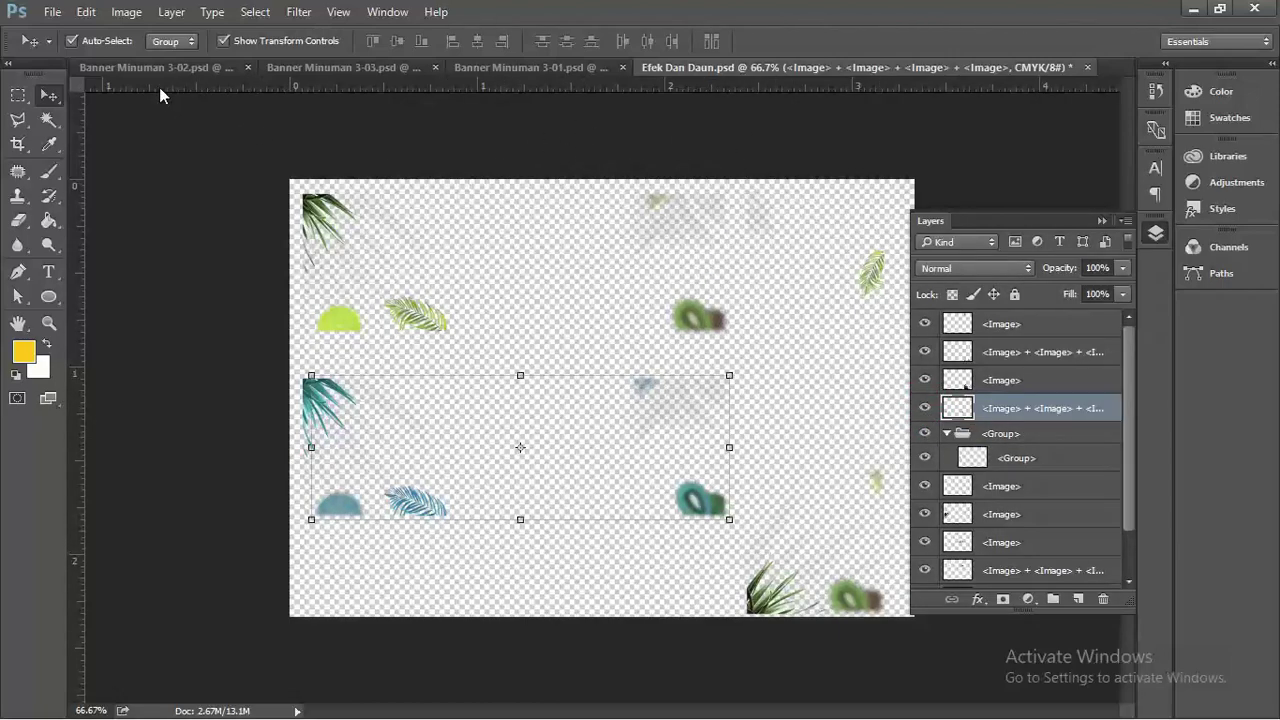
# Step: Copy the green leaf and kiwi layer from Efek Dan Daun into a floating Banner Minuman 3-01 window and dock that window again
pyautogui.moveTo(515, 67); pyautogui.dragTo(281, 133)
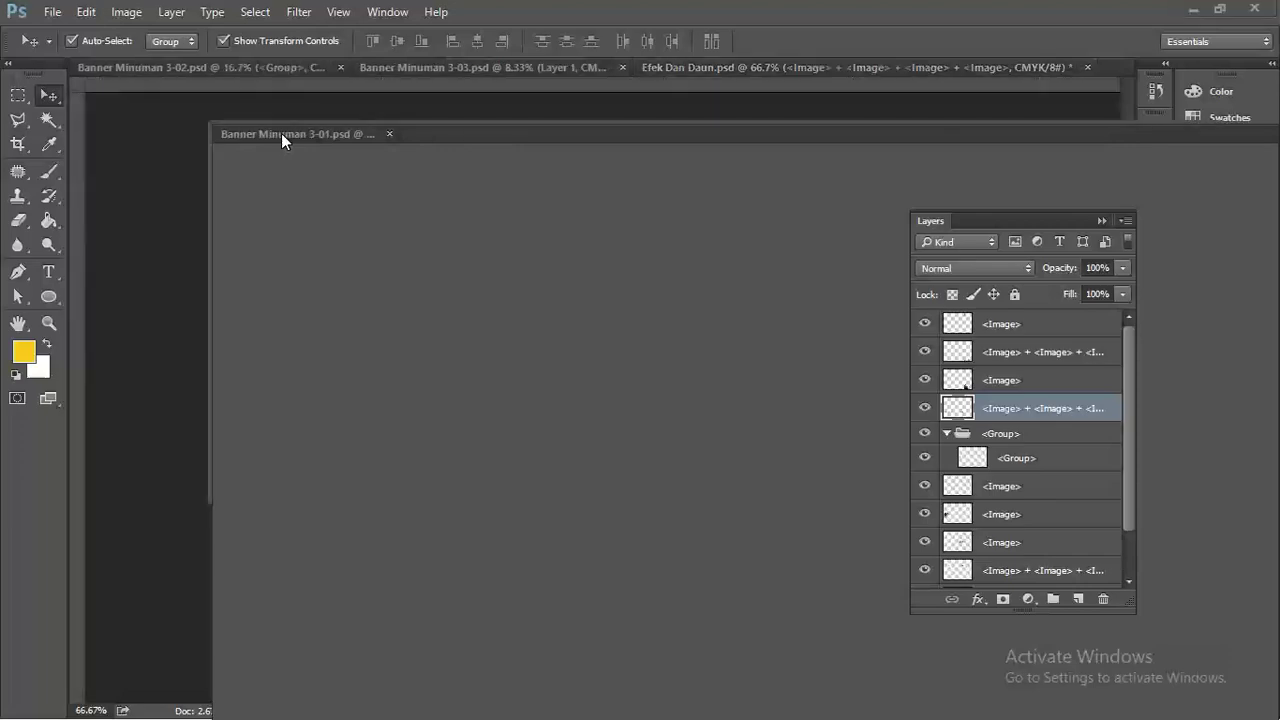
pyautogui.moveTo(538, 124); pyautogui.dragTo(449, 387)
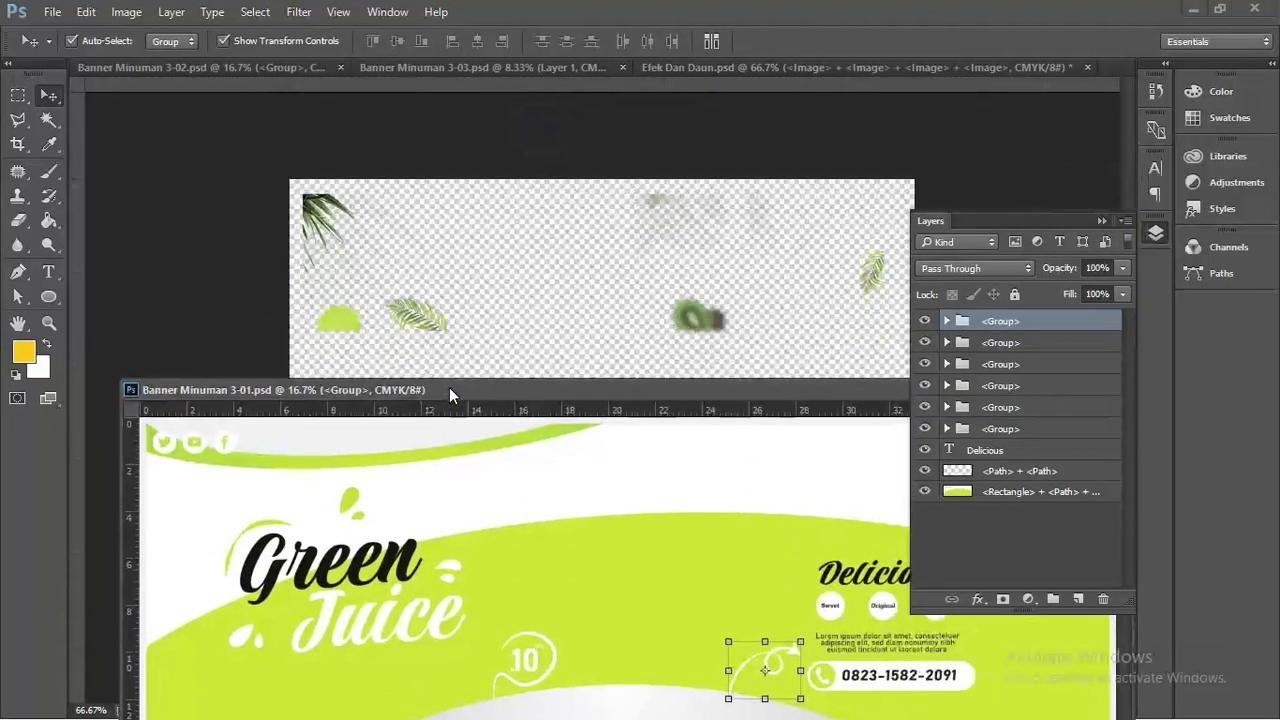
pyautogui.click(425, 325)
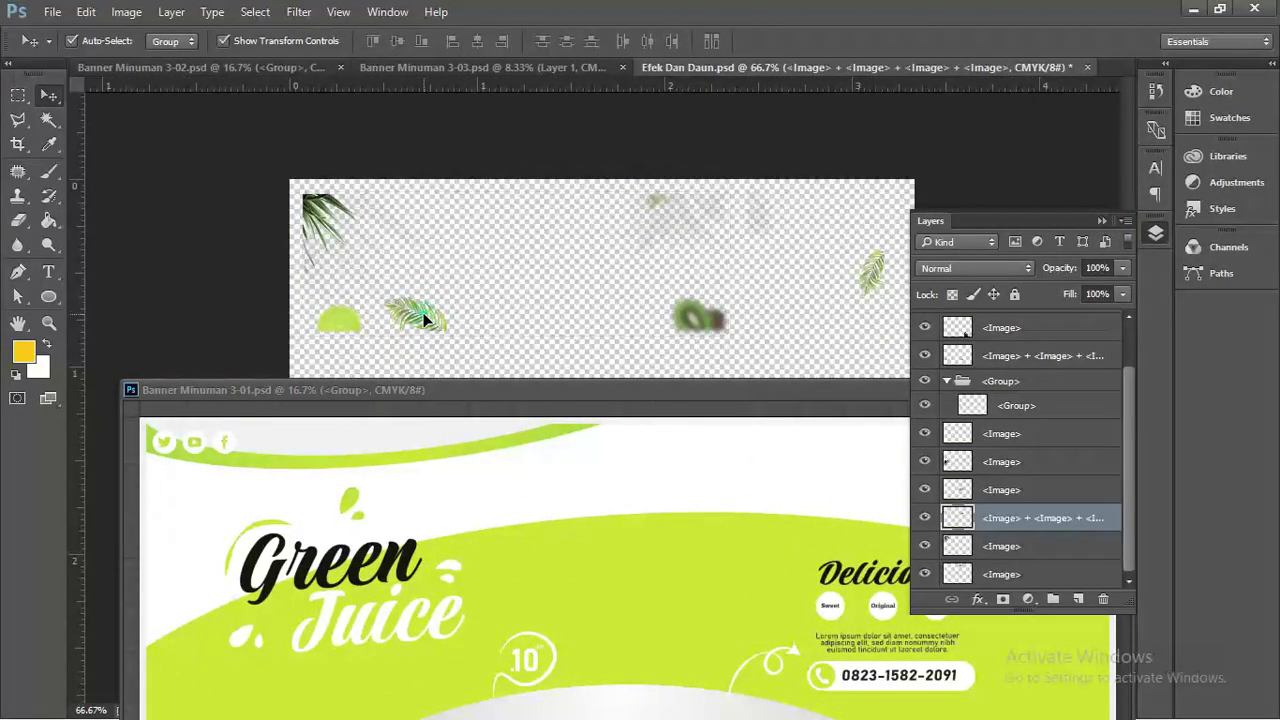
pyautogui.moveTo(425, 325); pyautogui.dragTo(545, 487)
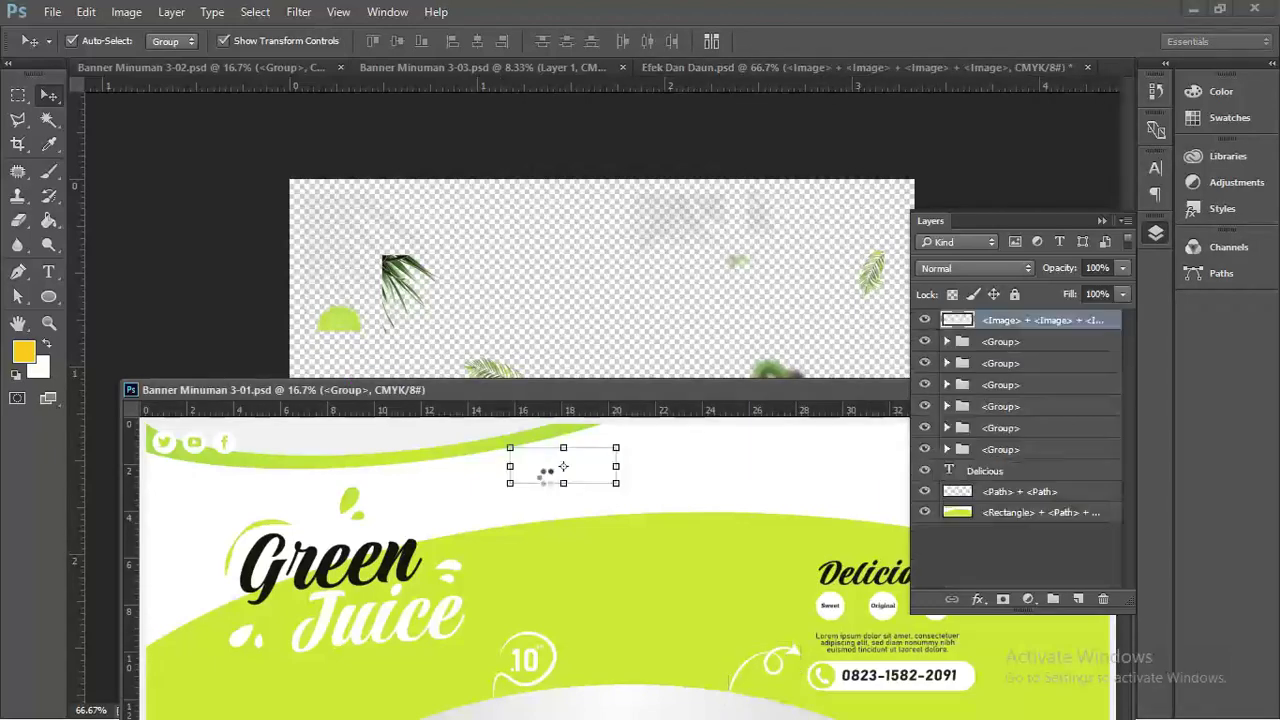
pyautogui.click(1103, 220)
pyautogui.moveTo(858, 386); pyautogui.dragTo(829, 75)
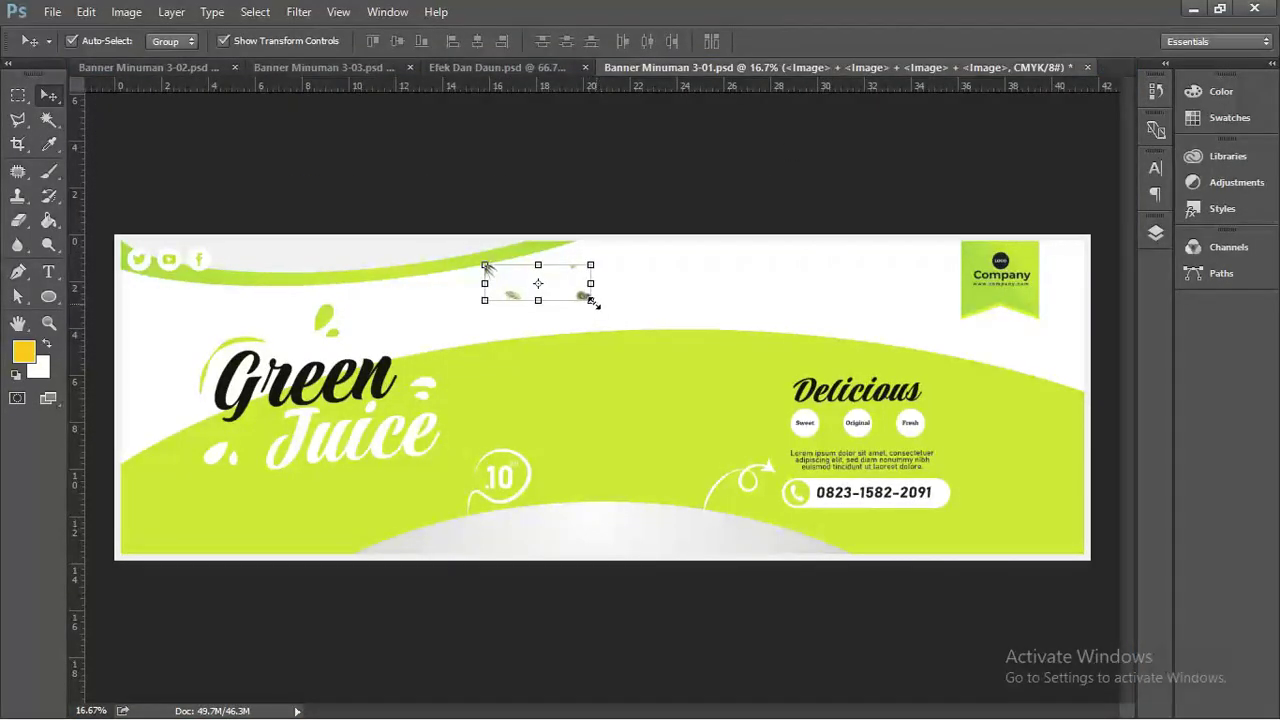
# Step: Scale the leaf and kiwi layer to cover the whole banner, aligned to its edges and beneath the text and icons
pyautogui.moveTo(591, 301); pyautogui.dragTo(1012, 550)
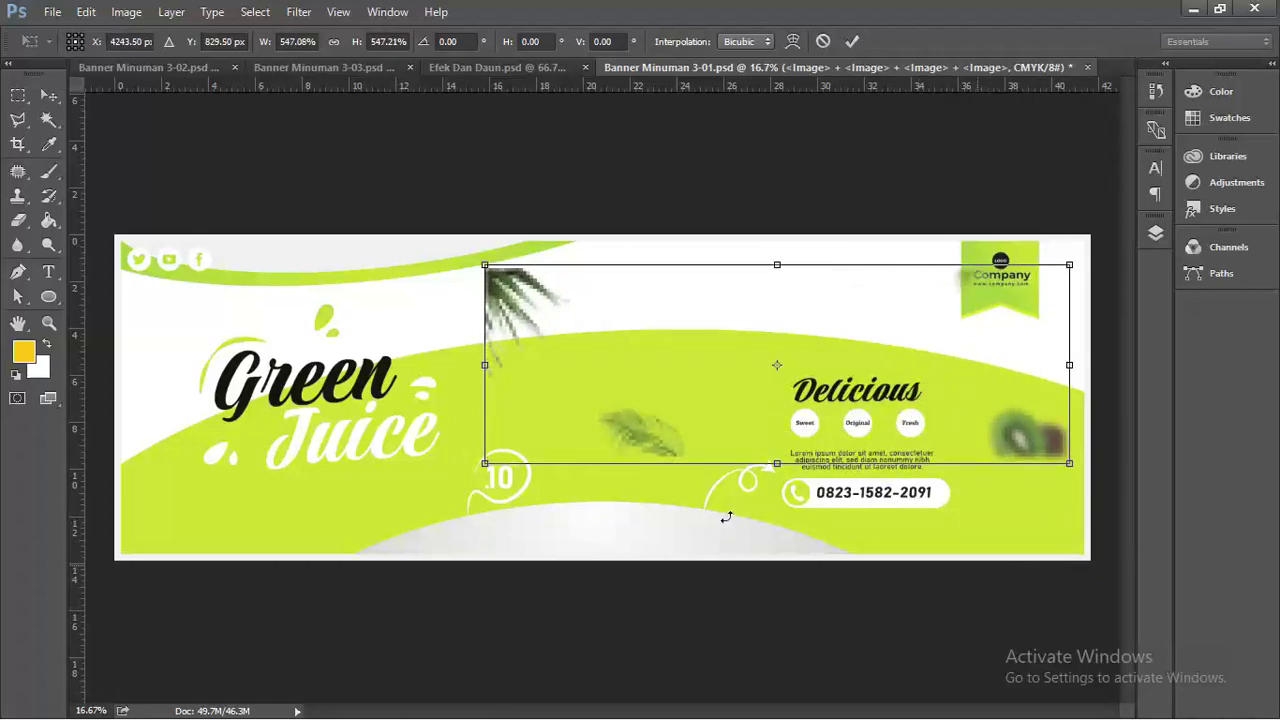
pyautogui.moveTo(495, 468); pyautogui.dragTo(144, 579)
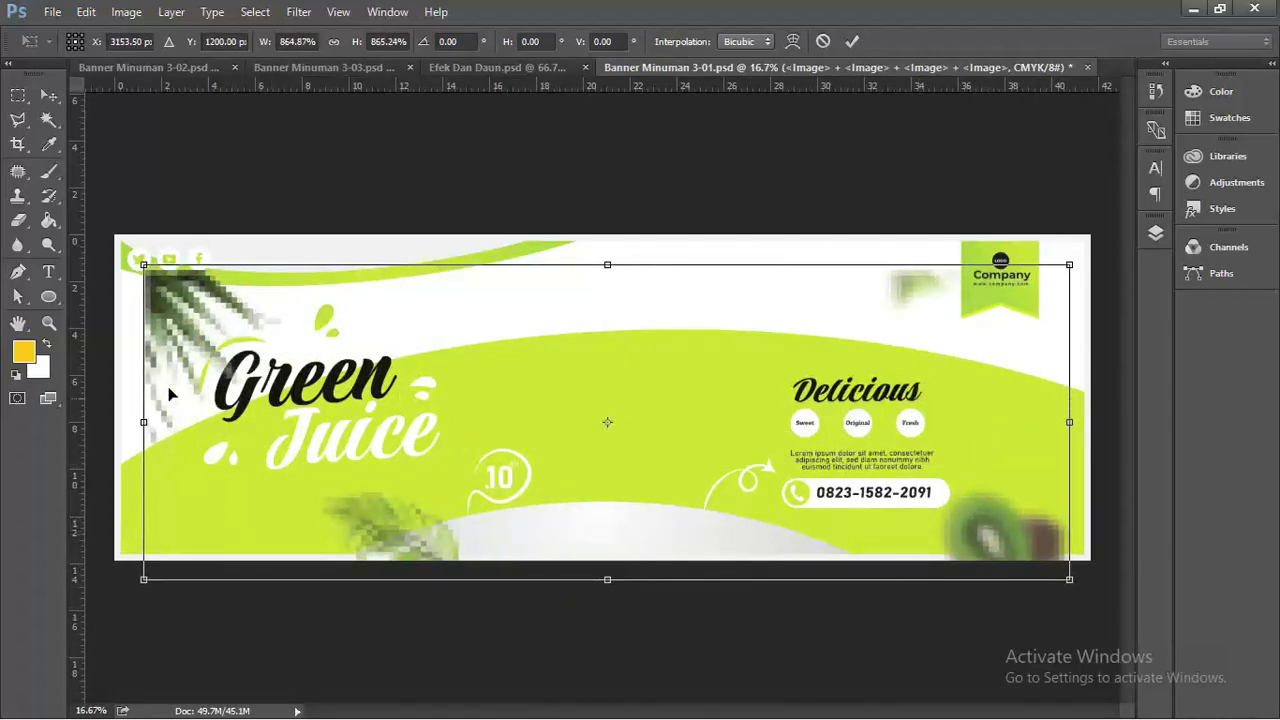
pyautogui.moveTo(181, 302); pyautogui.dragTo(166, 271)
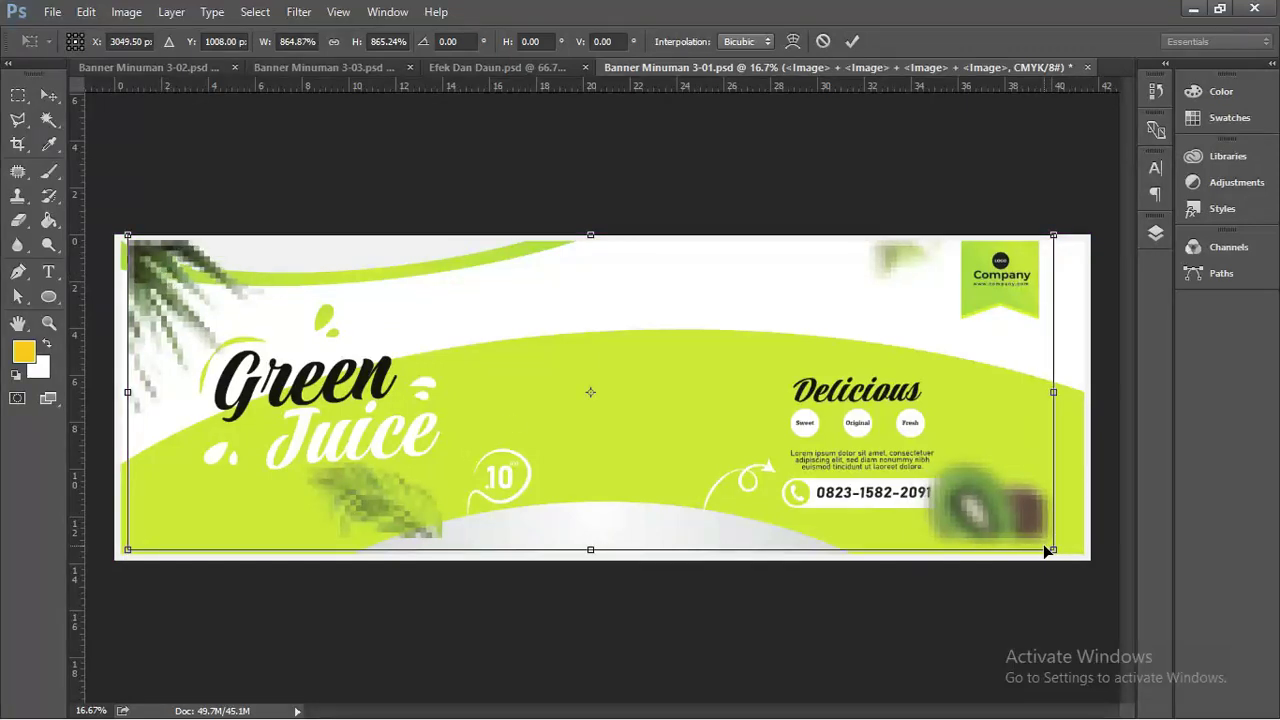
pyautogui.moveTo(1050, 548); pyautogui.dragTo(1090, 562)
pyautogui.press('Return')
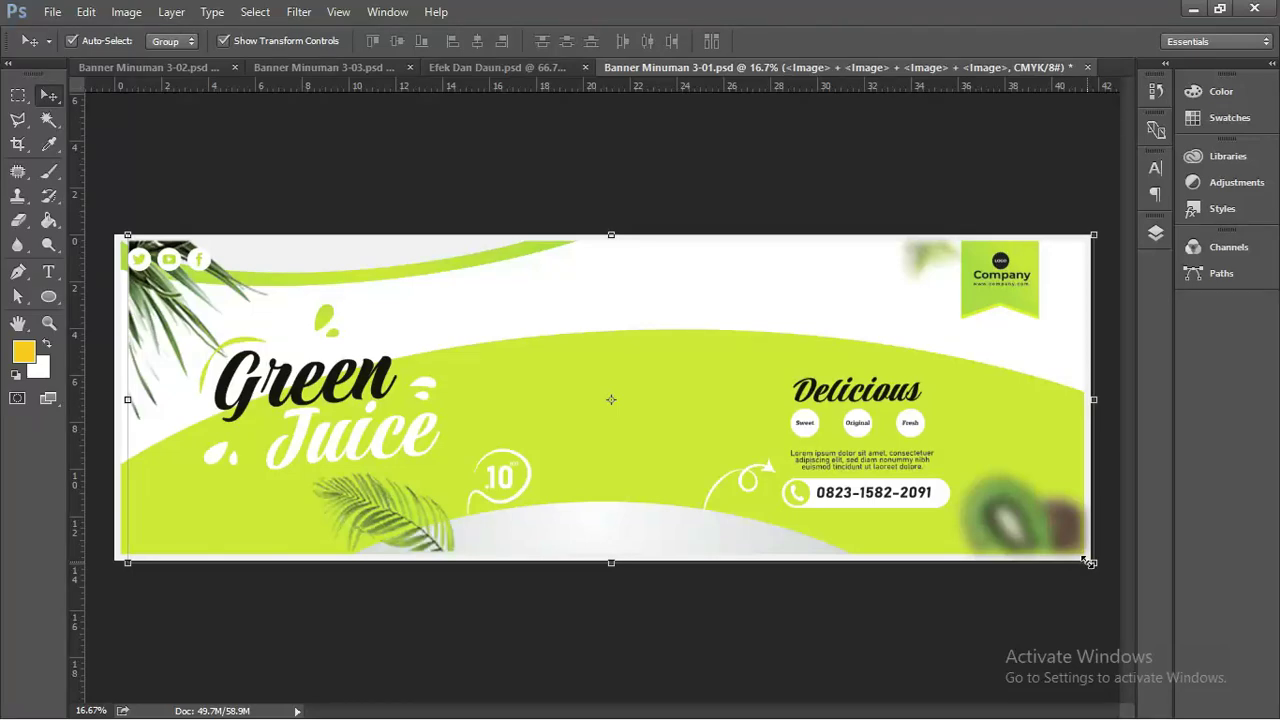
pyautogui.moveTo(1052, 555); pyautogui.dragTo(1044, 555)
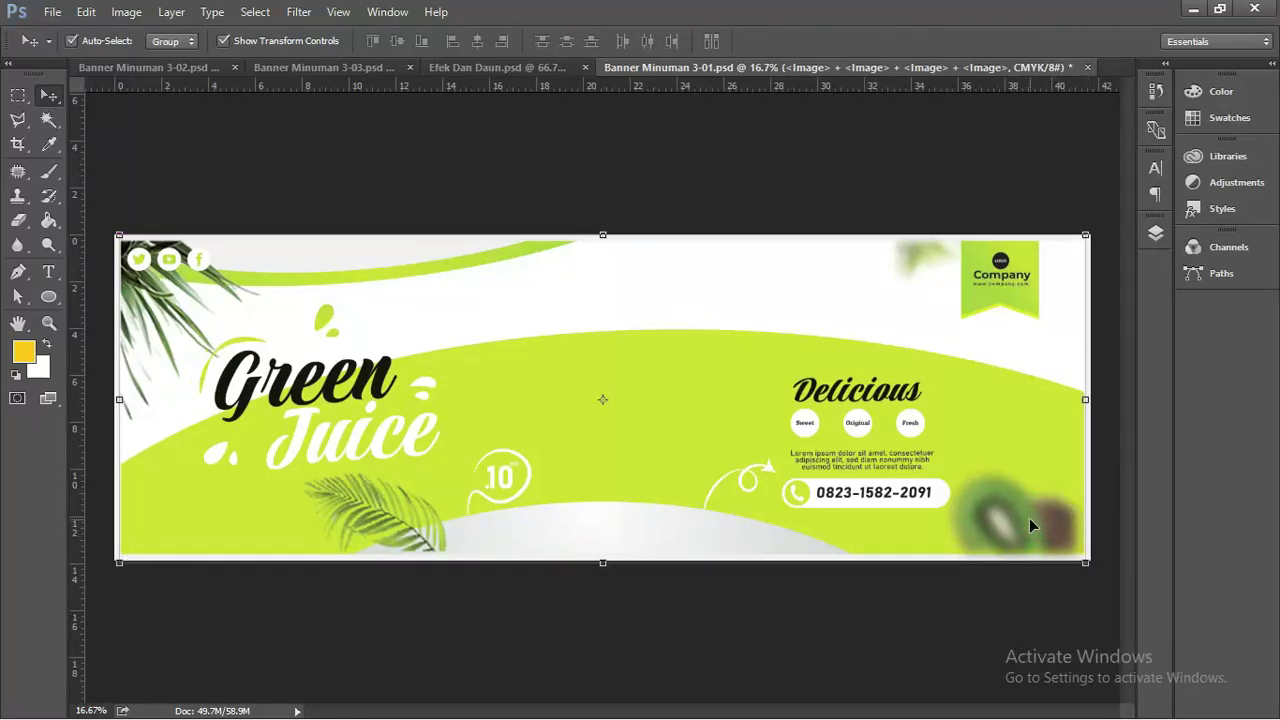
pyautogui.click(897, 606)
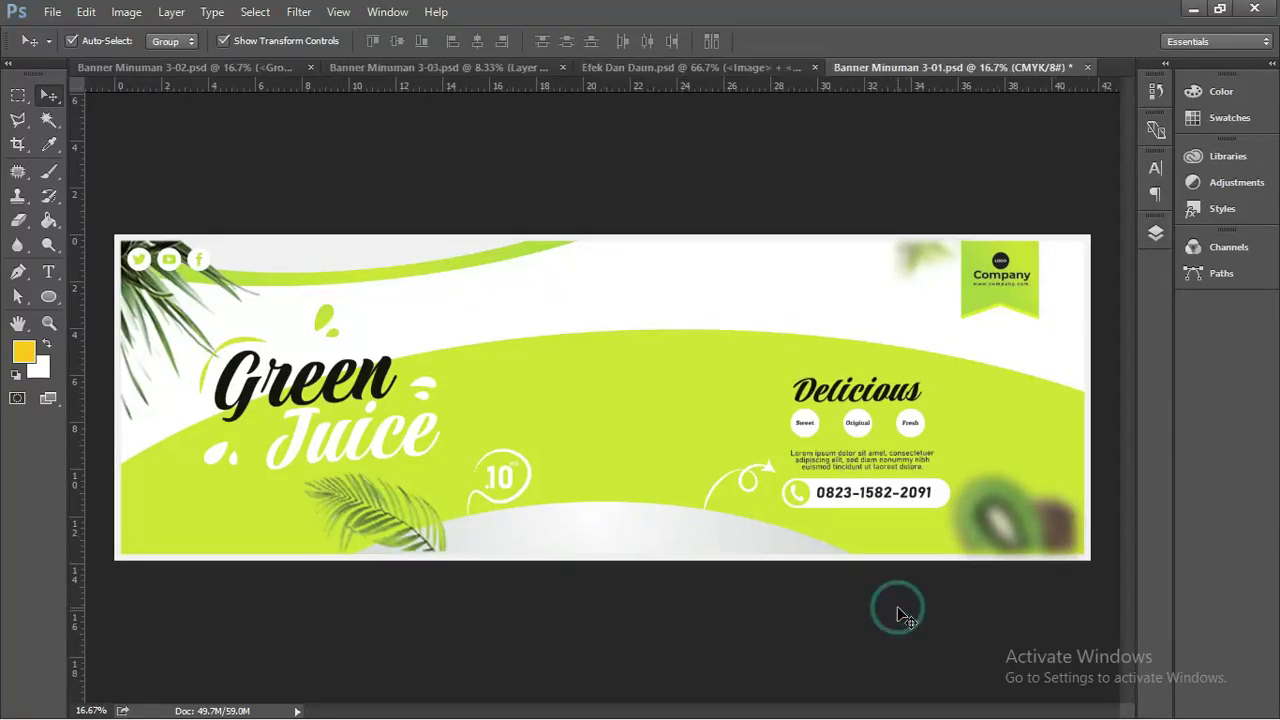
# Step: With the leaf and kiwi layer active, make a rectangular selection around the kiwi in the banner's lower-right corner
pyautogui.click(1022, 524)
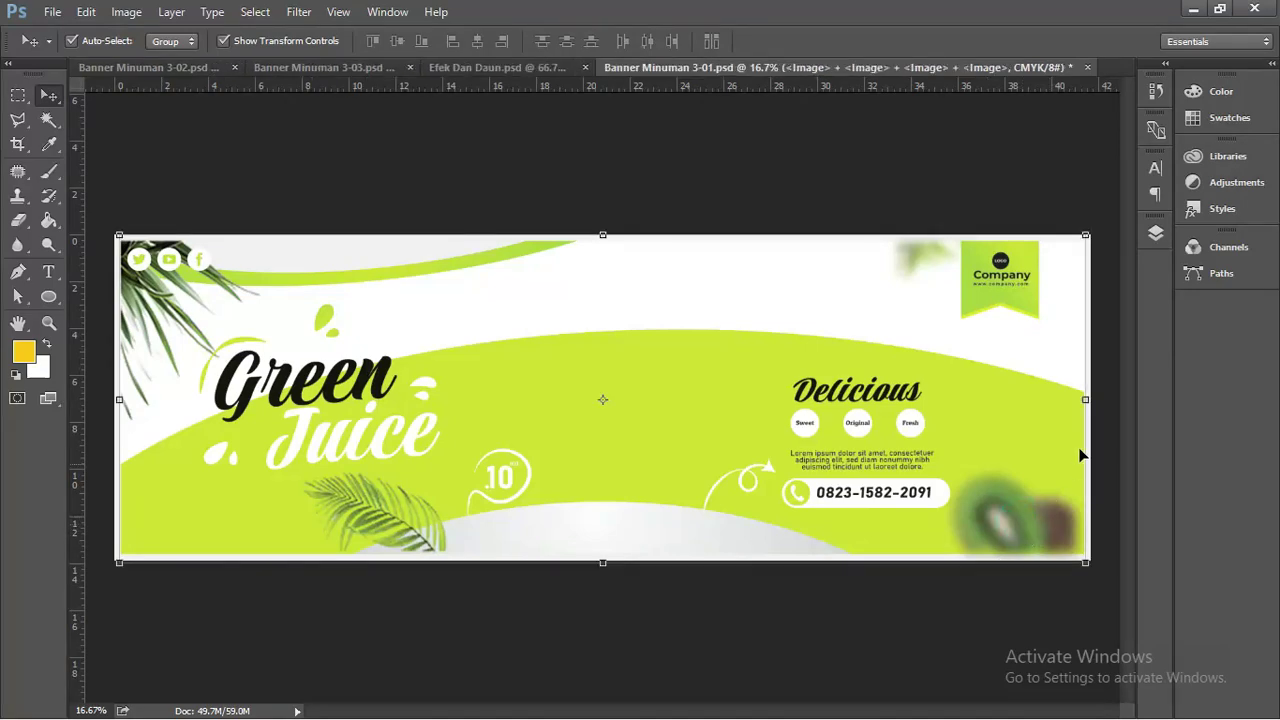
pyautogui.click(1155, 233)
pyautogui.click(966, 476)
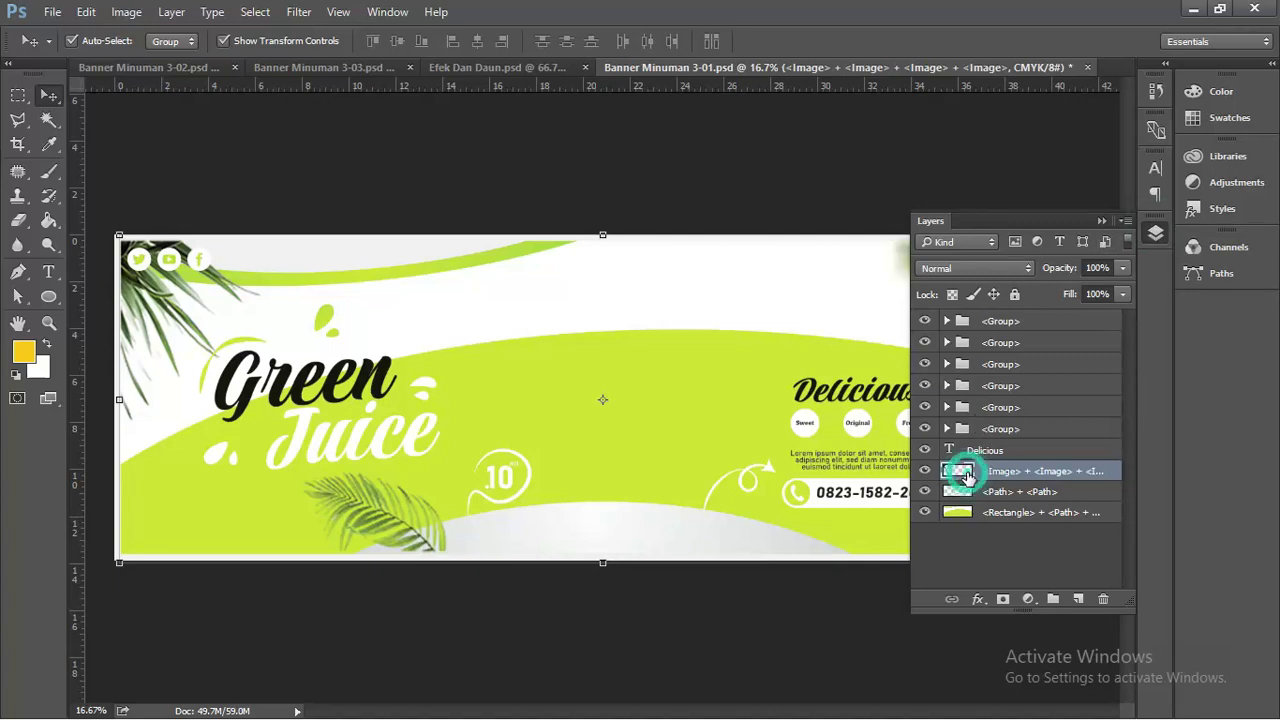
pyautogui.click(1101, 221)
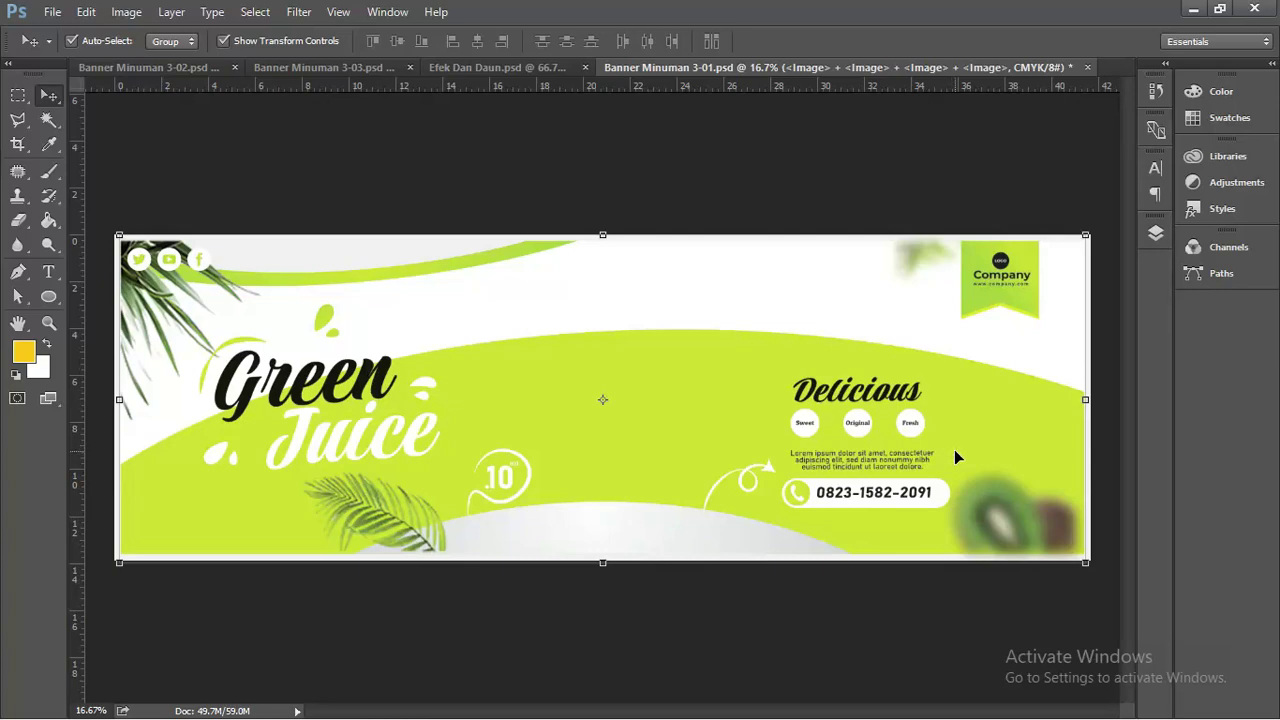
pyautogui.press('m')
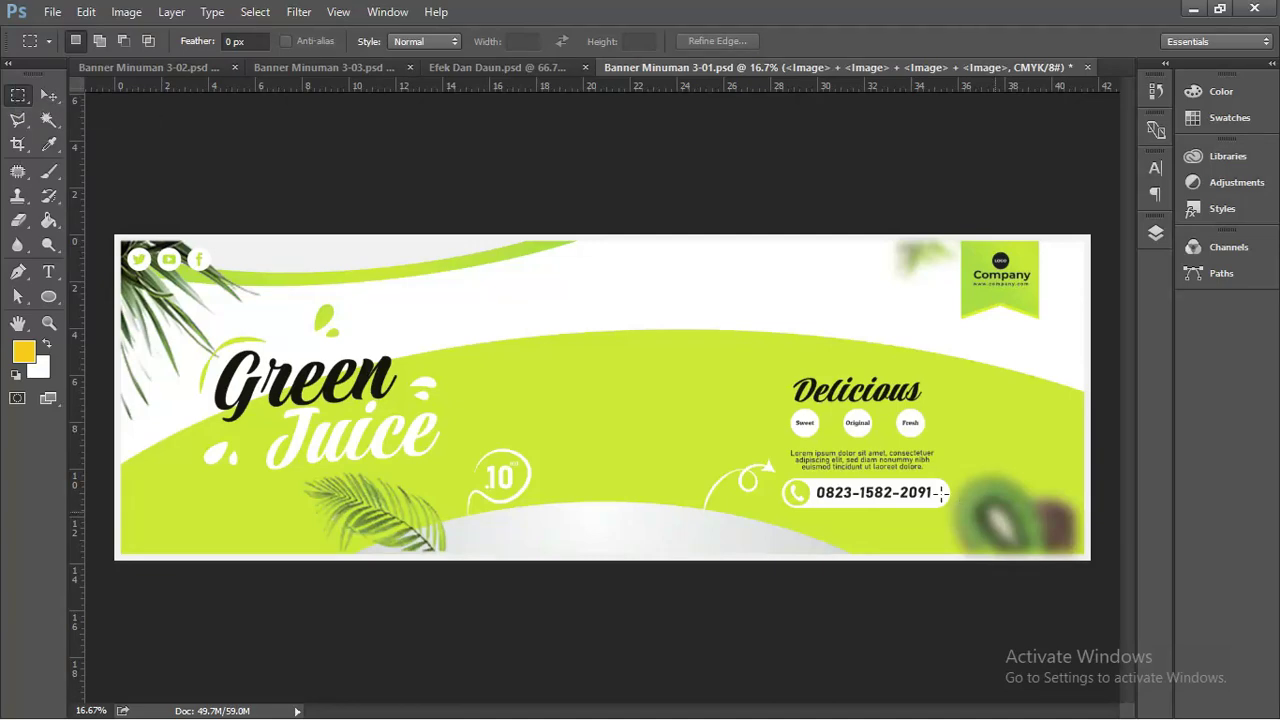
pyautogui.moveTo(838, 412); pyautogui.dragTo(1095, 582)
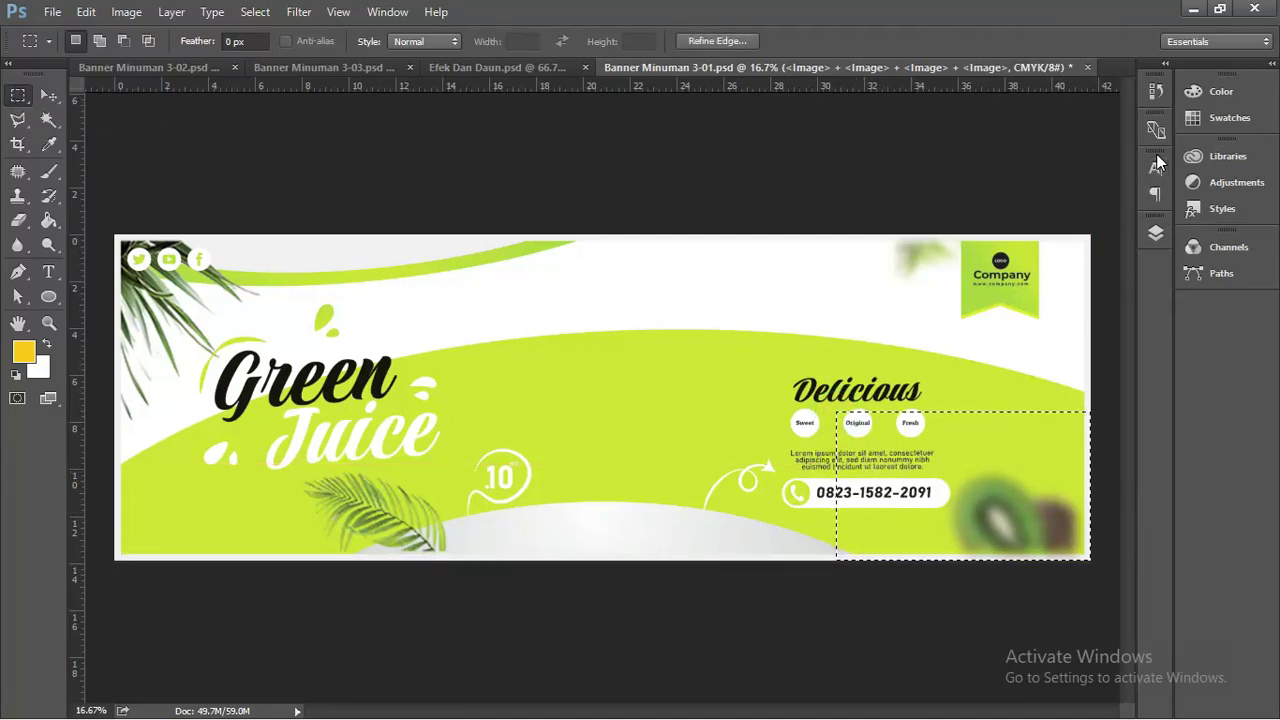
pyautogui.click(1156, 233)
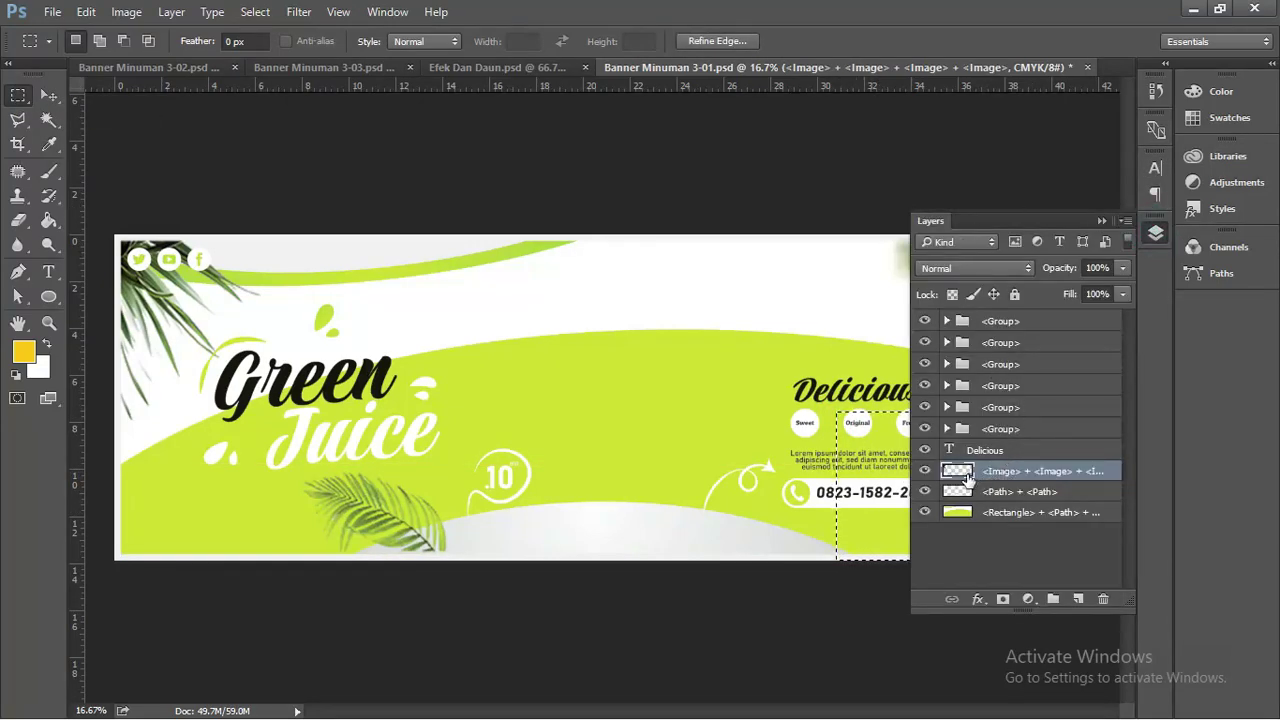
pyautogui.click(1096, 219)
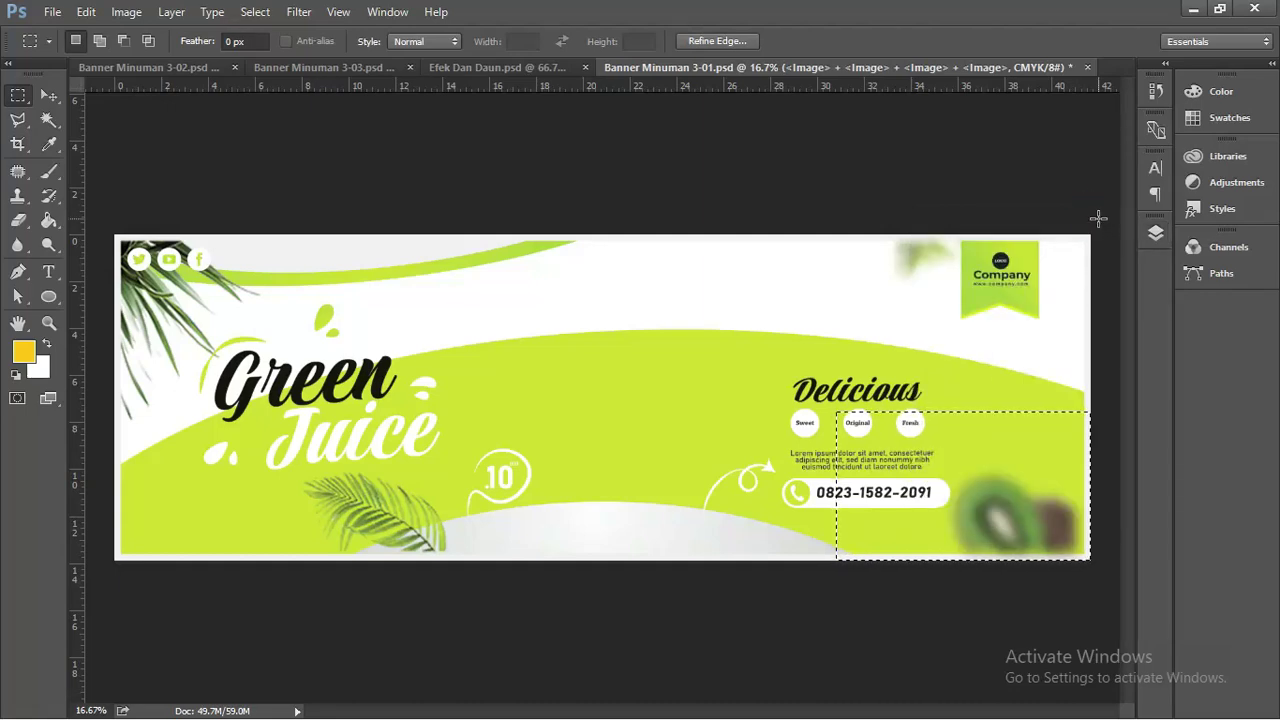
# Step: Separate the selected kiwi onto its own layer, scale it down slightly and shift it against the banner's lower-right corner
pyautogui.hotkey('ctrl', 'j')
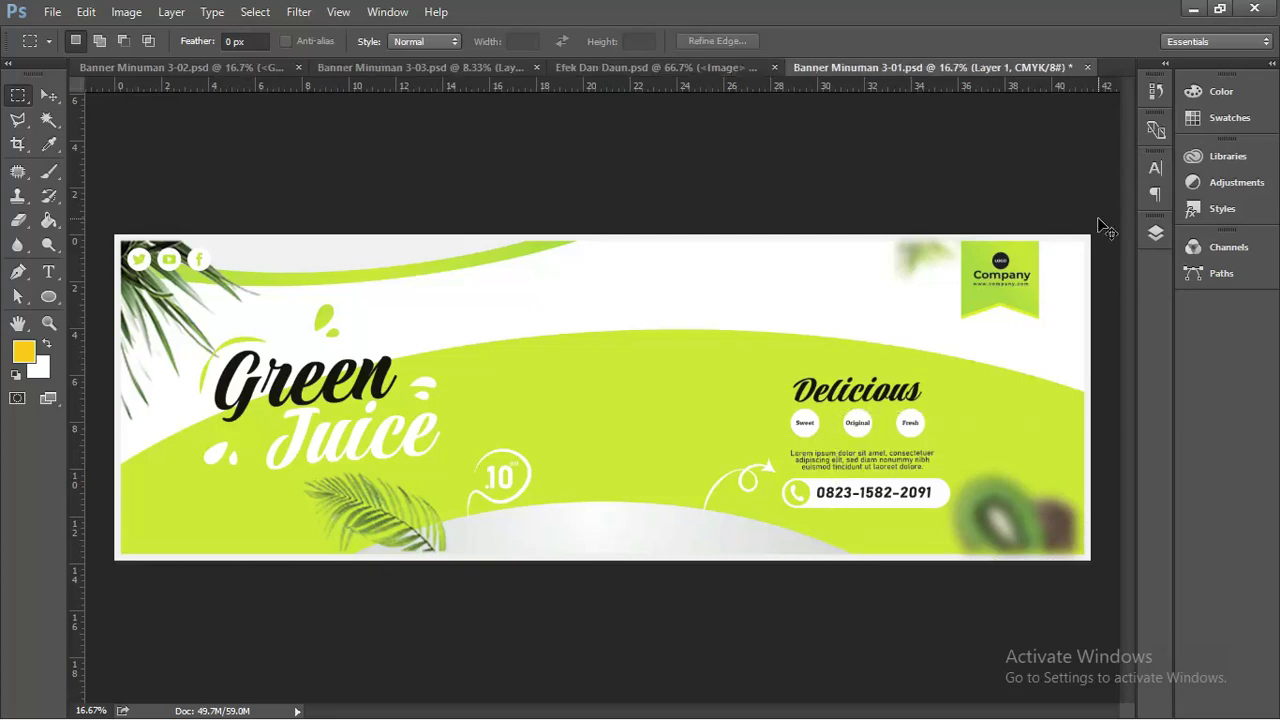
pyautogui.press('v')
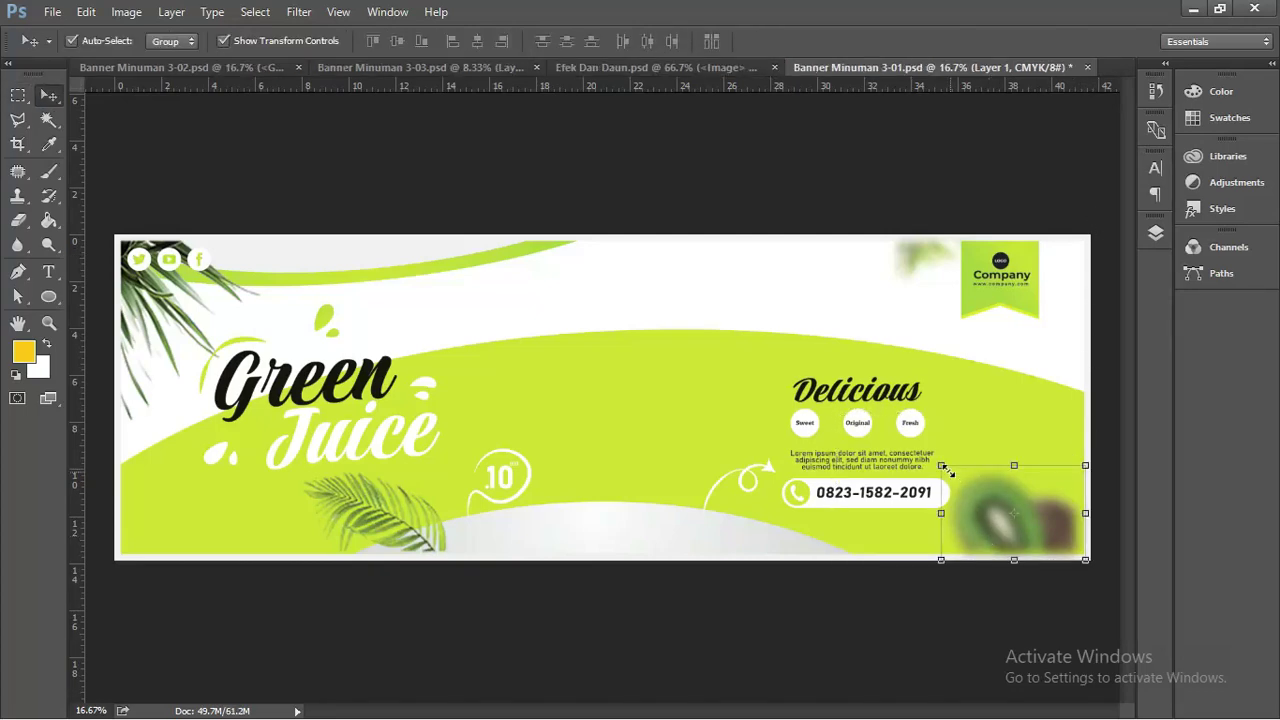
pyautogui.click(942, 466)
pyautogui.moveTo(942, 466)
pyautogui.mouseDown()
pyautogui.moveTo(874, 417)
pyautogui.moveTo(966, 476)
pyautogui.moveTo(900, 455)
pyautogui.moveTo(960, 480)
pyautogui.mouseUp()
pyautogui.press('Return')
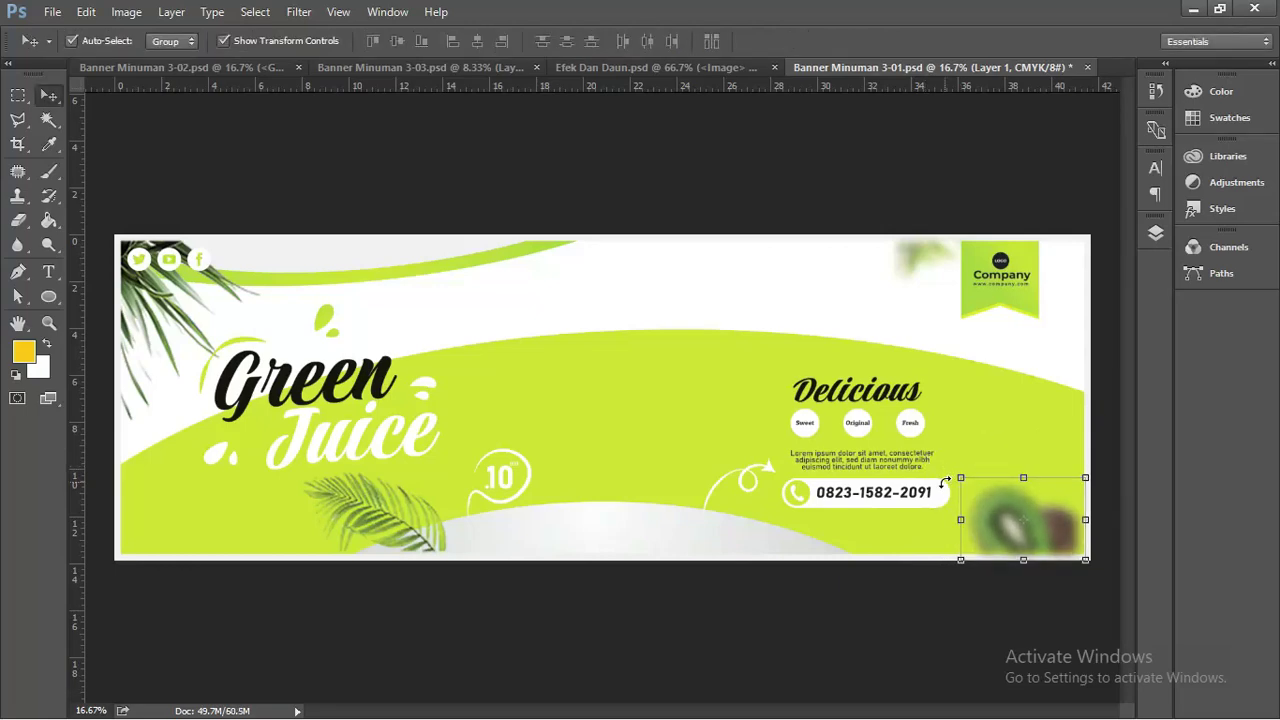
pyautogui.moveTo(1052, 521); pyautogui.dragTo(1068, 522)
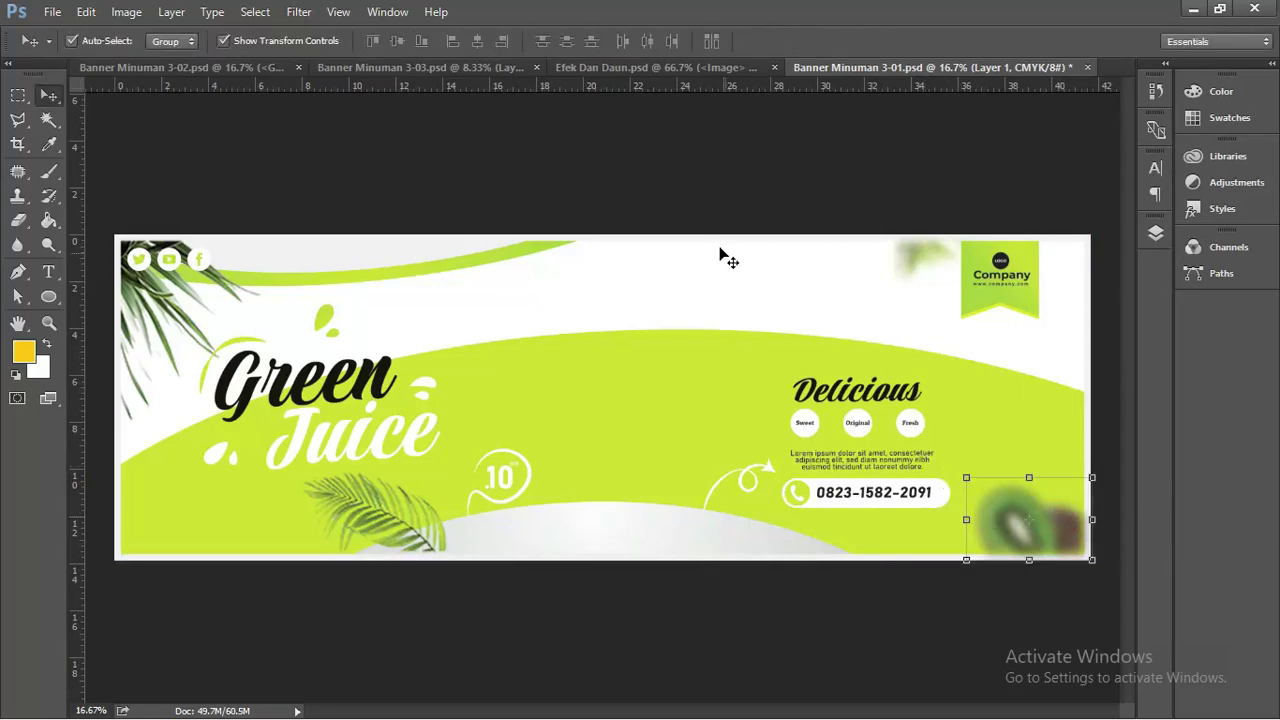
pyautogui.click(698, 214)
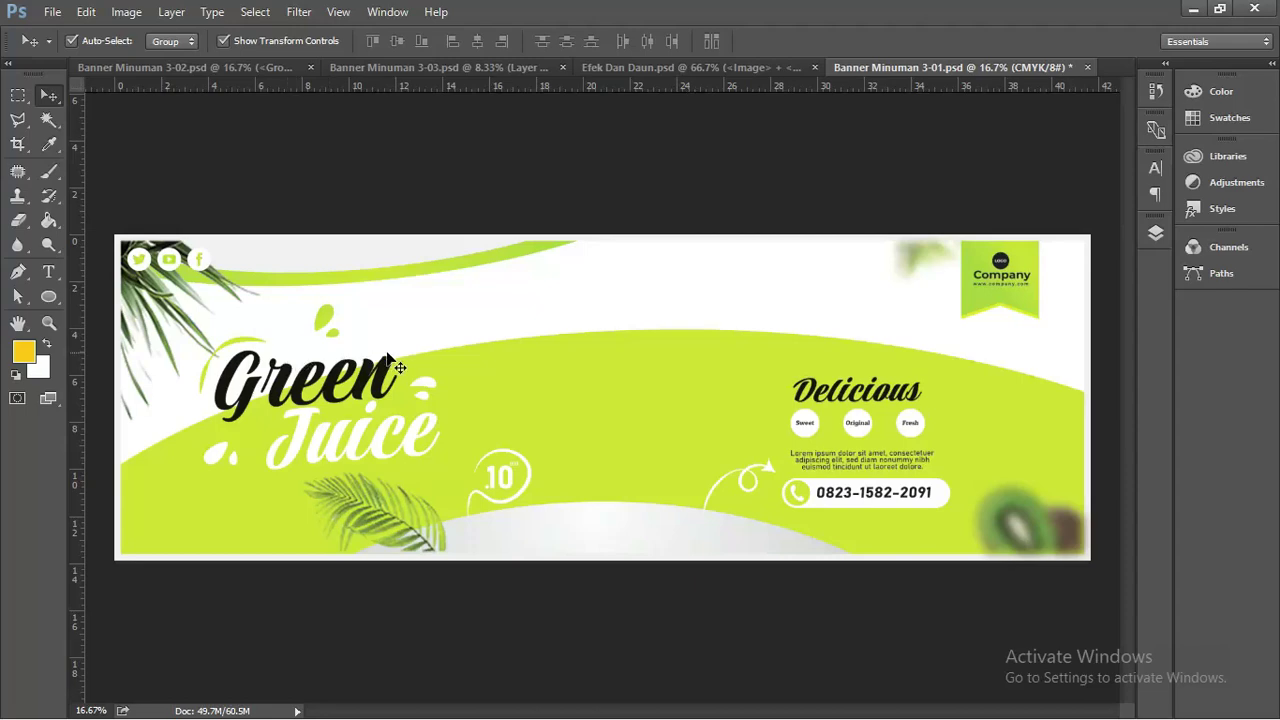
# Step: Ungroup the layer group that holds the Green Juice title
pyautogui.click(388, 405)
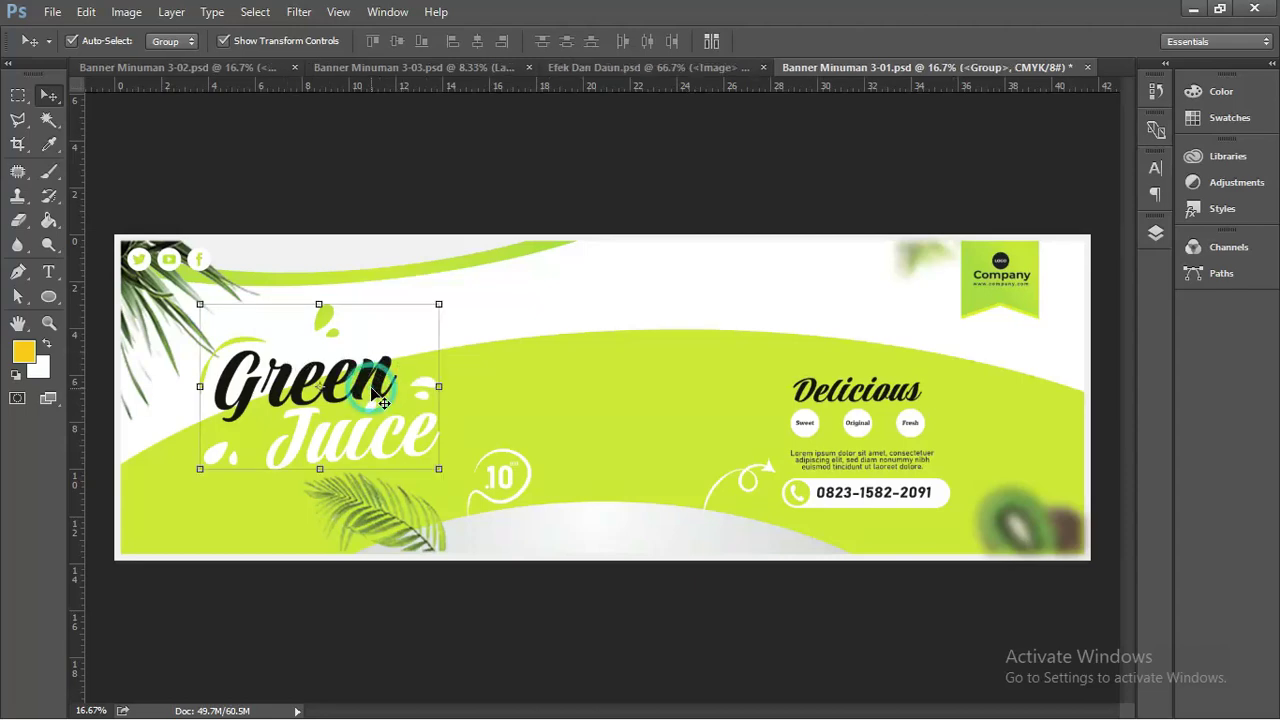
pyautogui.click(1155, 233)
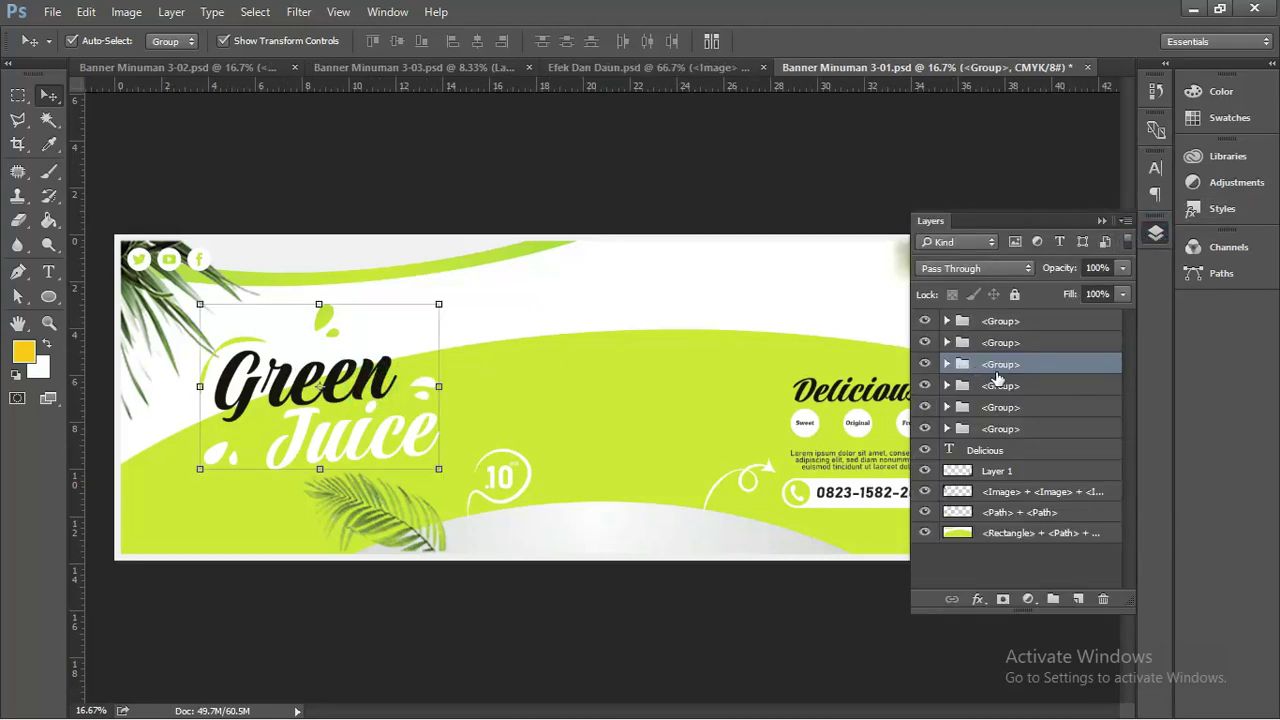
pyautogui.rightClick(997, 370)
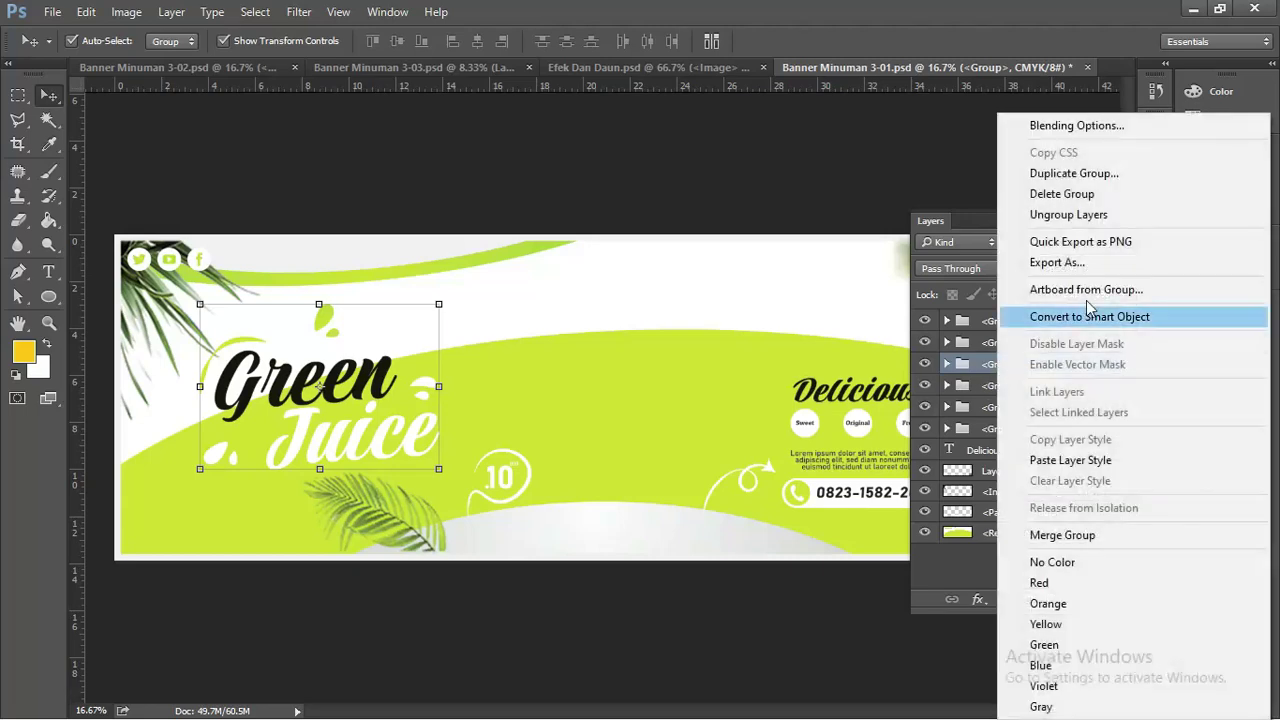
pyautogui.click(1069, 215)
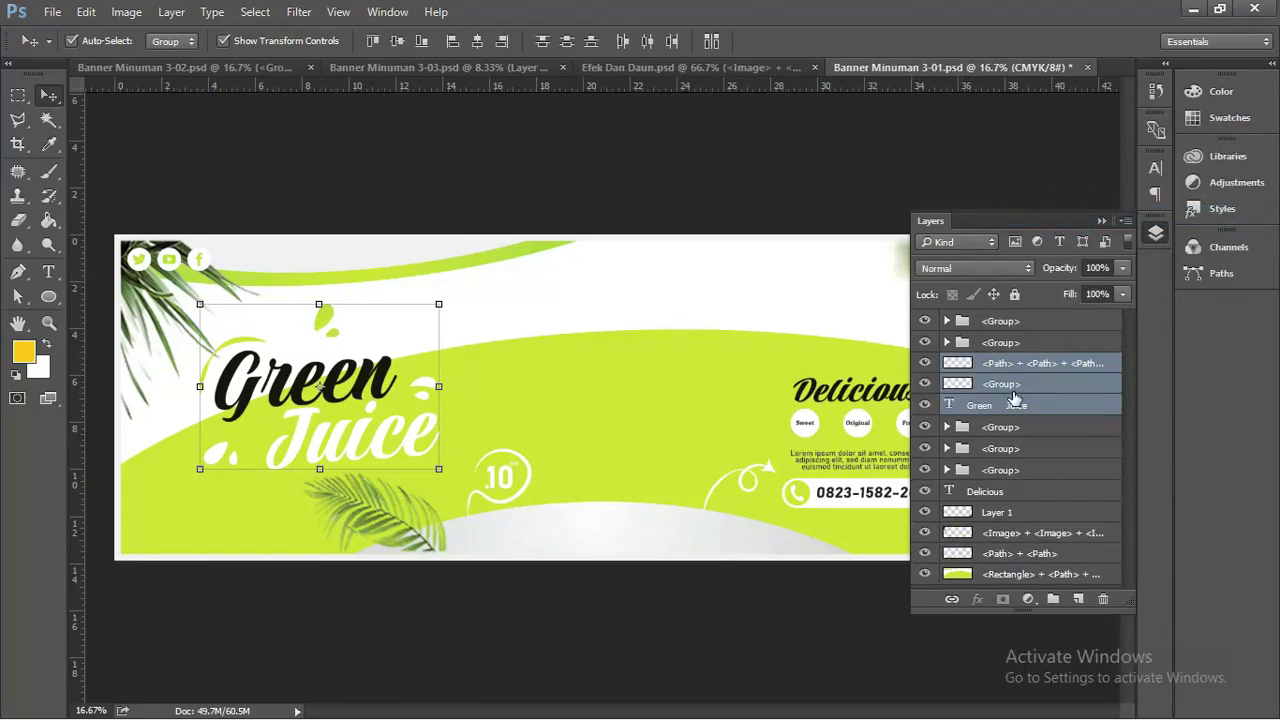
# Step: Open the Green Juice text layer for editing to check that its lettering is live text, and leave it unchanged
pyautogui.doubleClick(949, 405)
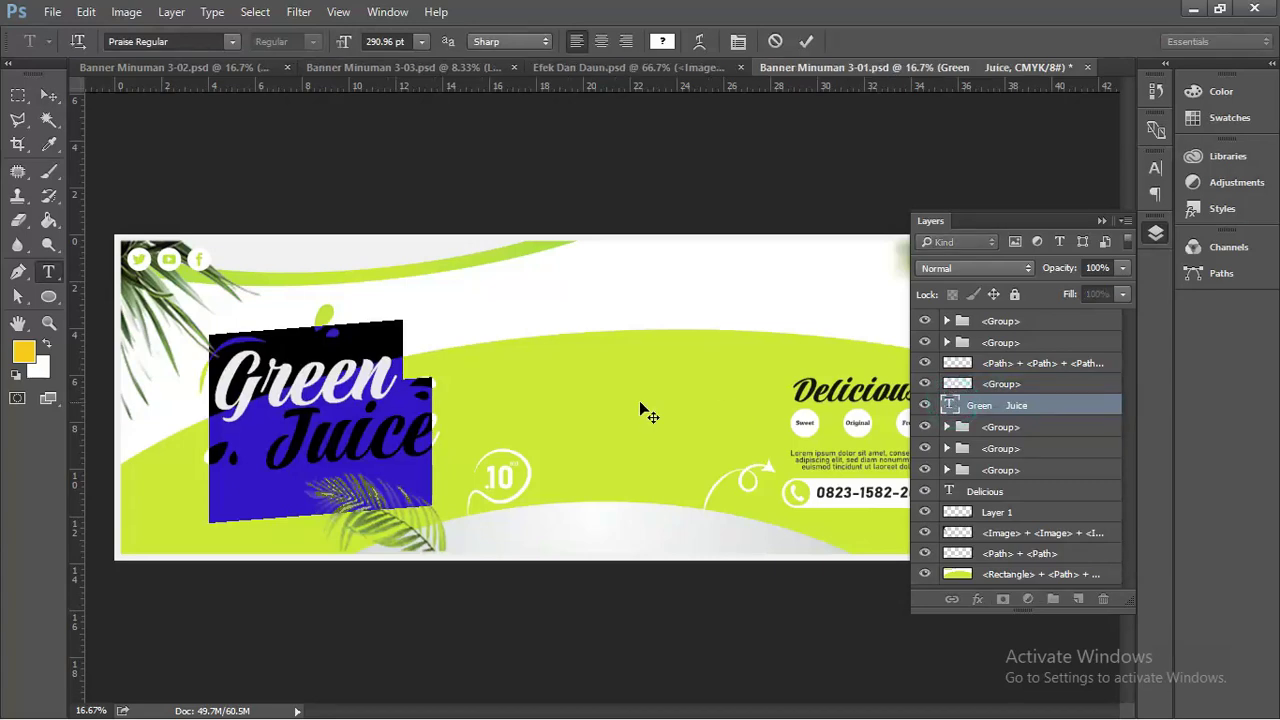
pyautogui.moveTo(262, 385); pyautogui.dragTo(268, 385)
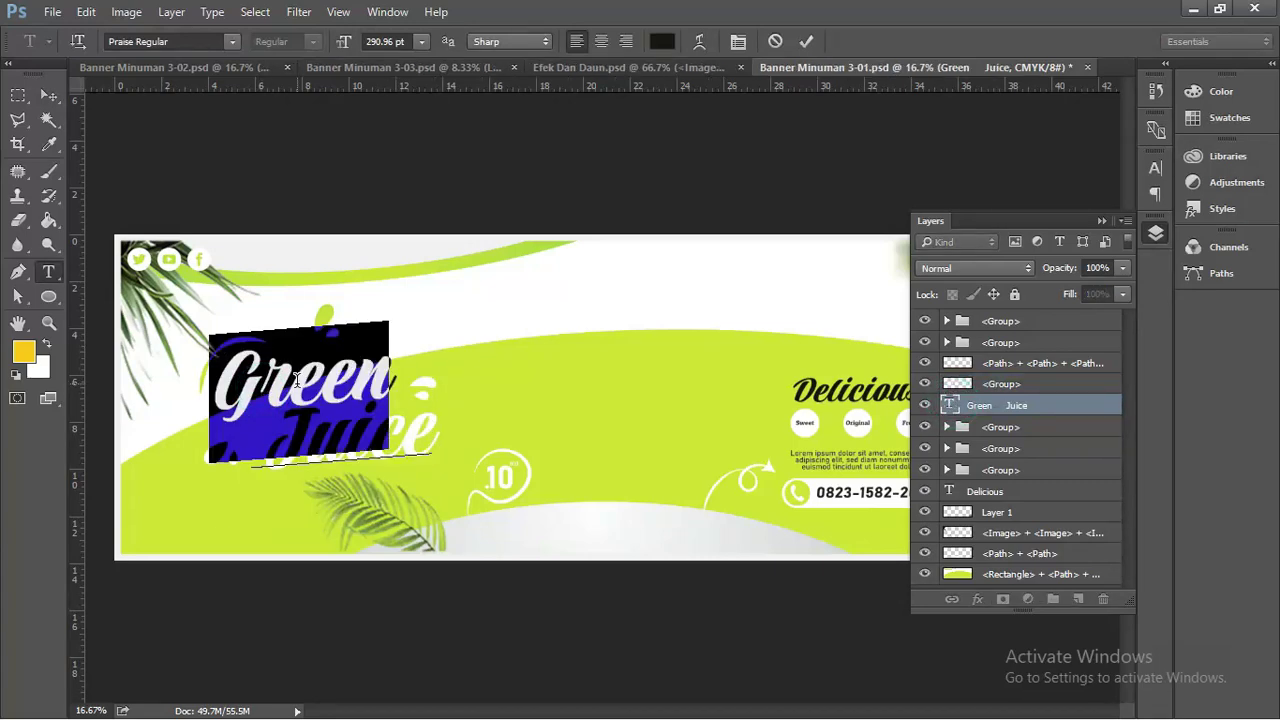
pyautogui.click(296, 380)
pyautogui.click(48, 94)
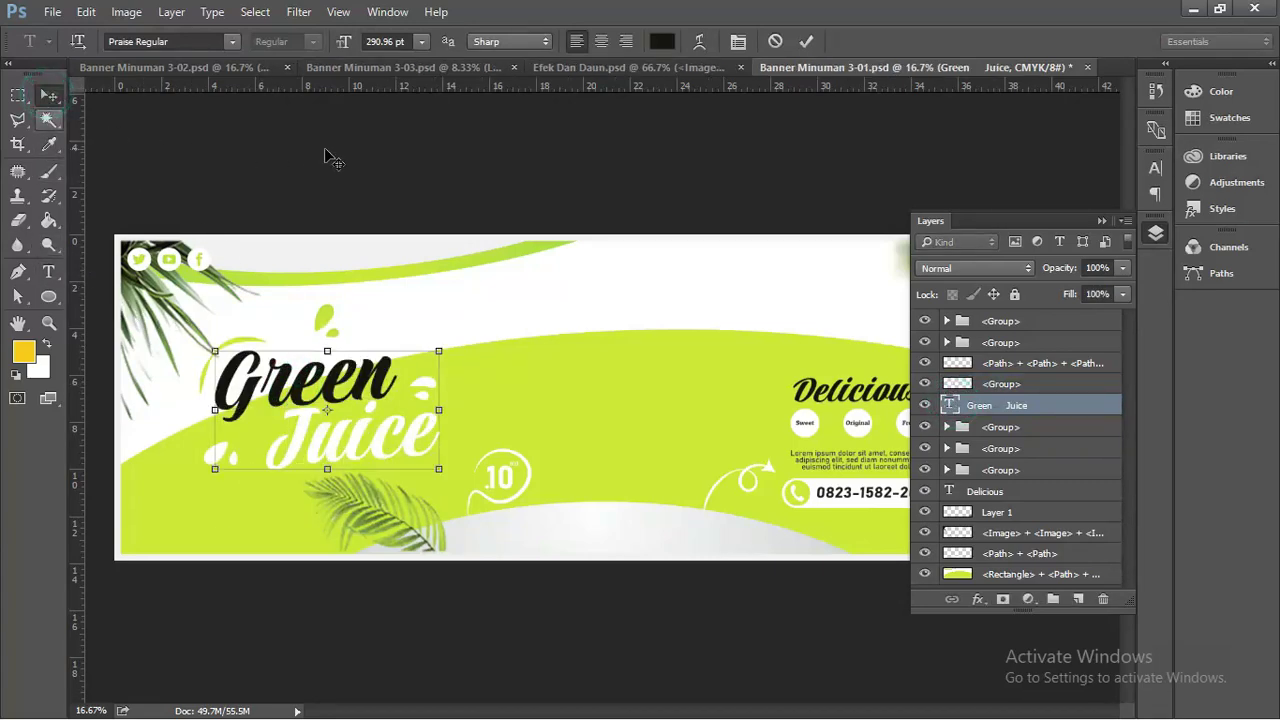
pyautogui.click(355, 149)
pyautogui.click(1101, 221)
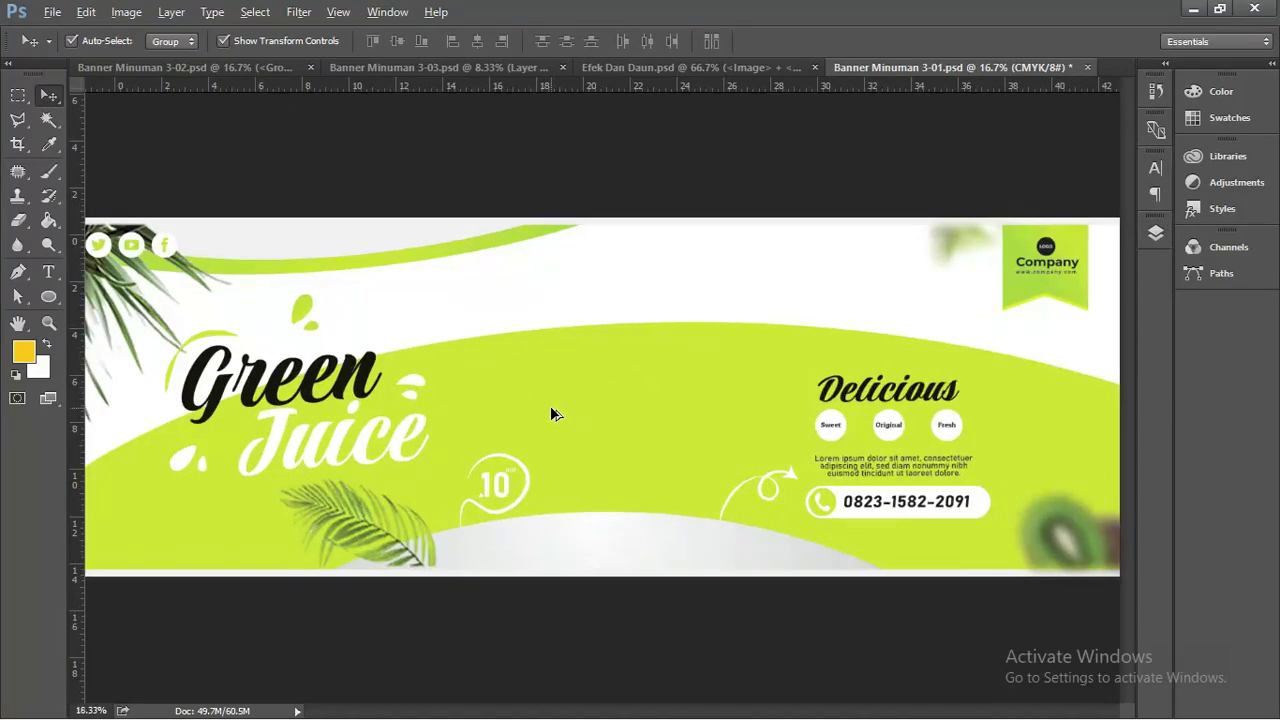
# Step: Select the banner's background layer with the green wave and check its place in the layer stack
pyautogui.scroll(5, 555, 410)
pyautogui.scroll(-5, 562, 408)
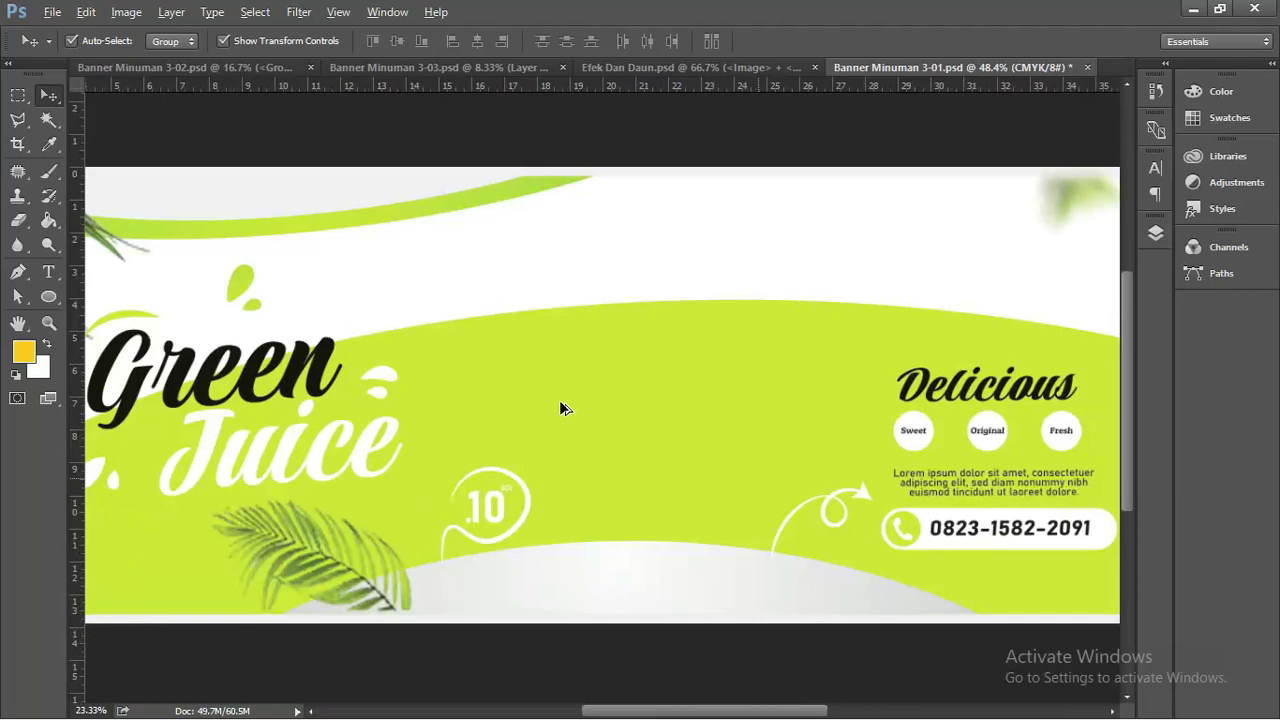
pyautogui.moveTo(603, 412); pyautogui.dragTo(714, 373)
pyautogui.scroll(-1, 551, 328)
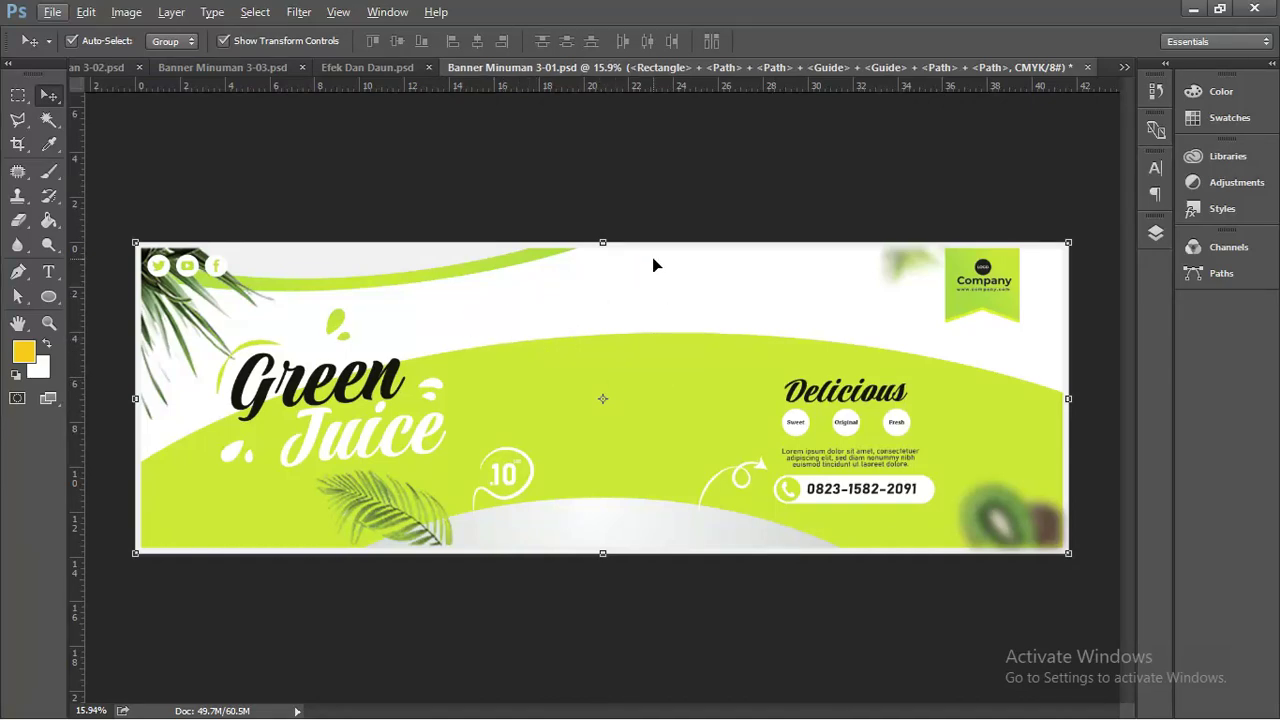
pyautogui.press('F7')
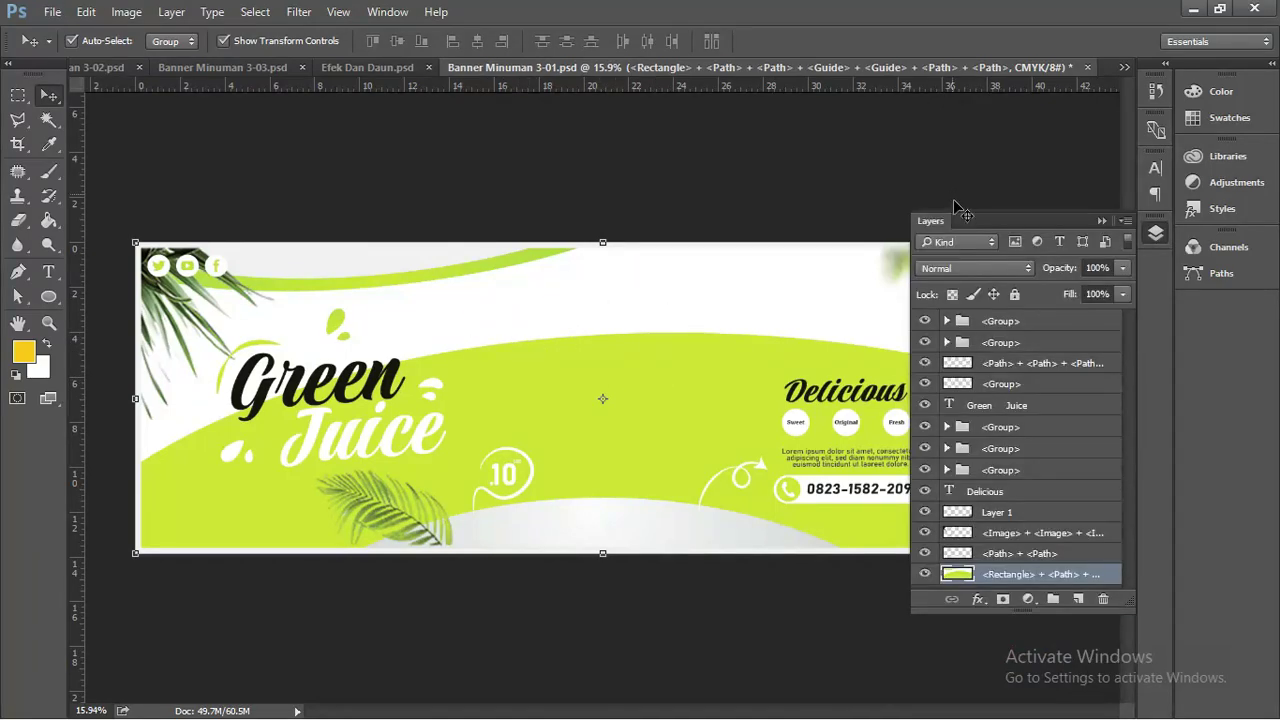
pyautogui.click(1101, 220)
# Step: Switch to File Explorer and place the bg image from the Banner Minuman 3 folder into the Photoshop banner, directly above the background layer
pyautogui.hotkey('alt', 'Tab')
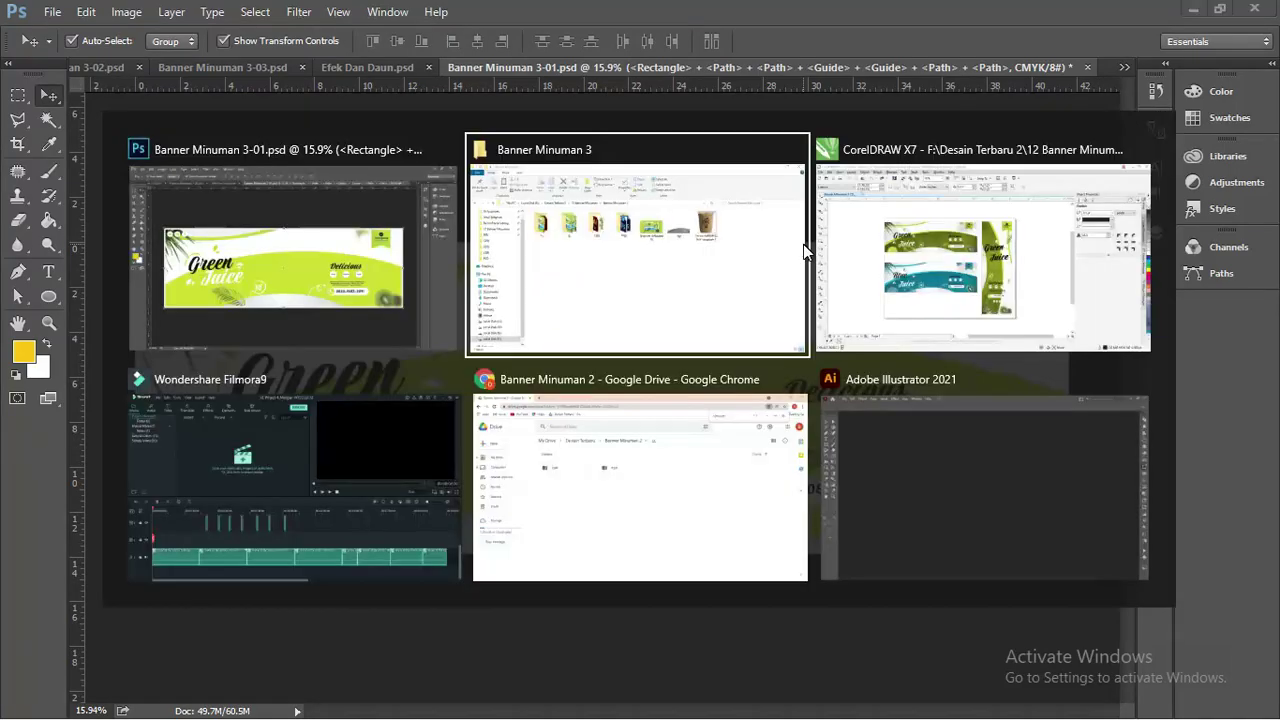
pyautogui.click(805, 251)
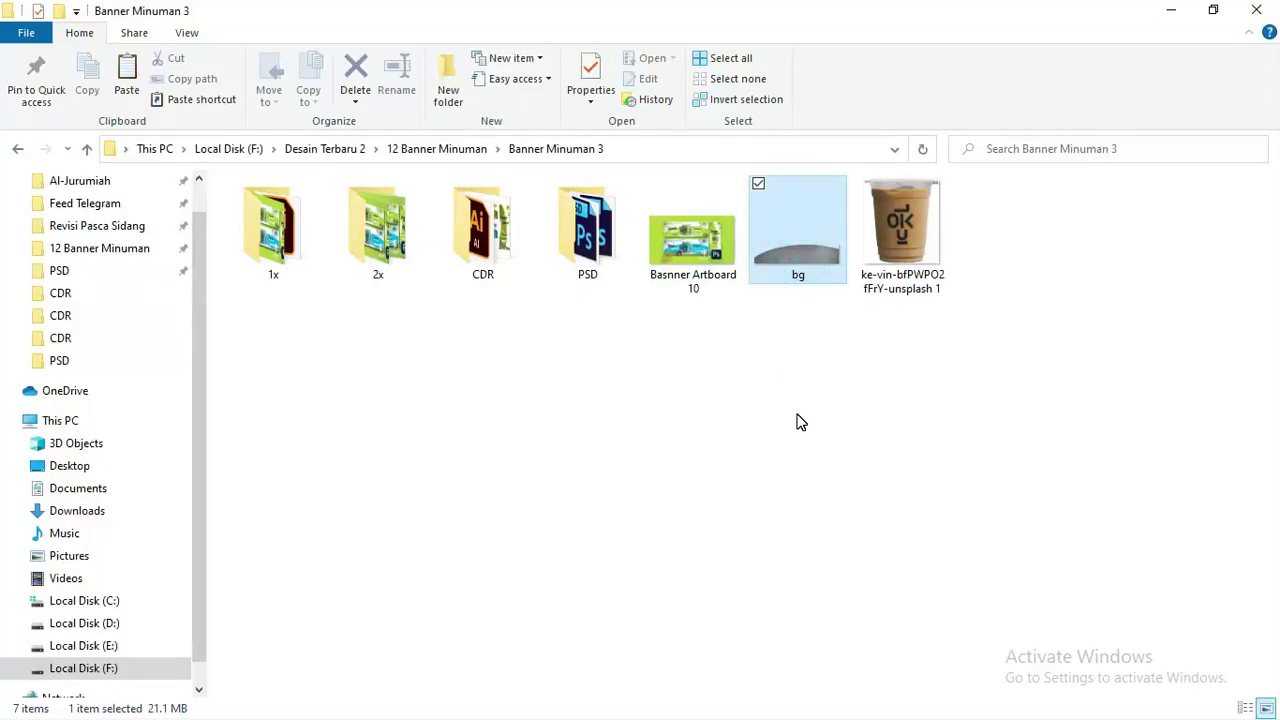
pyautogui.moveTo(800, 421); pyautogui.dragTo(707, 397)
pyautogui.hotkey('alt', 'Tab')
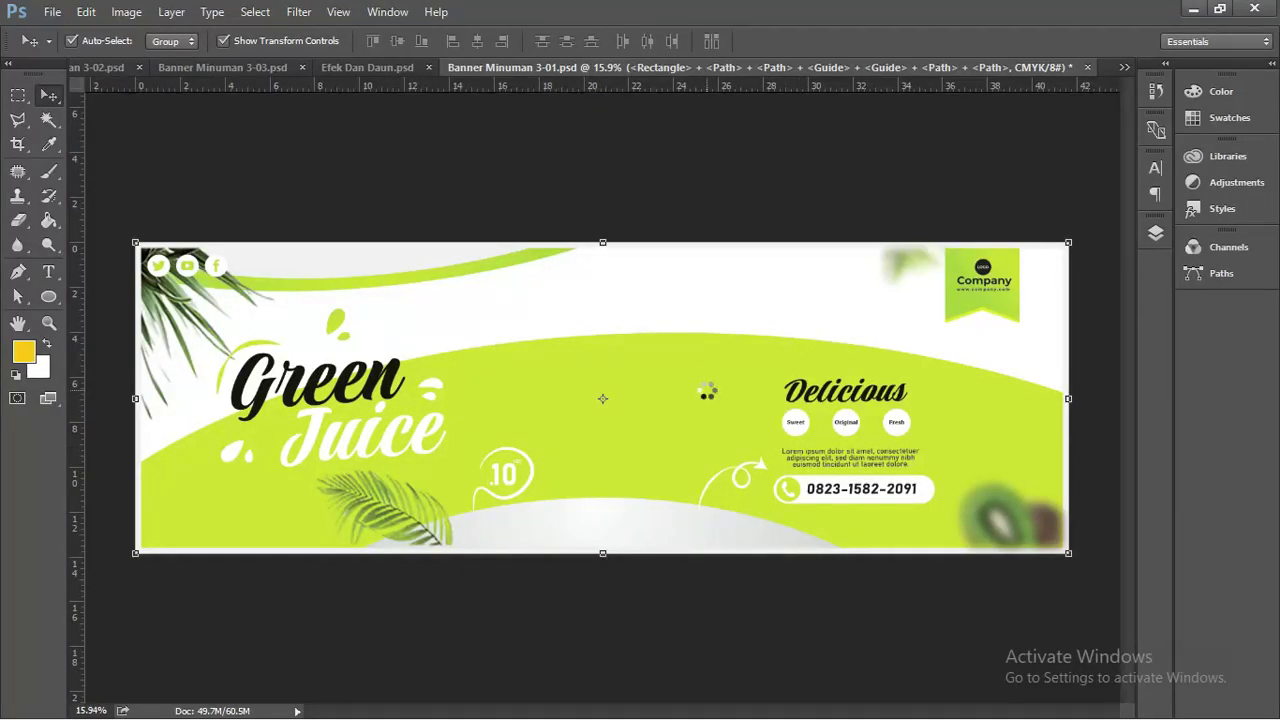
pyautogui.scroll(2, 578, 361)
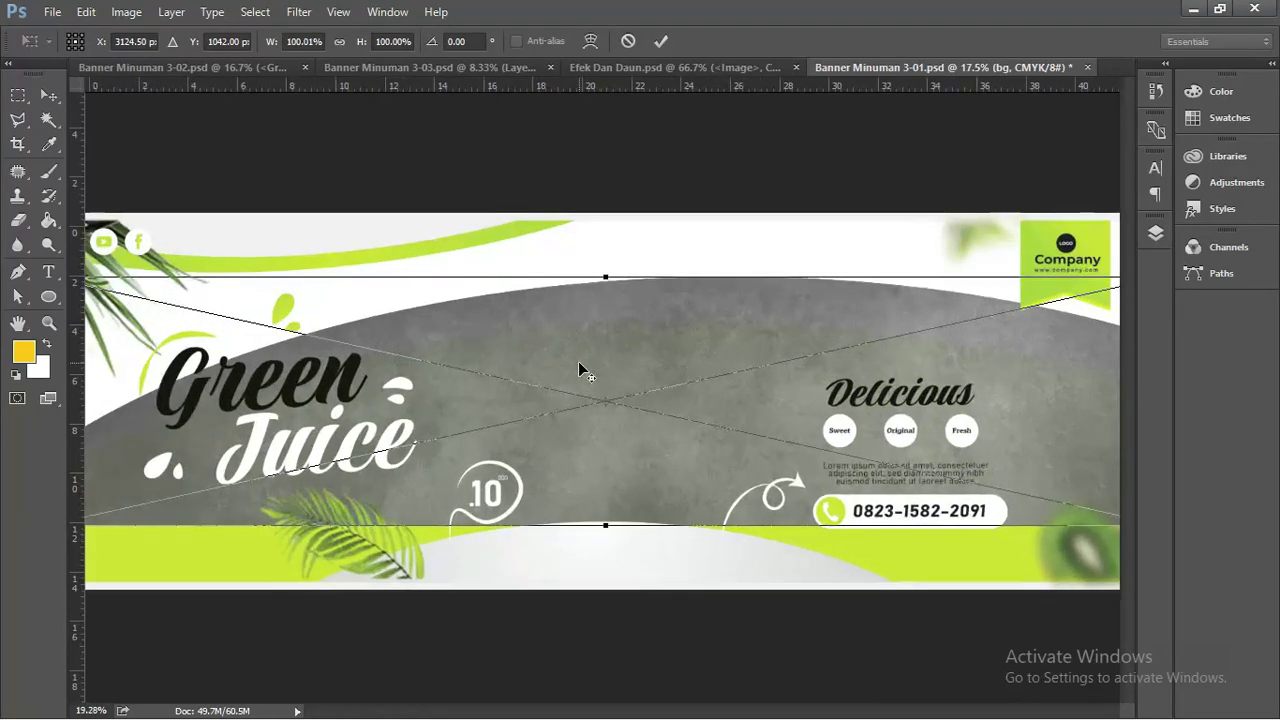
pyautogui.scroll(-1, 582, 358)
pyautogui.moveTo(631, 360); pyautogui.dragTo(634, 401)
pyautogui.hotkey('ctrl', 'z')
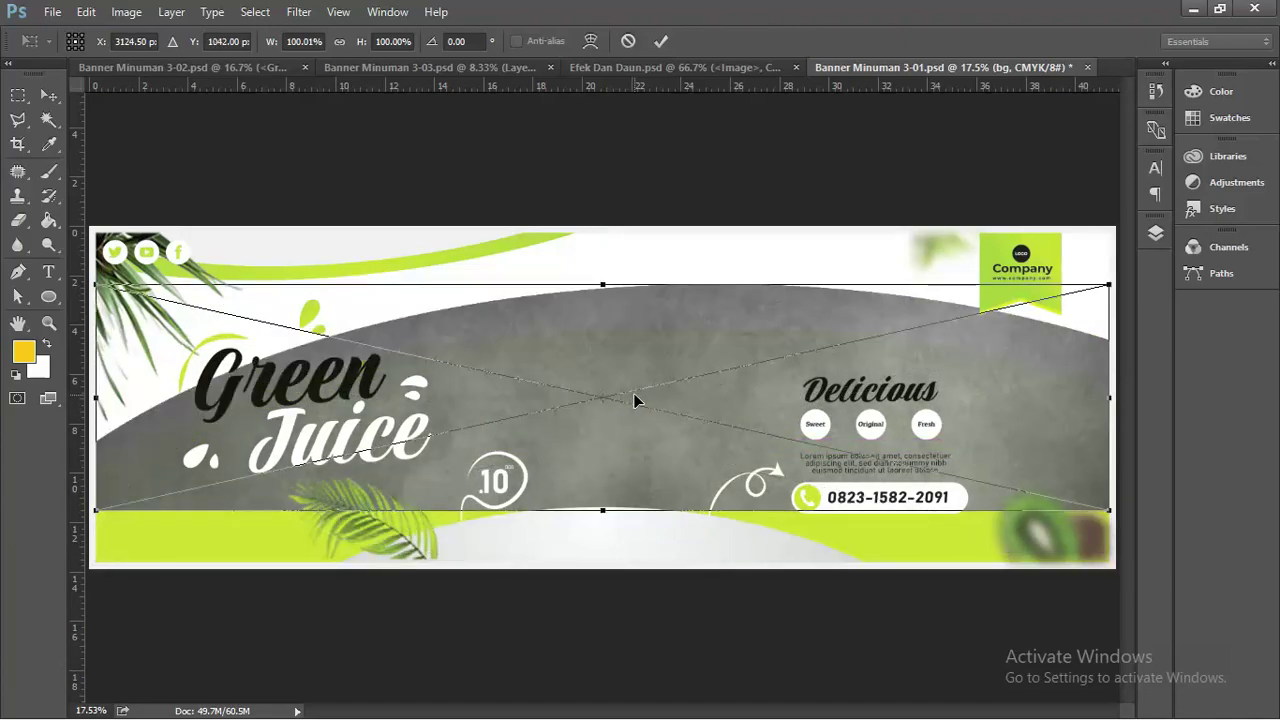
pyautogui.press('Return')
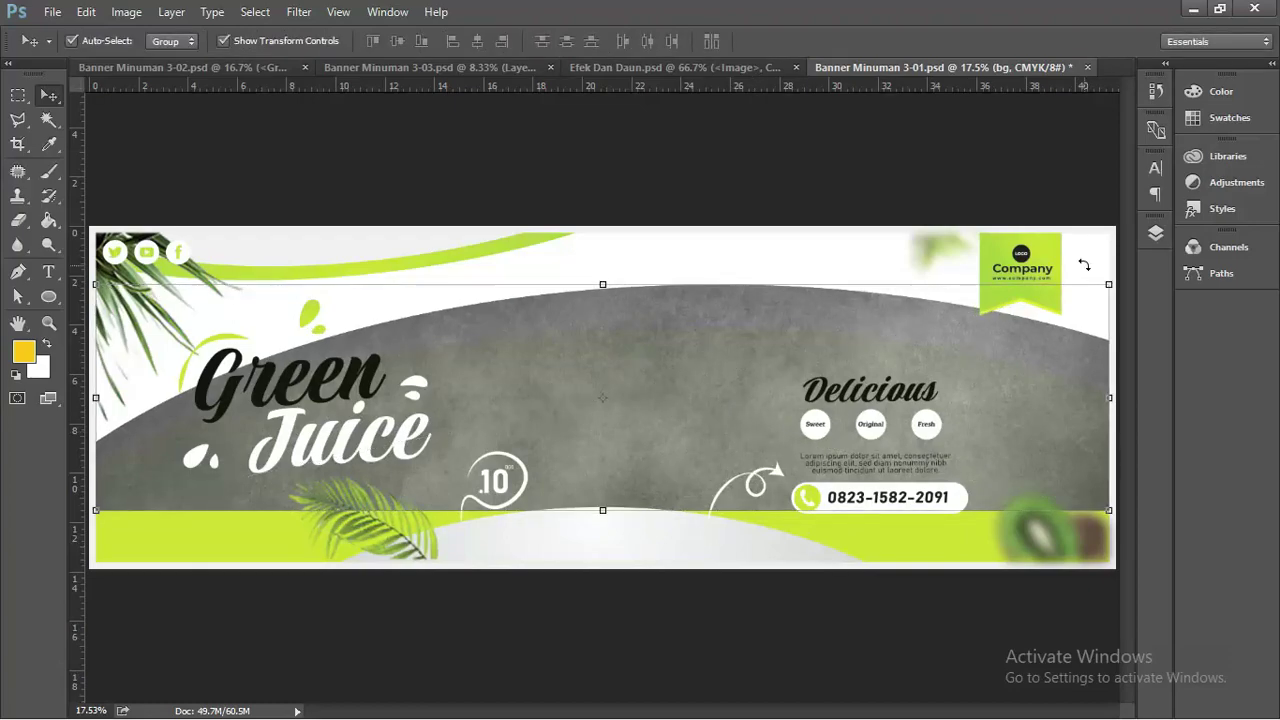
# Step: Lower the bg texture layer's opacity to 39% and move the texture down to the bottom edge of the green wave
pyautogui.click(1156, 235)
pyautogui.click(1120, 268)
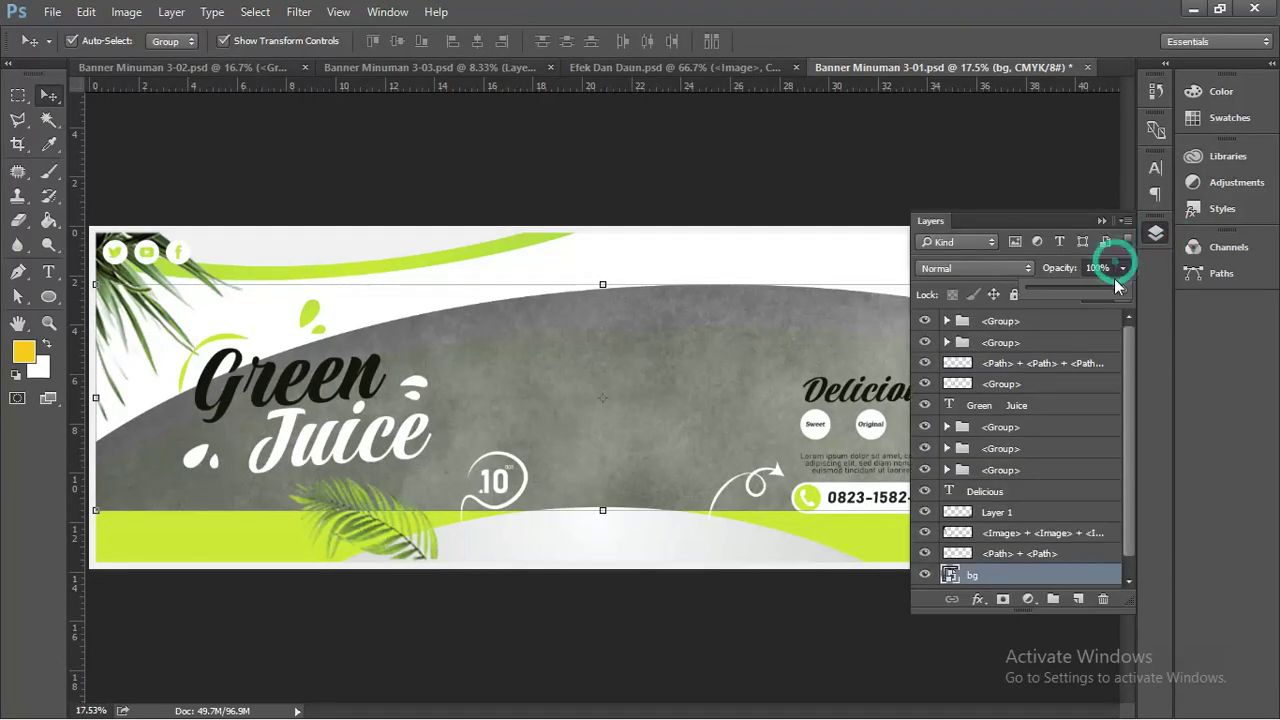
pyautogui.moveTo(1124, 291); pyautogui.dragTo(1065, 291)
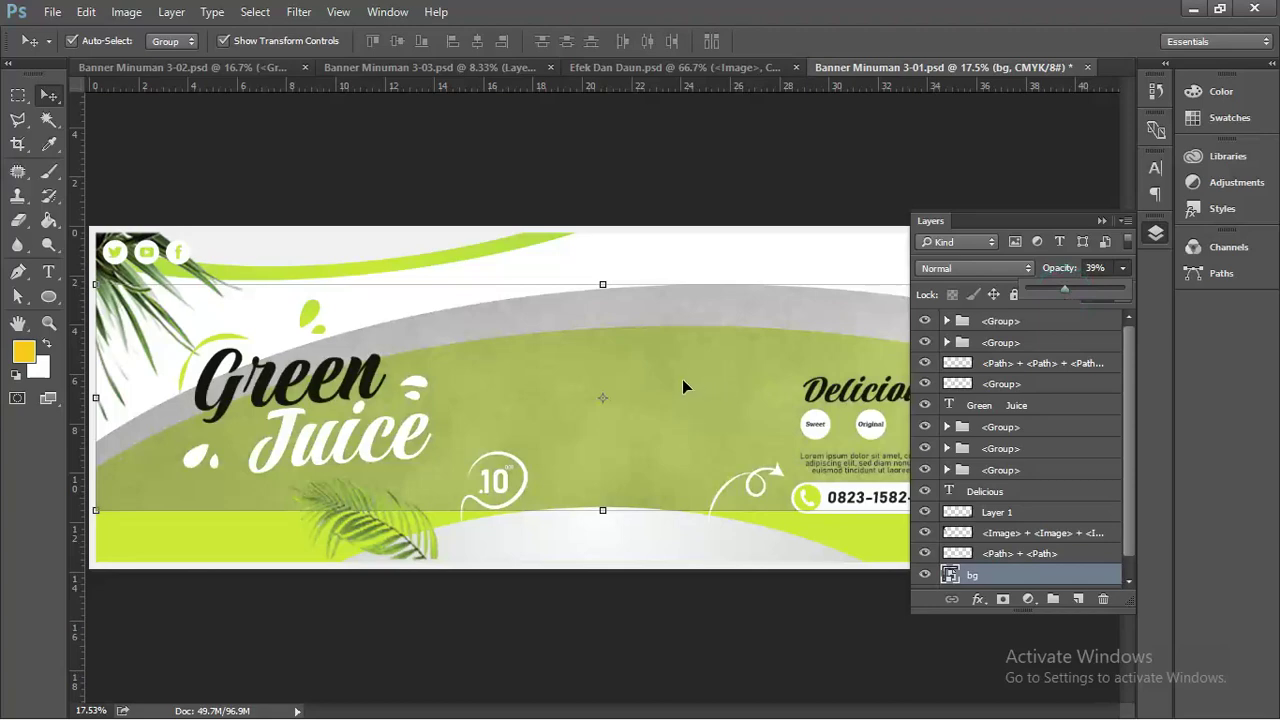
pyautogui.moveTo(682, 379); pyautogui.dragTo(680, 438)
pyautogui.click(1101, 222)
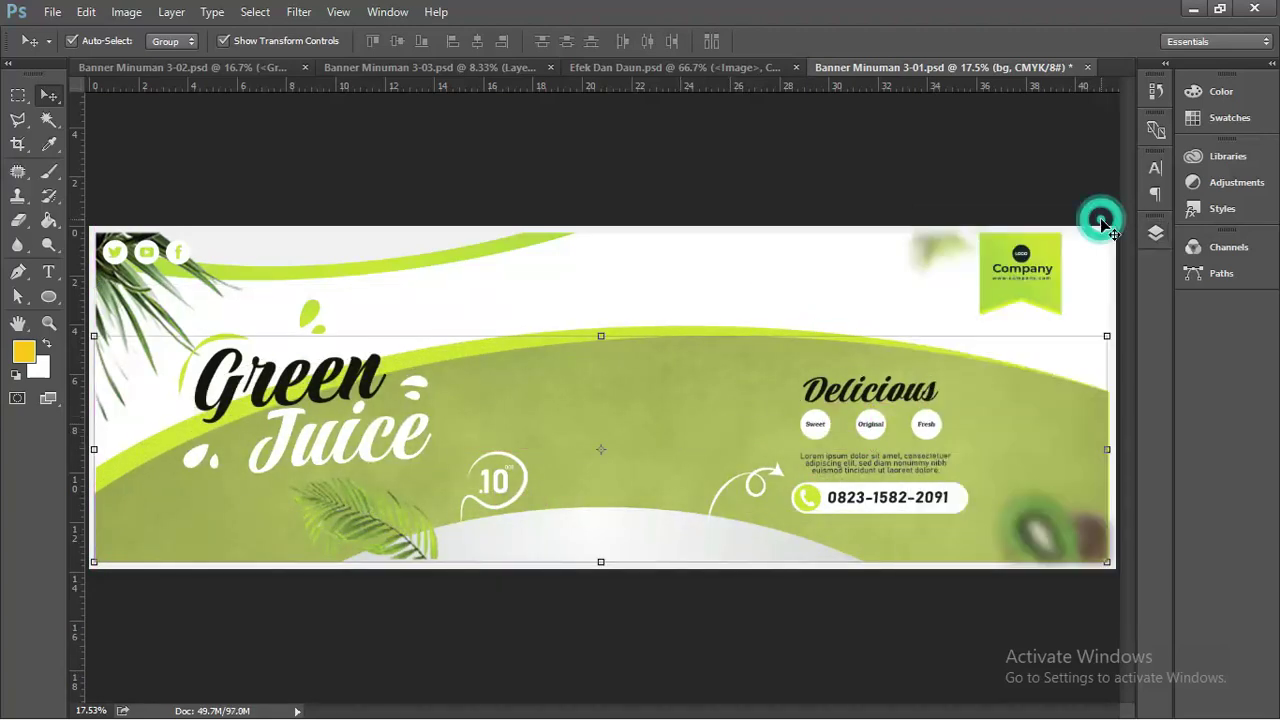
# Step: Enlarge the bg texture to 106.58% width and 116.13% height so it covers the whole green wave
pyautogui.moveTo(596, 342); pyautogui.dragTo(542, 356)
pyautogui.moveTo(1055, 565); pyautogui.dragTo(1118, 579)
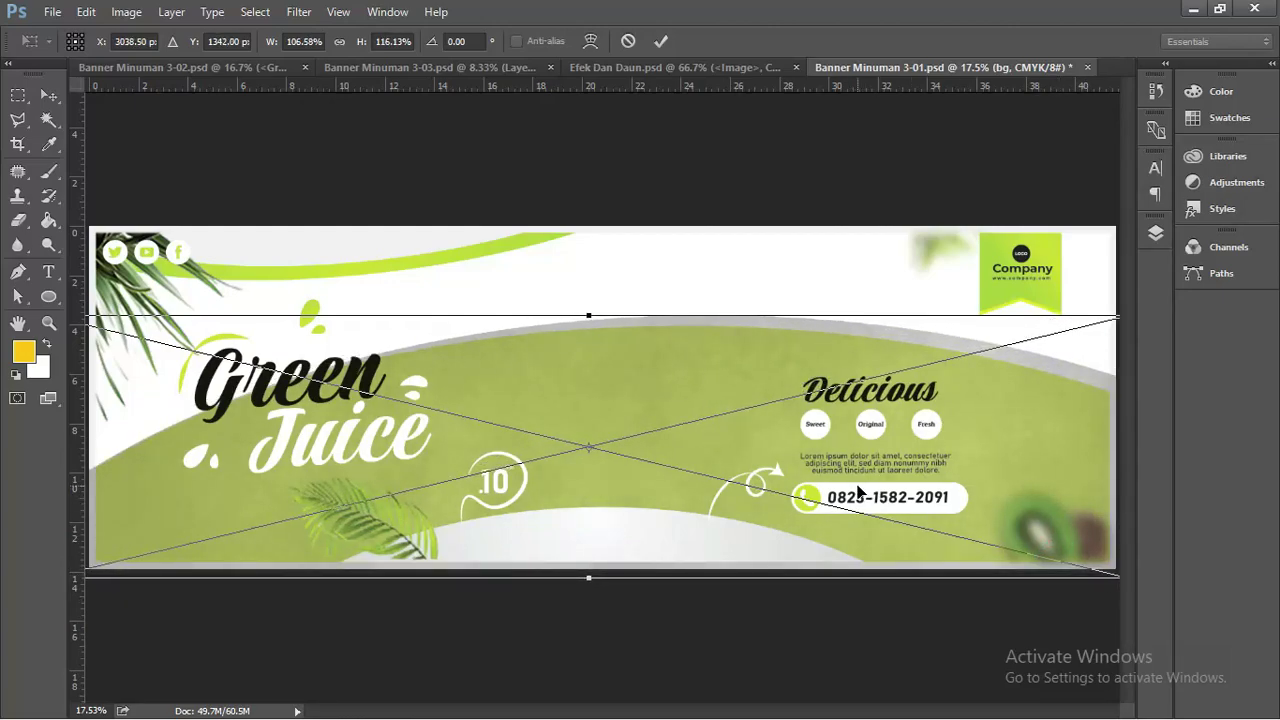
pyautogui.press('Return')
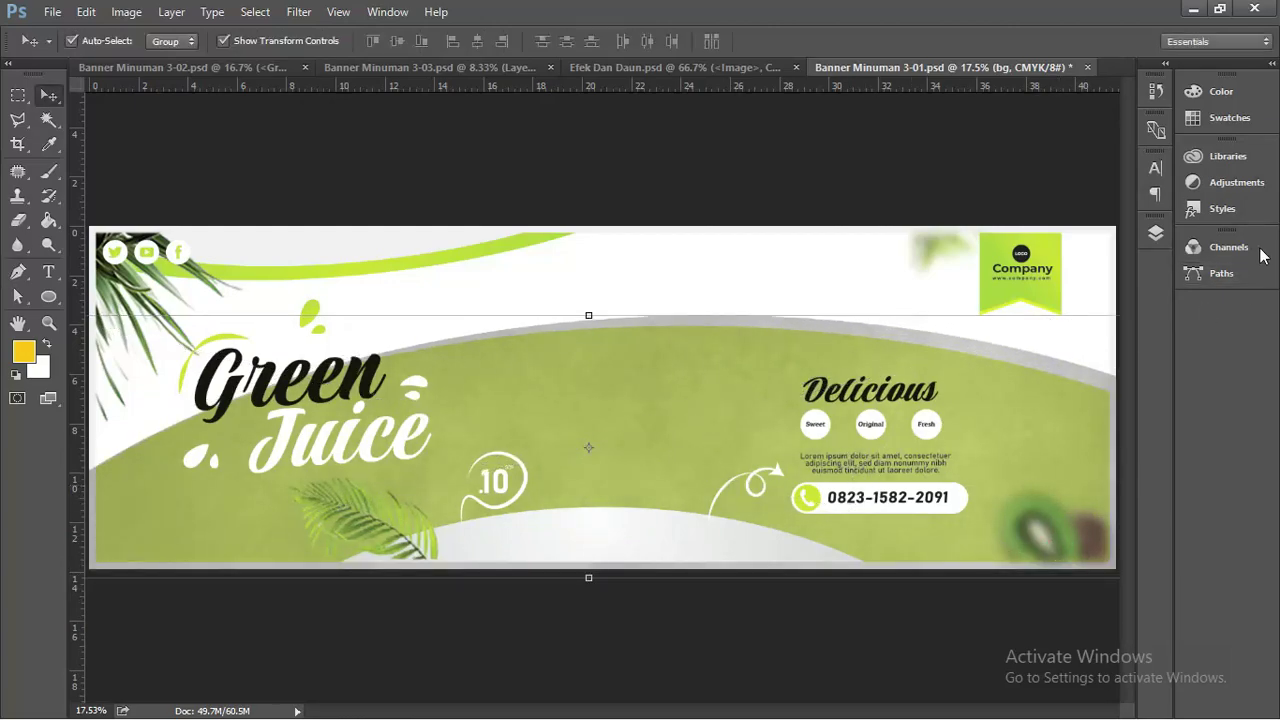
# Step: On the background layer beneath the bg texture, select the green wave area with the Magic Wand
pyautogui.click(1156, 233)
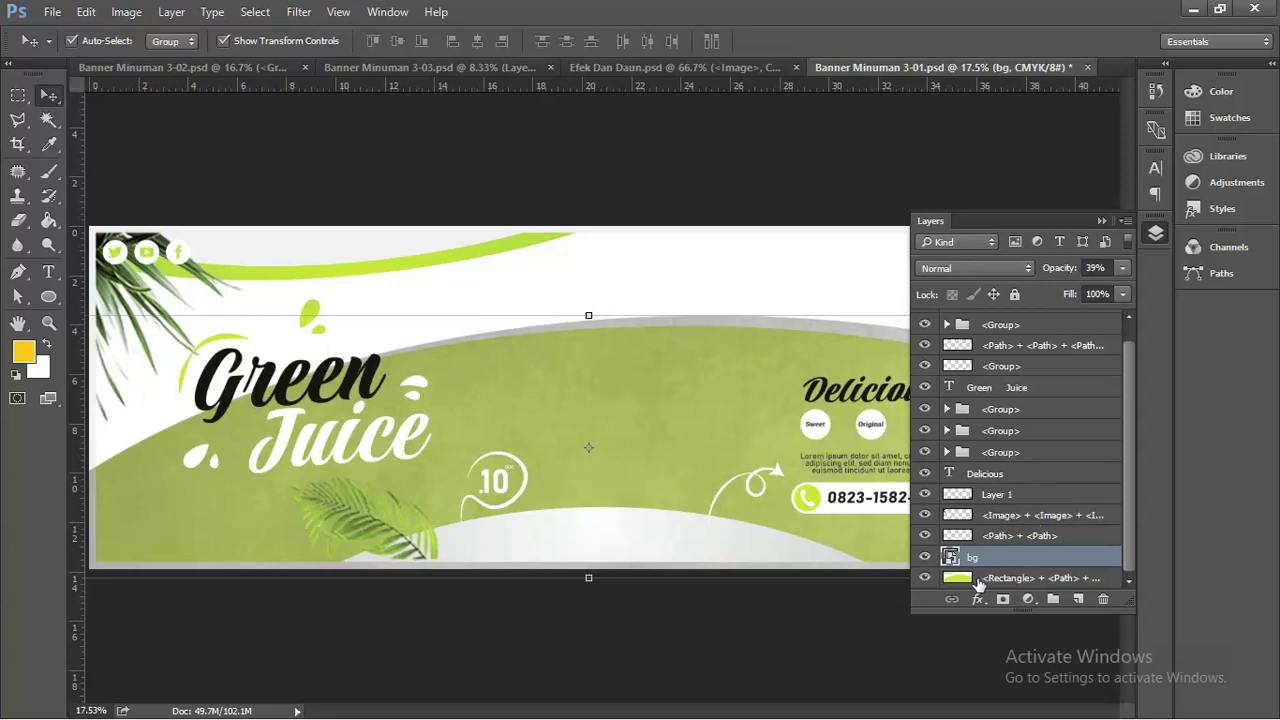
pyautogui.click(978, 580)
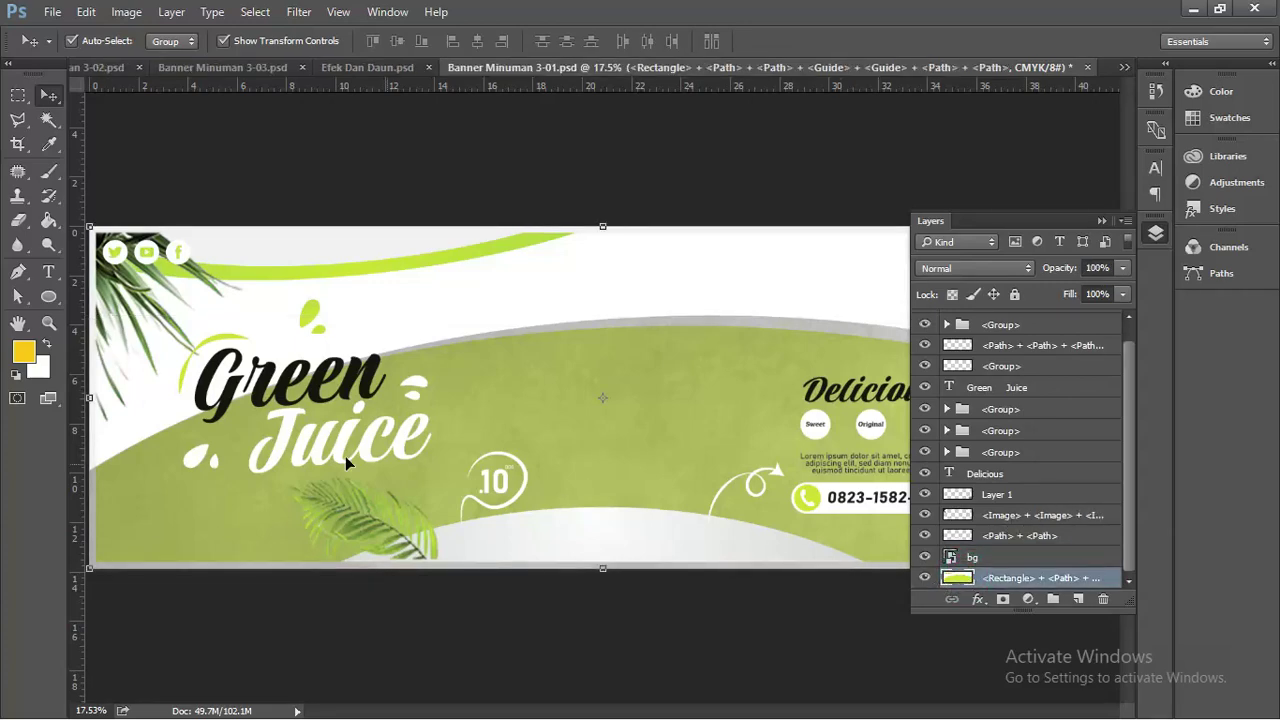
pyautogui.click(1103, 220)
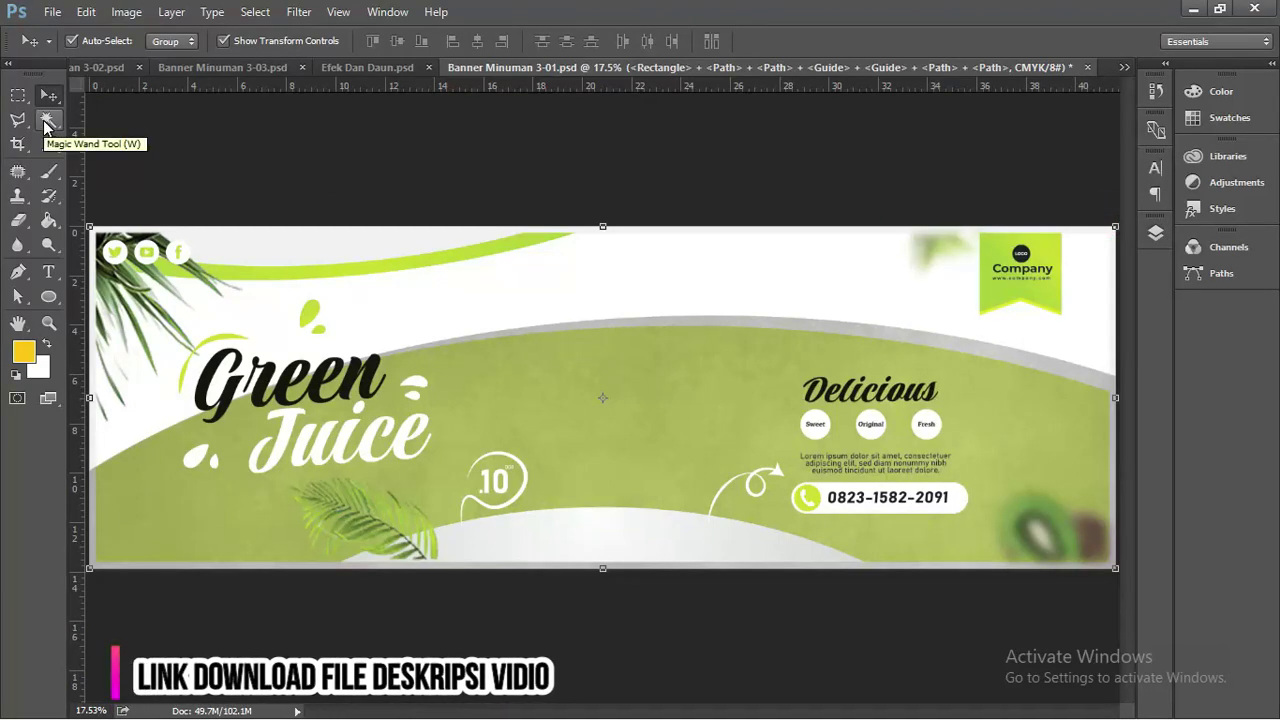
pyautogui.click(44, 122)
pyautogui.click(165, 505)
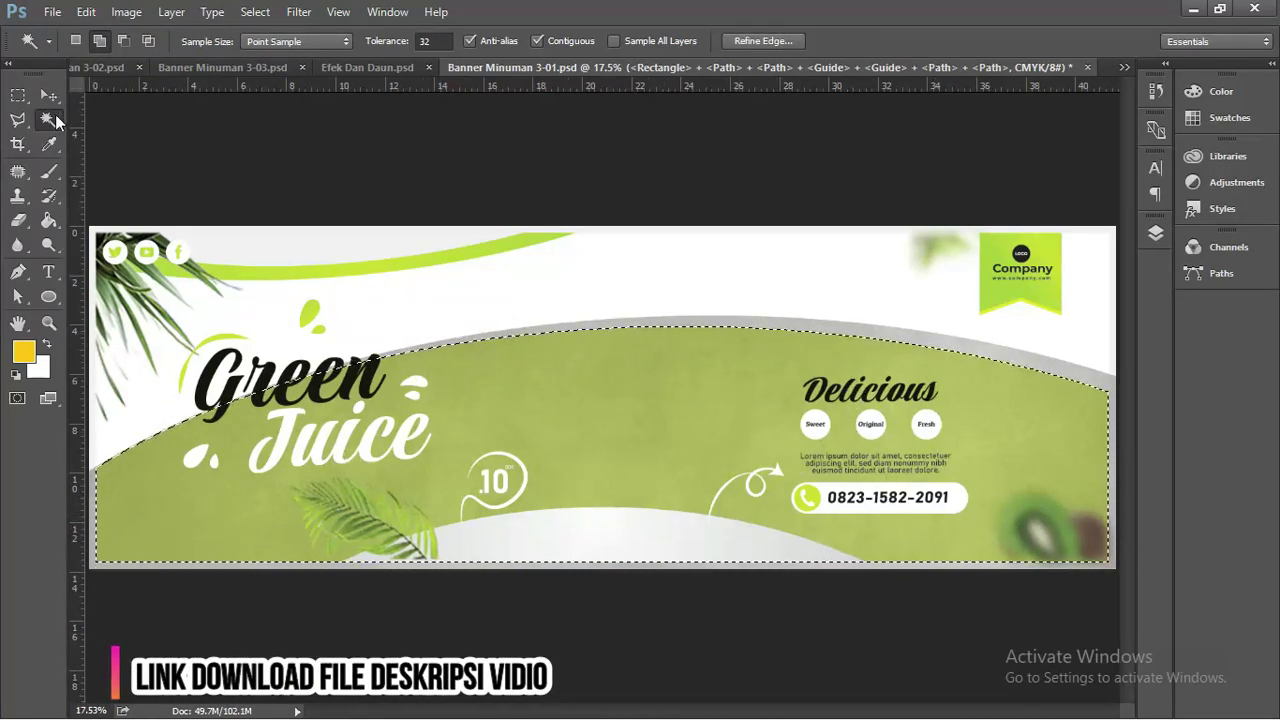
pyautogui.click(48, 94)
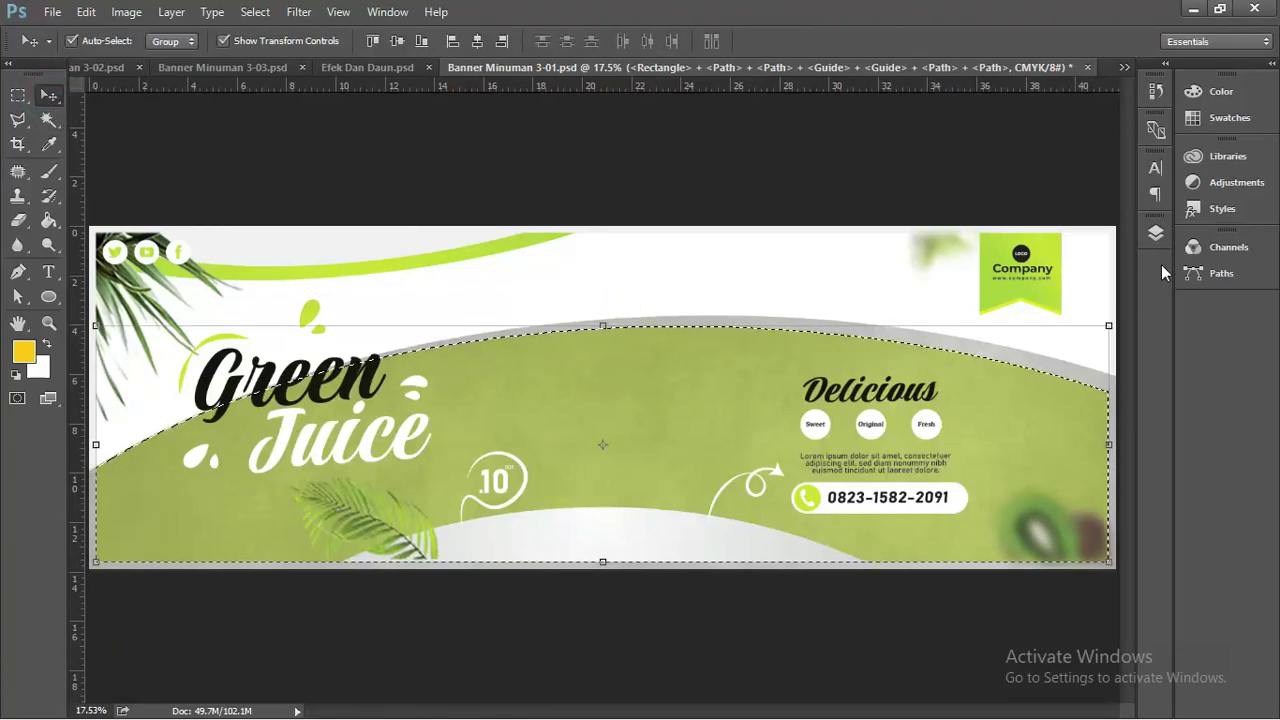
# Step: With the wave selection kept, make the bg texture layer active and set its opacity to 100%
pyautogui.click(1156, 233)
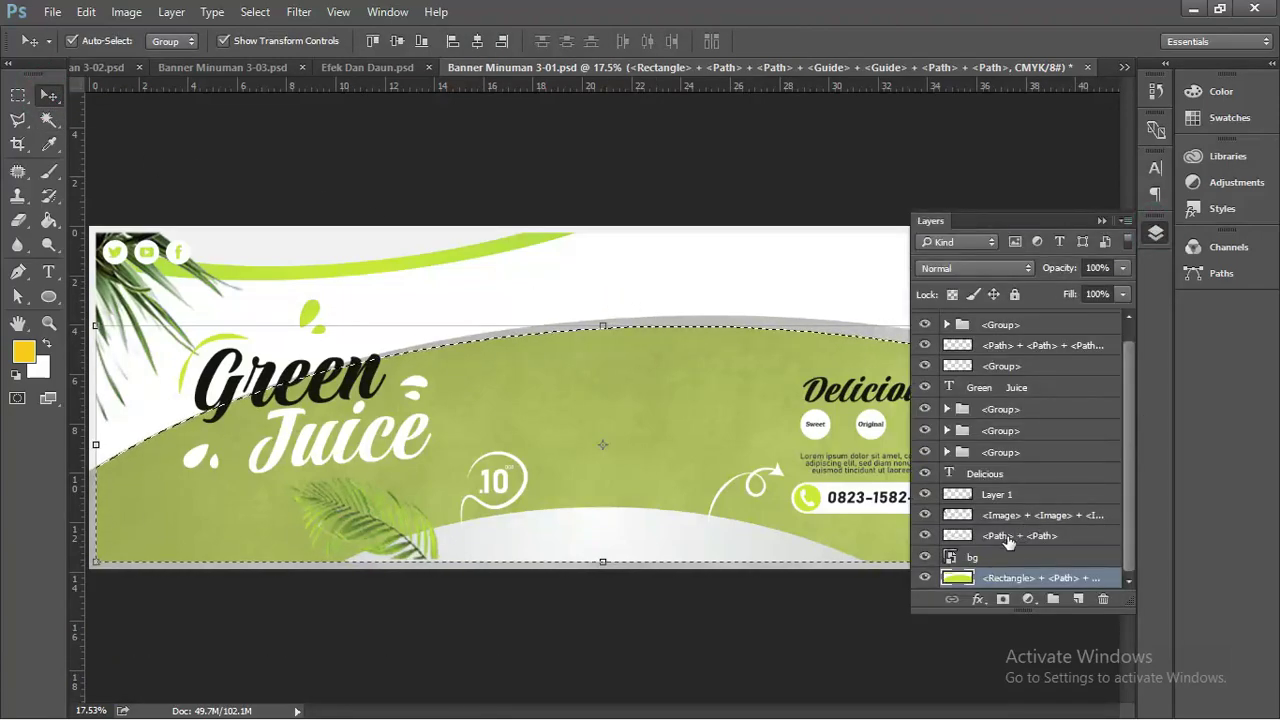
pyautogui.click(986, 555)
pyautogui.click(1124, 268)
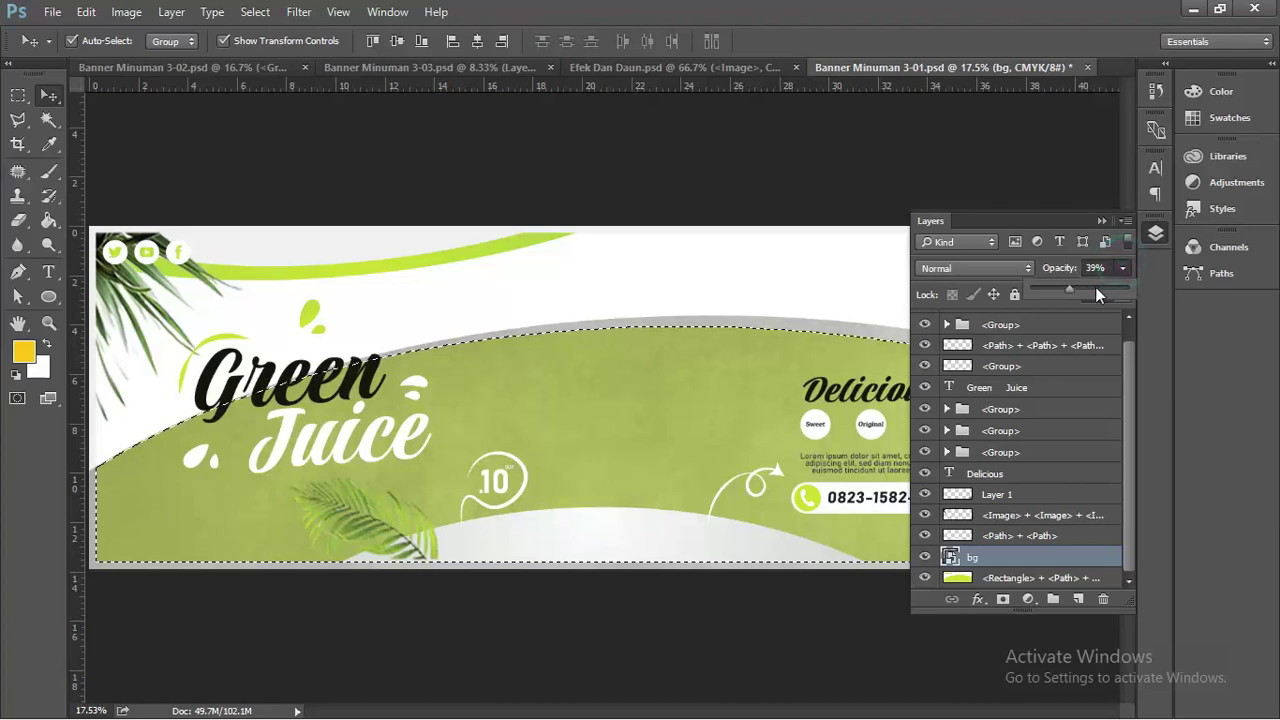
pyautogui.moveTo(1081, 290); pyautogui.dragTo(1145, 300)
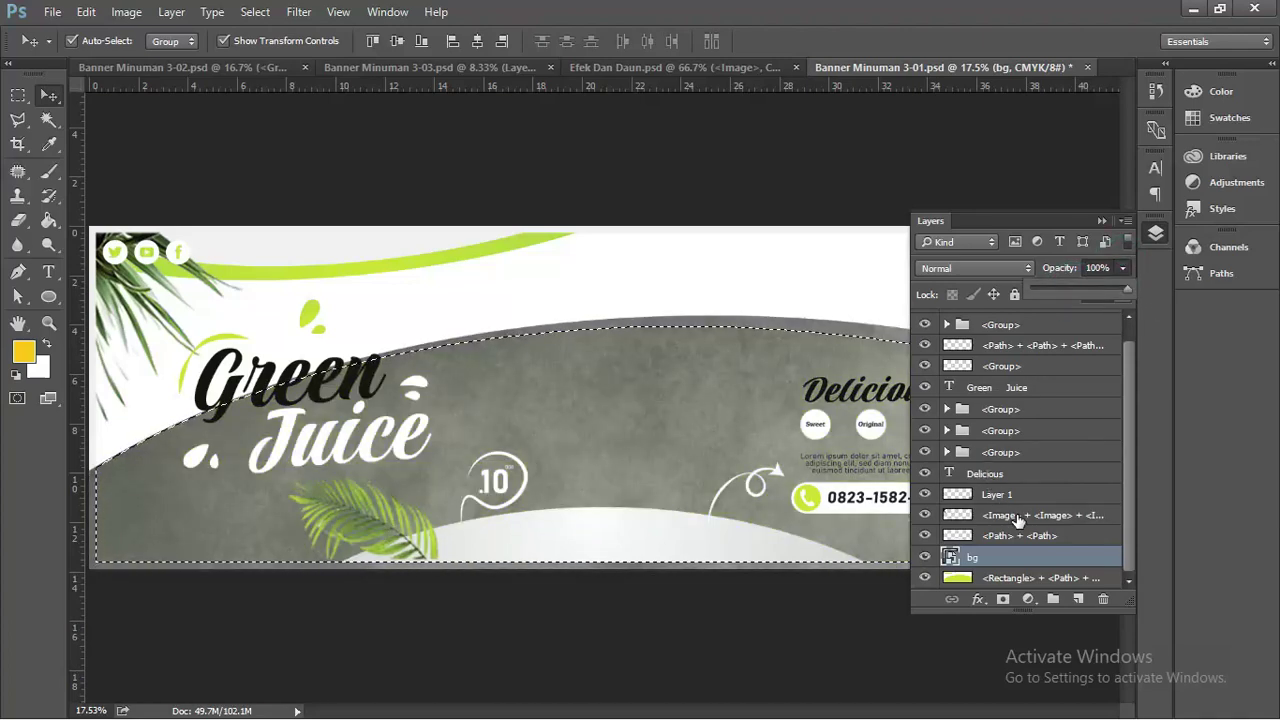
# Step: Mask the bg texture layer to the green wave selection and set its blend mode to Multiply
pyautogui.click(1005, 601)
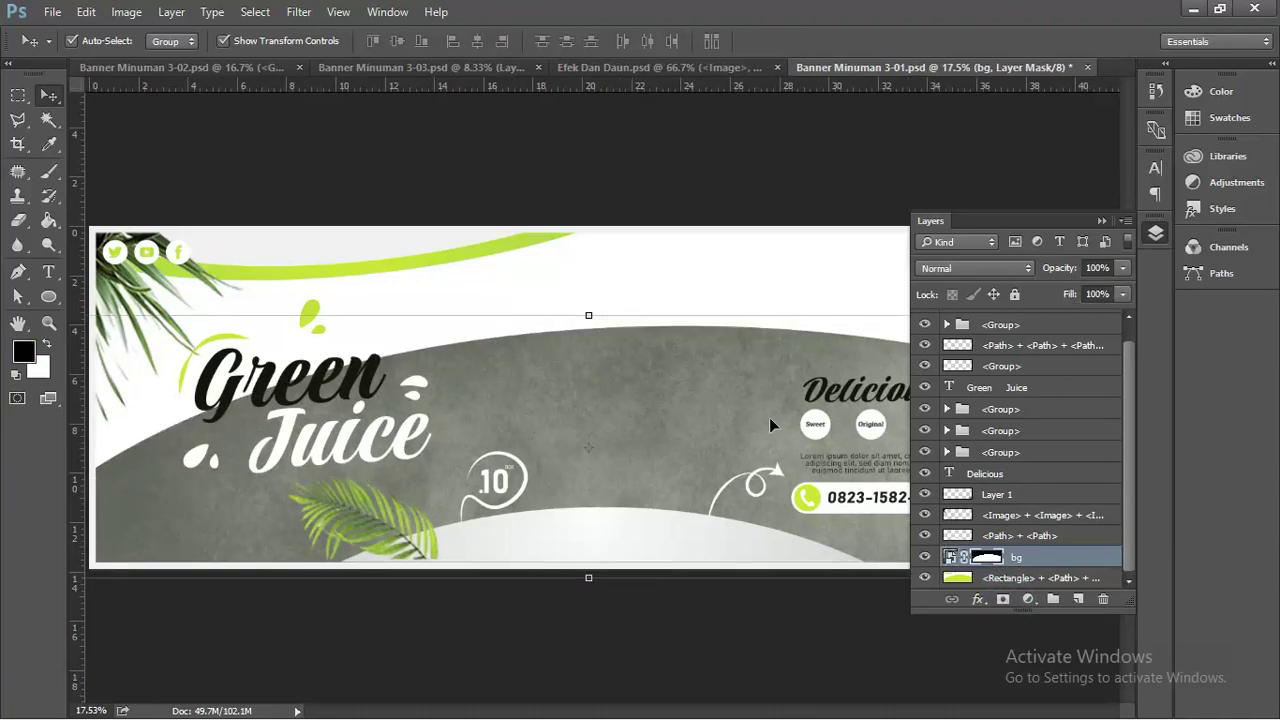
pyautogui.click(975, 268)
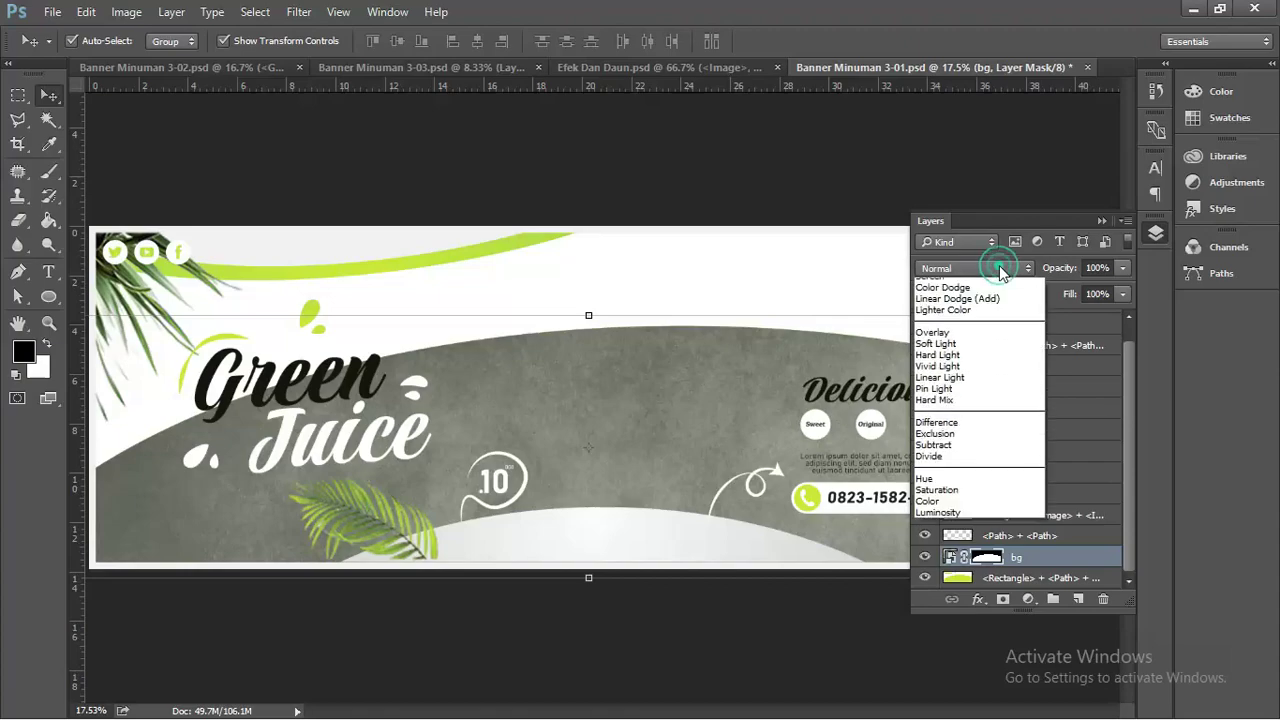
pyautogui.click(980, 334)
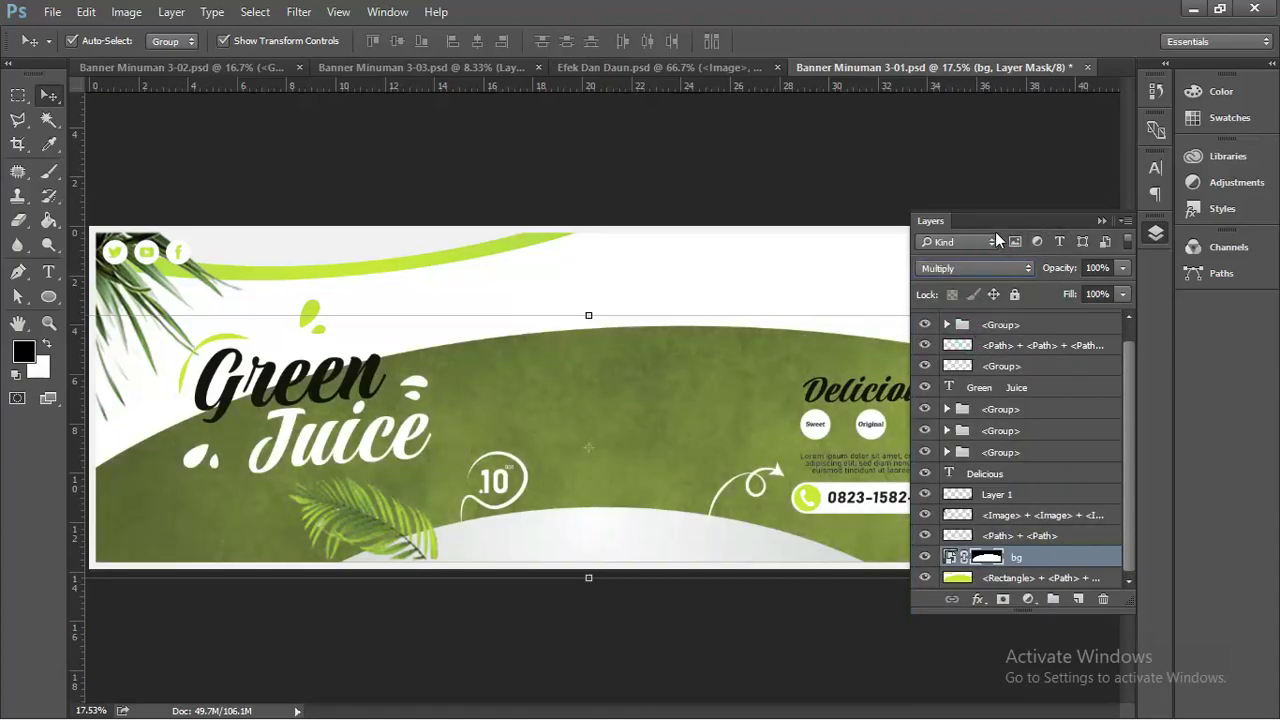
# Step: Lower the bg texture layer's opacity to 30% and deselect all layers
pyautogui.click(1122, 268)
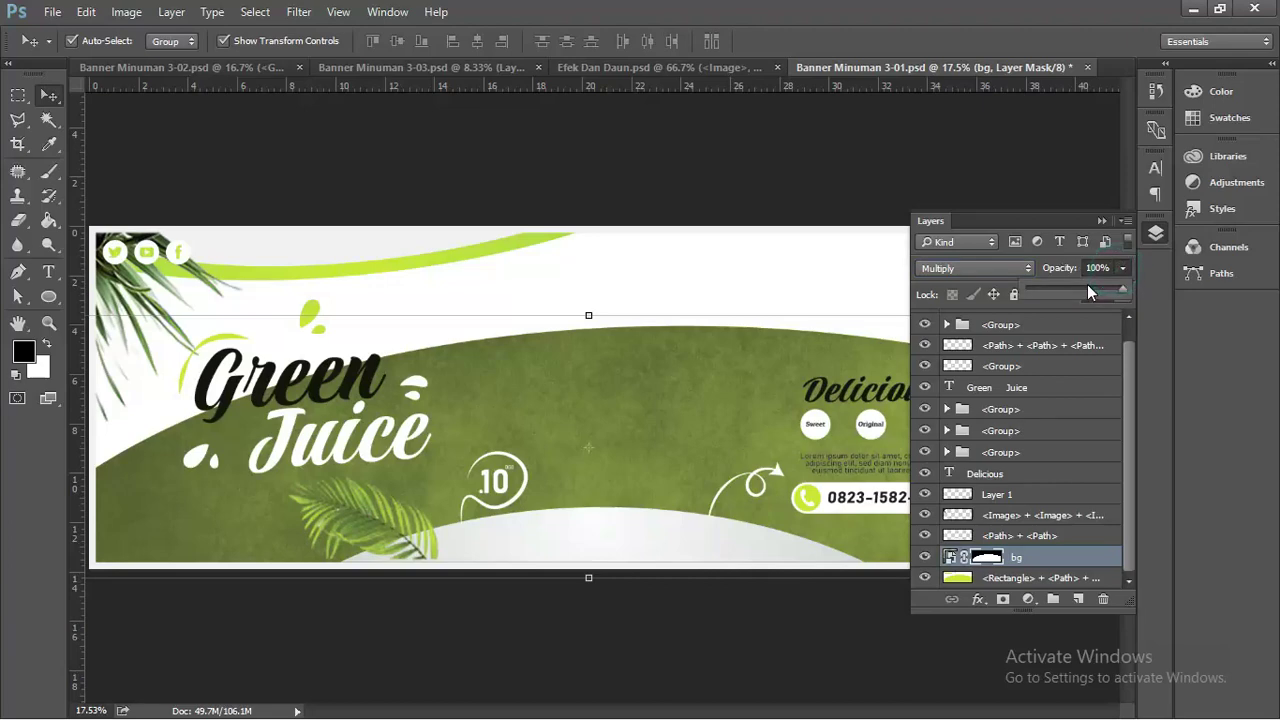
pyautogui.moveTo(1100, 290); pyautogui.dragTo(1058, 292)
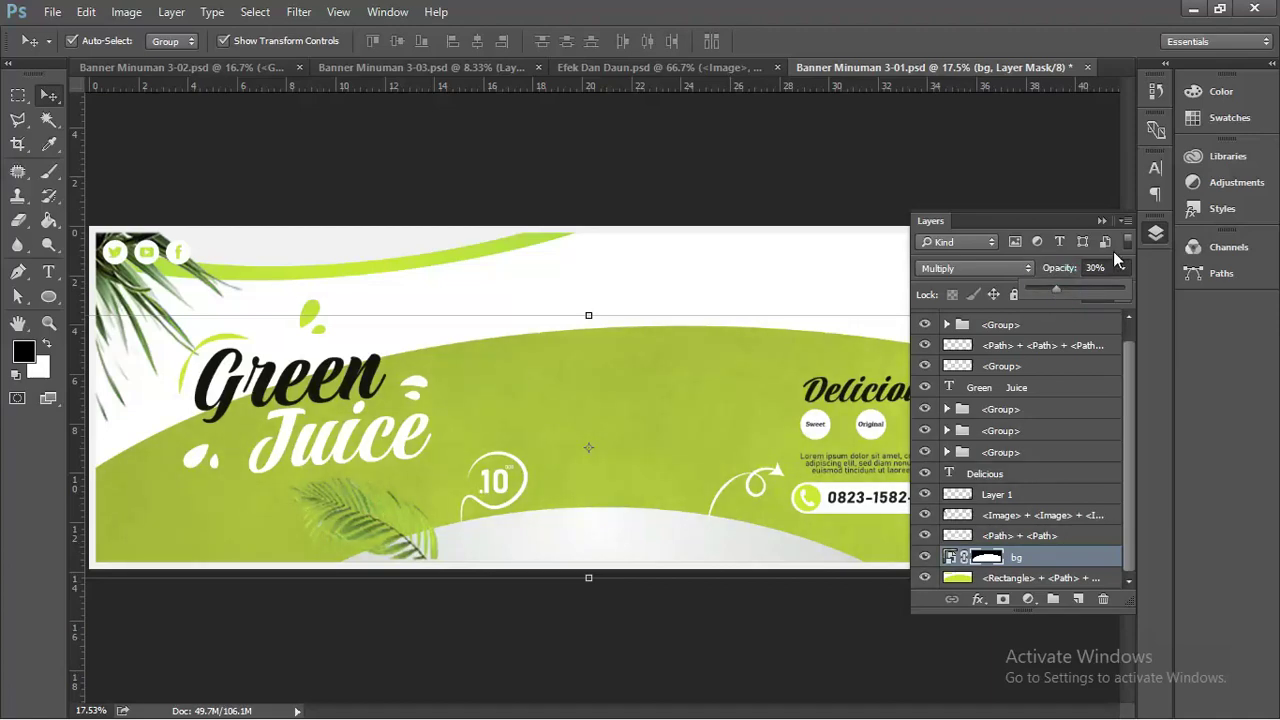
pyautogui.click(1102, 221)
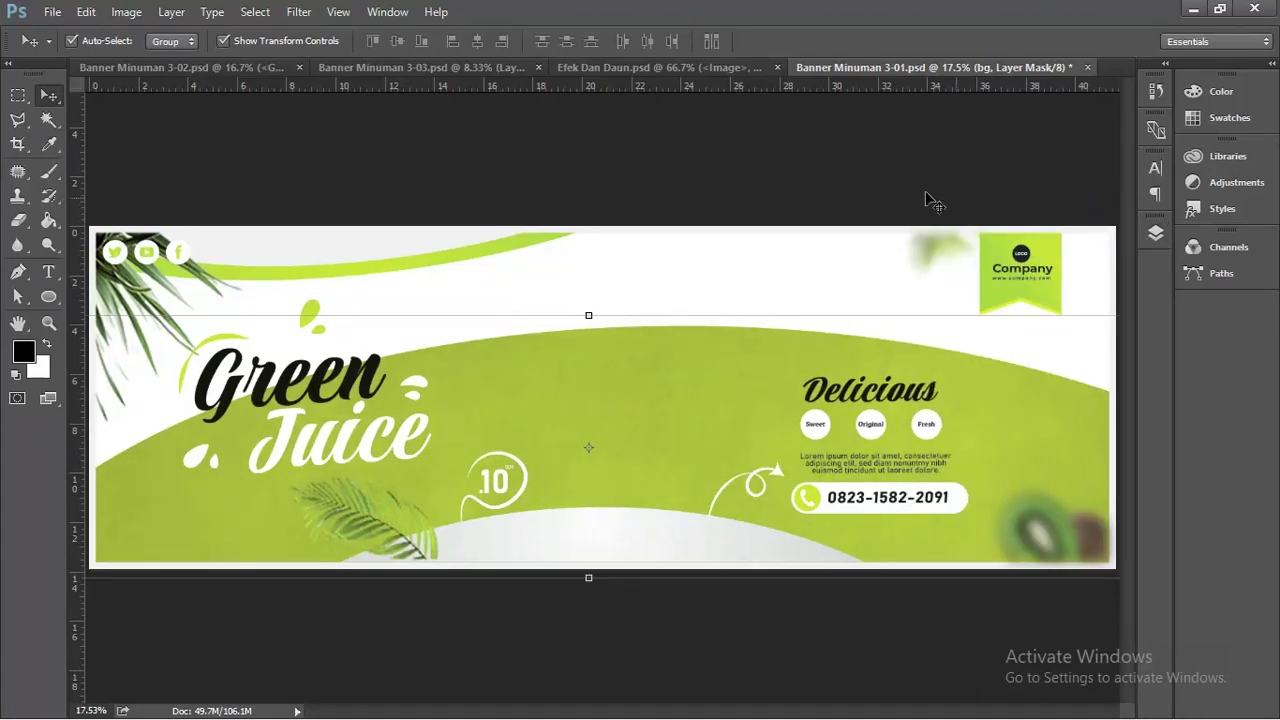
pyautogui.click(631, 209)
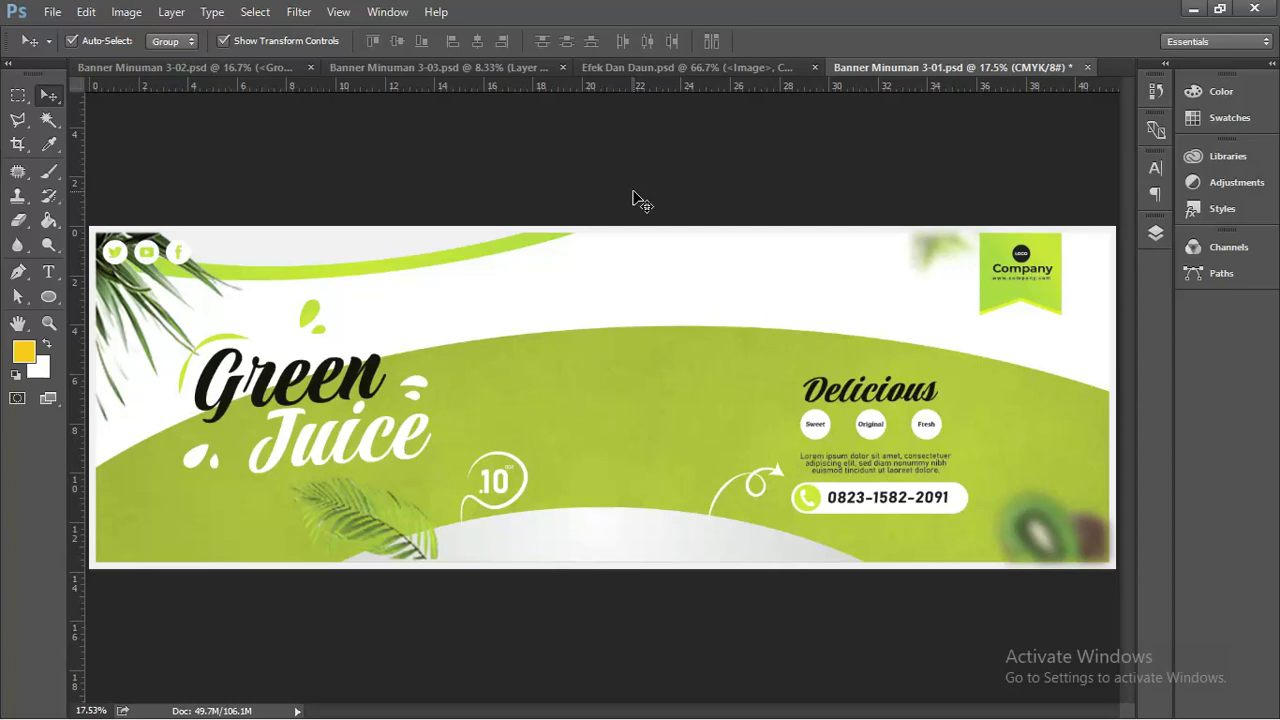
pyautogui.click(760, 188)
# Step: Place the coffee cup image from the Banner Minuman 3 folder in the banner, scaled down between the two text blocks
pyautogui.hotkey('alt', 'Tab')
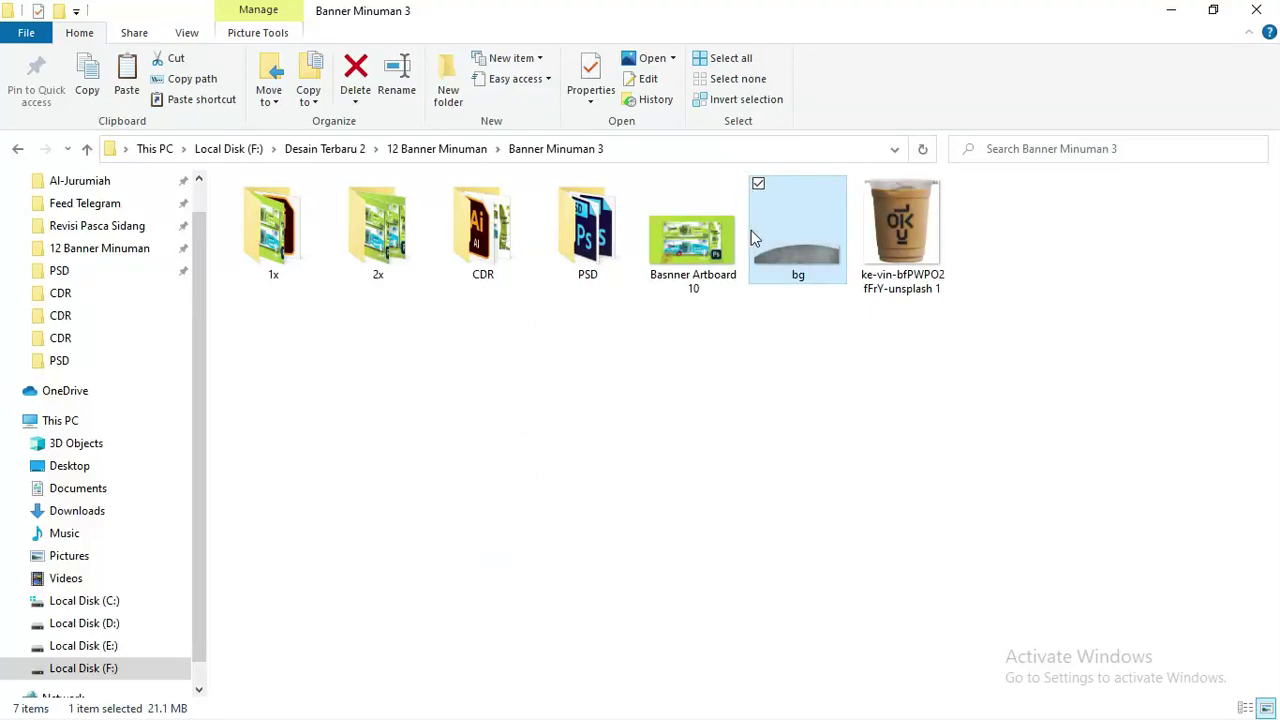
pyautogui.click(926, 291)
pyautogui.moveTo(926, 291); pyautogui.dragTo(646, 392)
pyautogui.hotkey('alt', 'Tab')
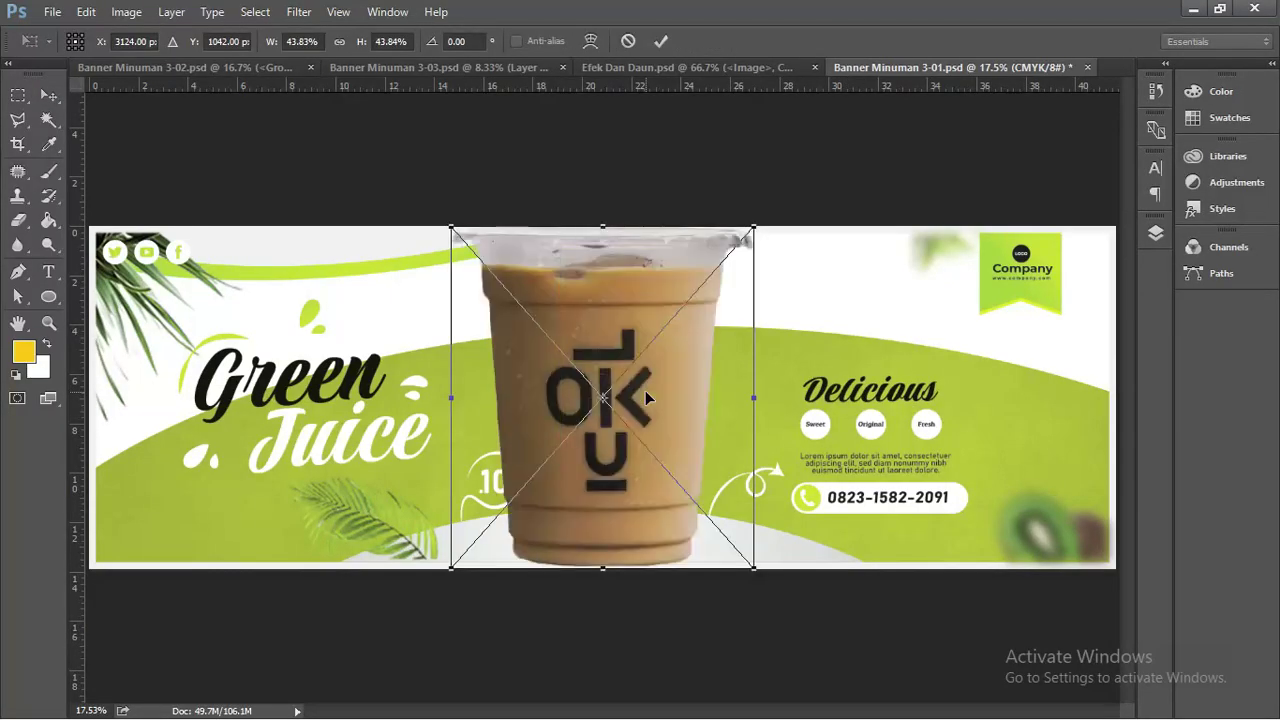
pyautogui.moveTo(750, 220); pyautogui.dragTo(668, 323)
pyautogui.moveTo(606, 387); pyautogui.dragTo(661, 355)
pyautogui.press('Return')
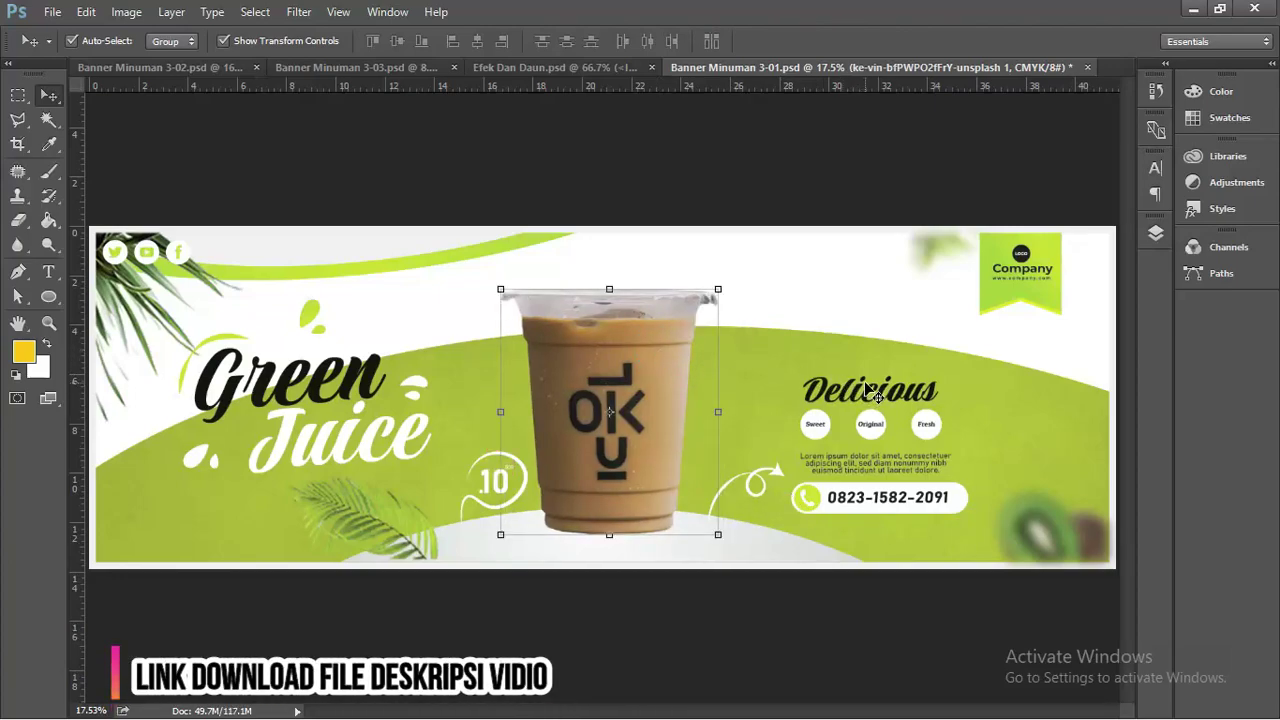
# Step: Shrink the cup image to about 26.7% and position it so its base rests on the crest of the white curve
pyautogui.click(673, 358)
pyautogui.click(673, 355)
pyautogui.moveTo(716, 287); pyautogui.dragTo(684, 328)
pyautogui.moveTo(668, 372); pyautogui.dragTo(691, 353)
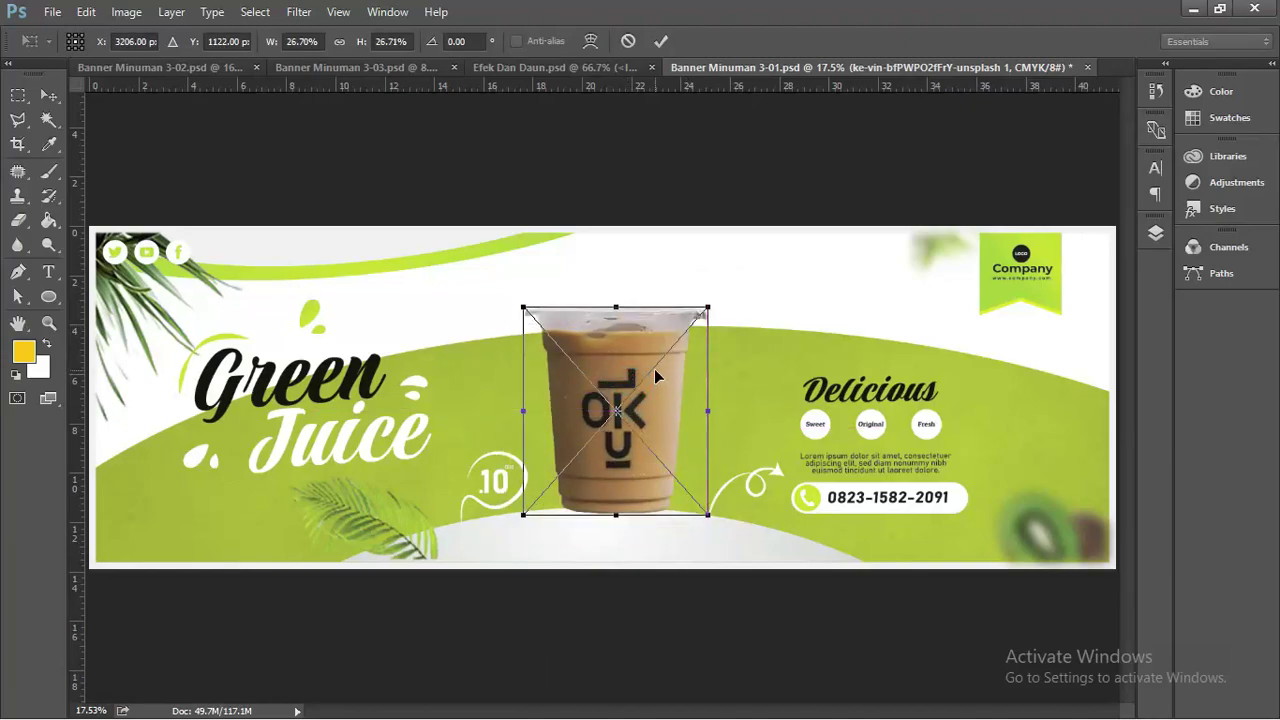
pyautogui.press('Return')
# Step: Add a Hue/Saturation adjustment layer above the cup, trying a Hue of +40 and undoing that shift
pyautogui.click(1156, 233)
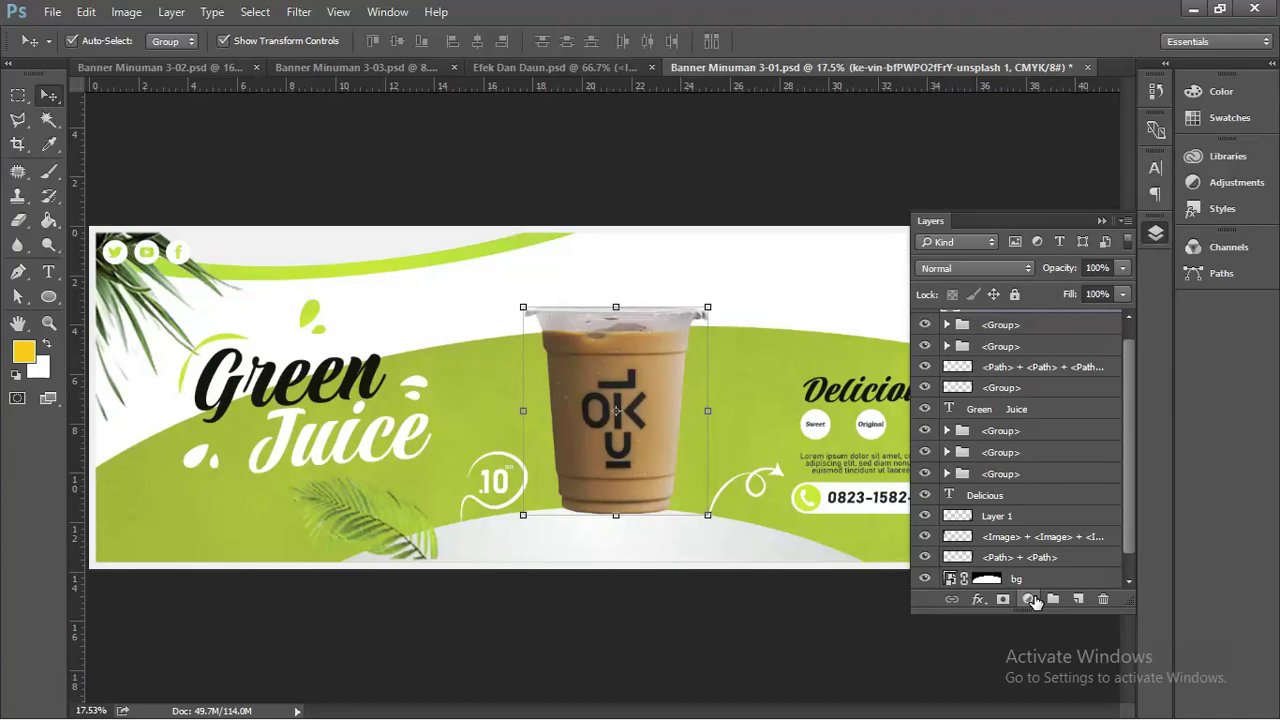
pyautogui.click(1029, 599)
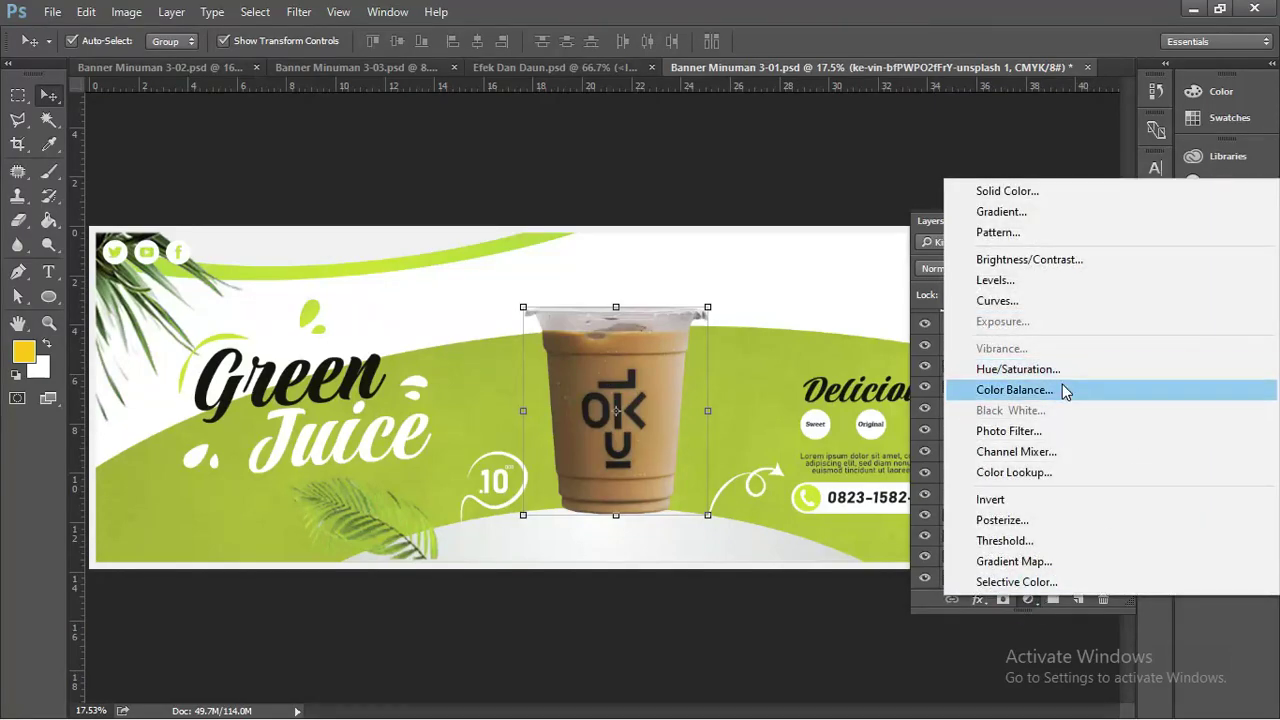
pyautogui.click(1018, 369)
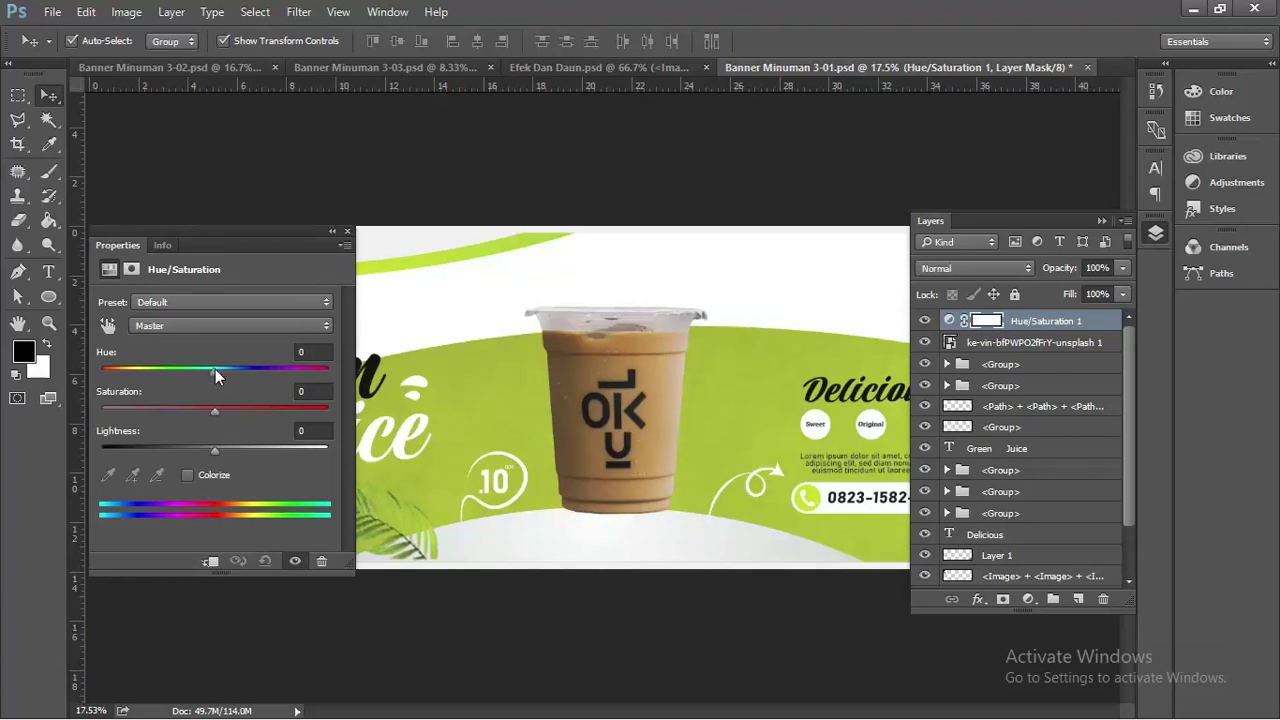
pyautogui.moveTo(215, 369); pyautogui.dragTo(260, 373)
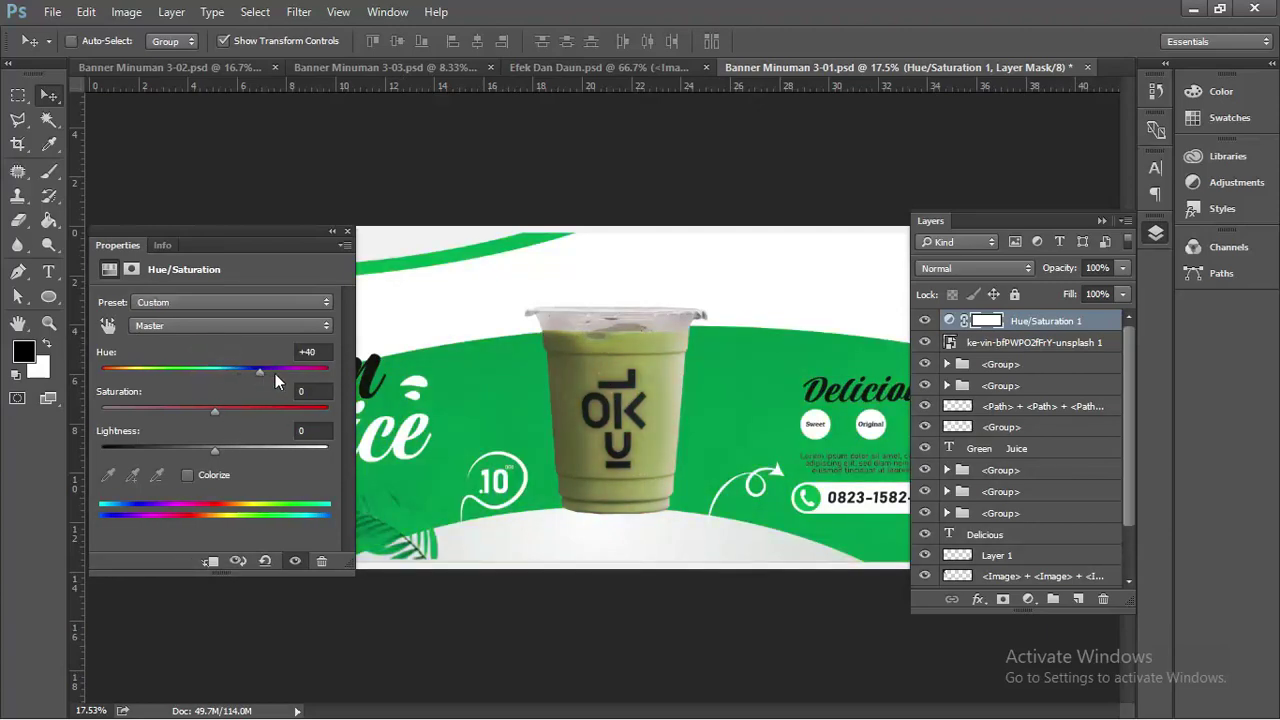
pyautogui.hotkey('ctrl', 'z')
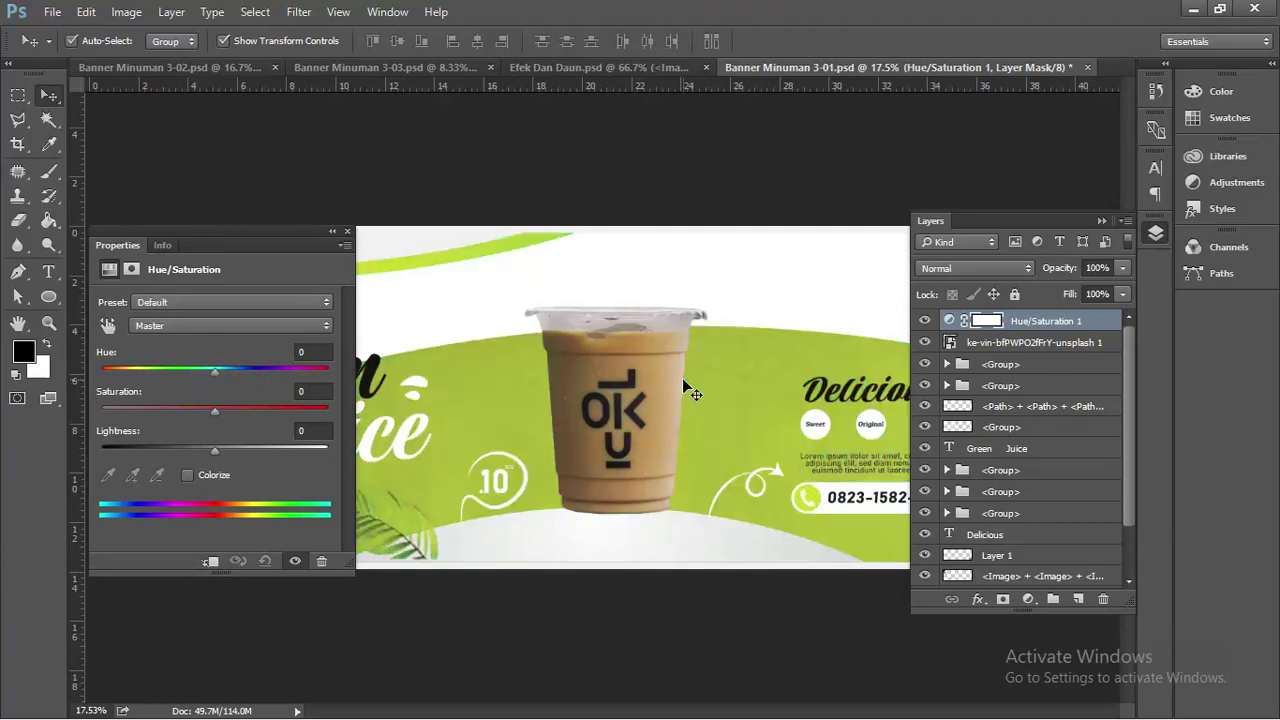
# Step: Clip the Hue/Saturation layer to the cup image and set its Hue to +50 to turn the drink green
pyautogui.rightClick(1040, 332)
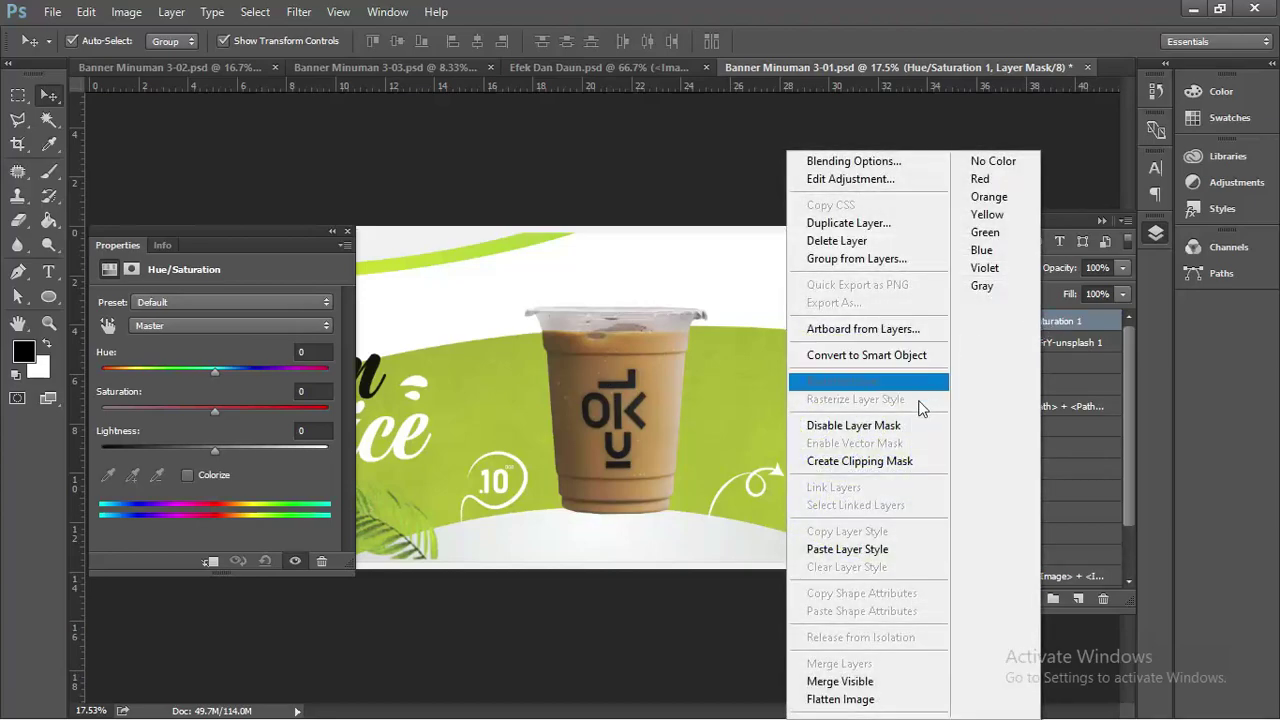
pyautogui.click(906, 461)
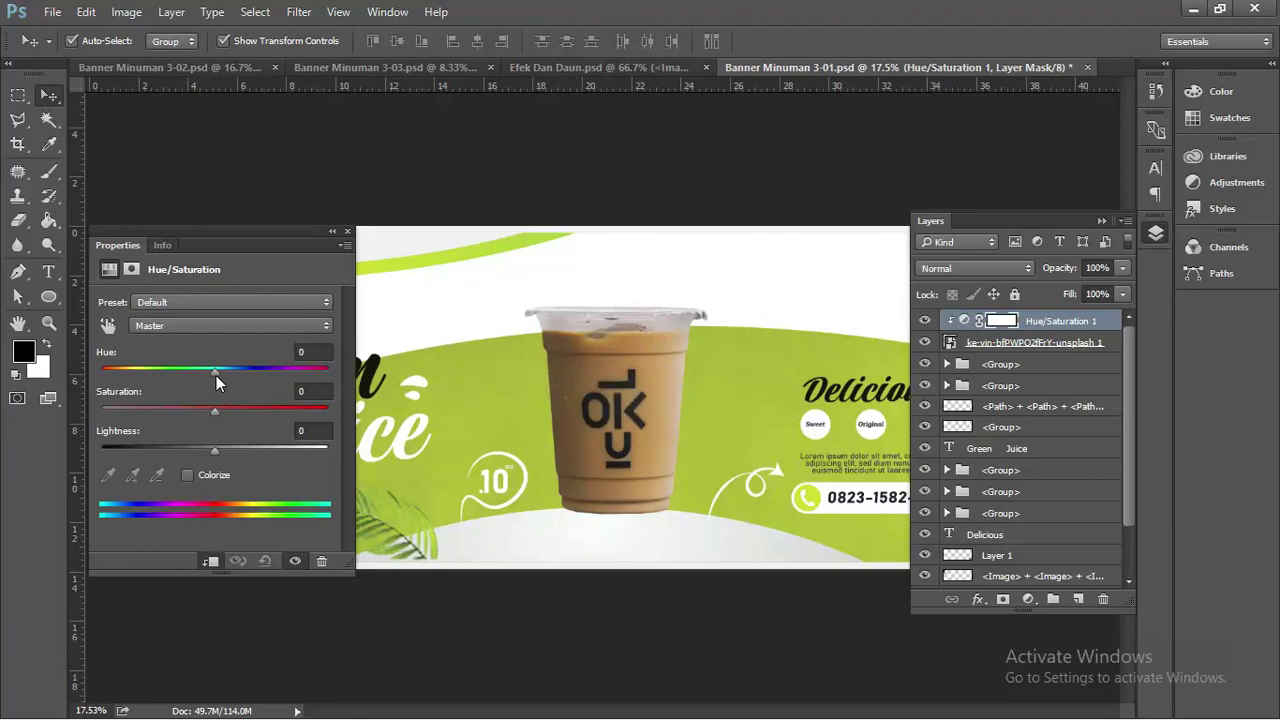
pyautogui.moveTo(216, 375); pyautogui.dragTo(269, 368)
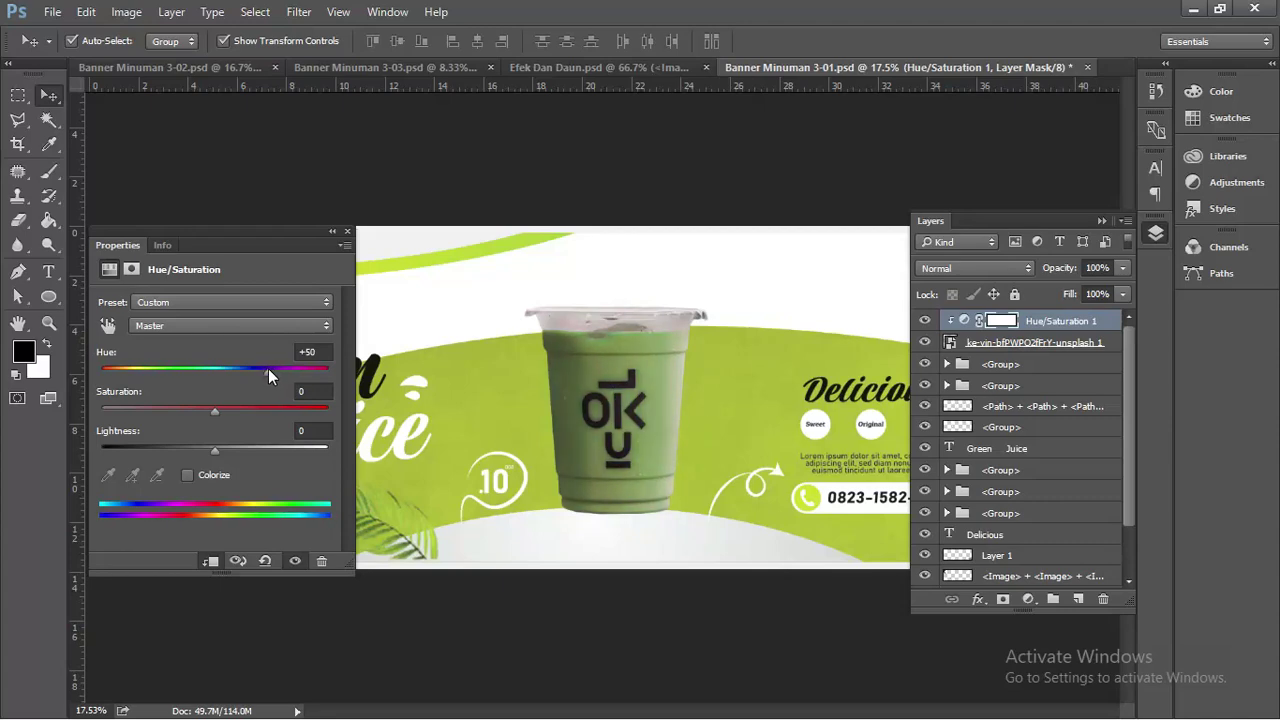
pyautogui.click(333, 232)
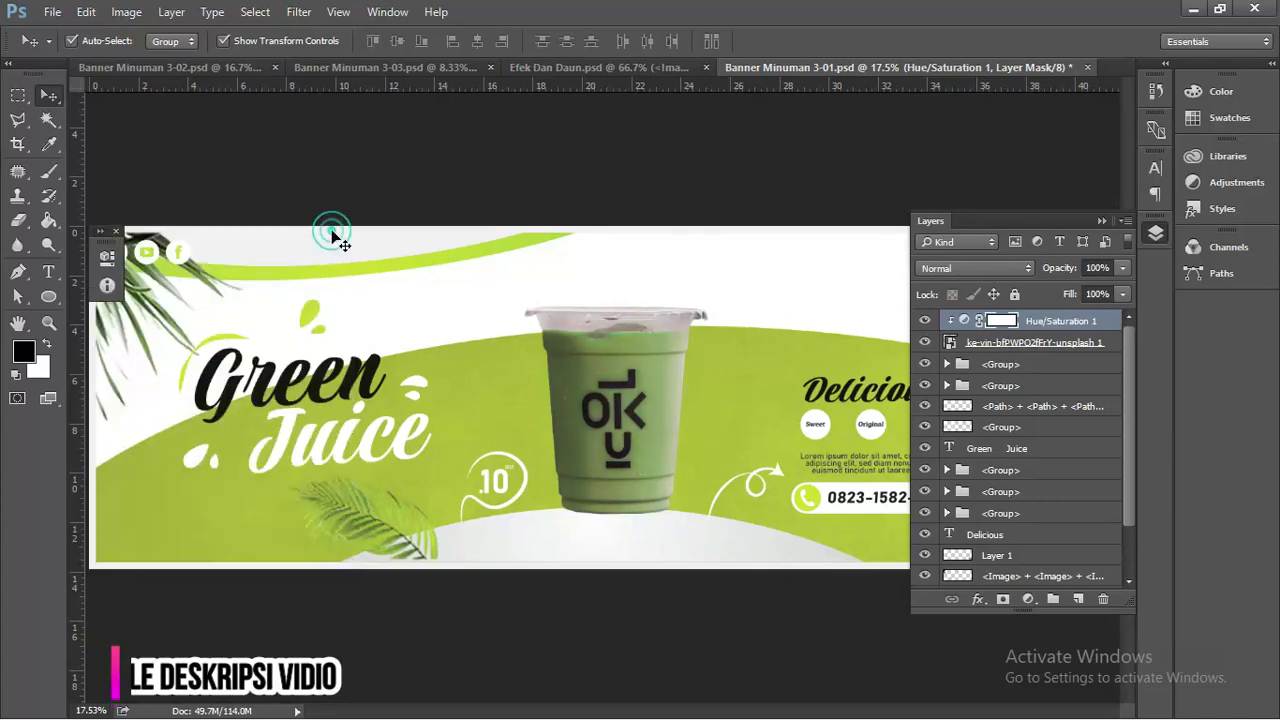
# Step: Try to reposition the green cup closer to the arrow drawing, undoing the last move
pyautogui.click(616, 413)
pyautogui.moveTo(627, 423); pyautogui.dragTo(684, 420)
pyautogui.click(545, 322)
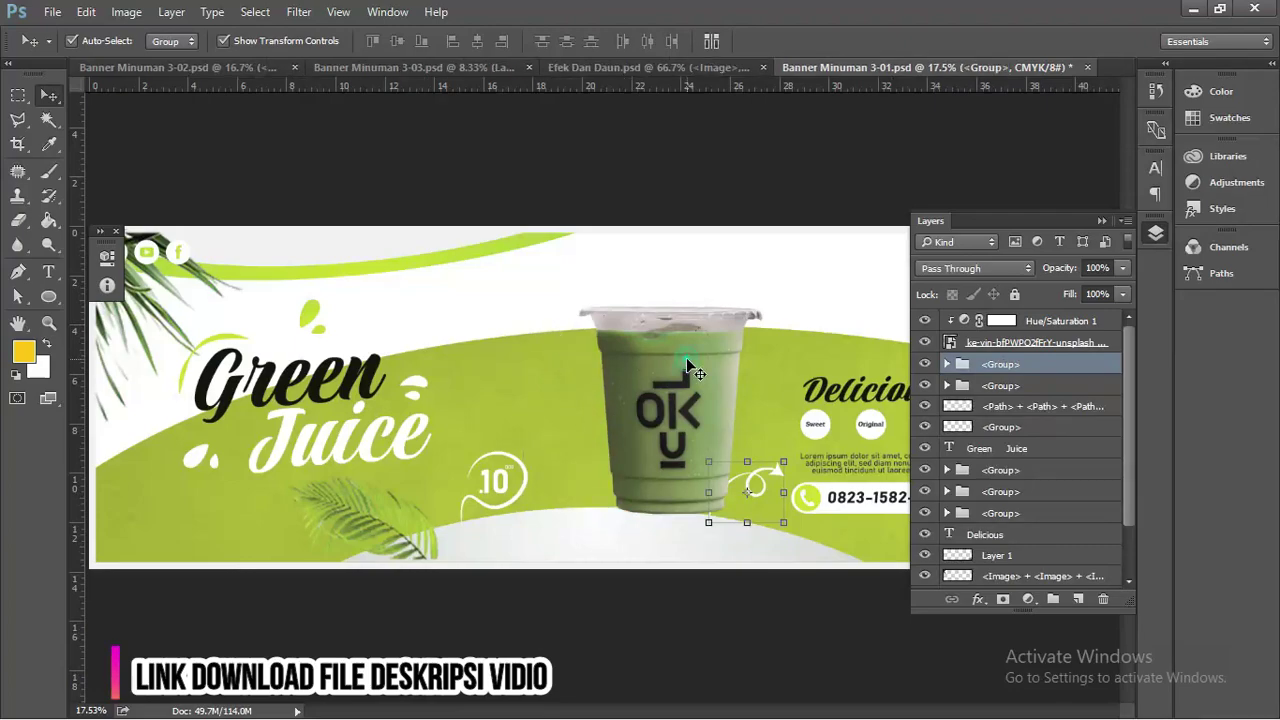
pyautogui.moveTo(686, 357)
pyautogui.mouseDown()
pyautogui.moveTo(668, 345)
pyautogui.moveTo(660, 360)
pyautogui.moveTo(685, 376)
pyautogui.mouseUp()
pyautogui.hotkey('ctrl', 'z')
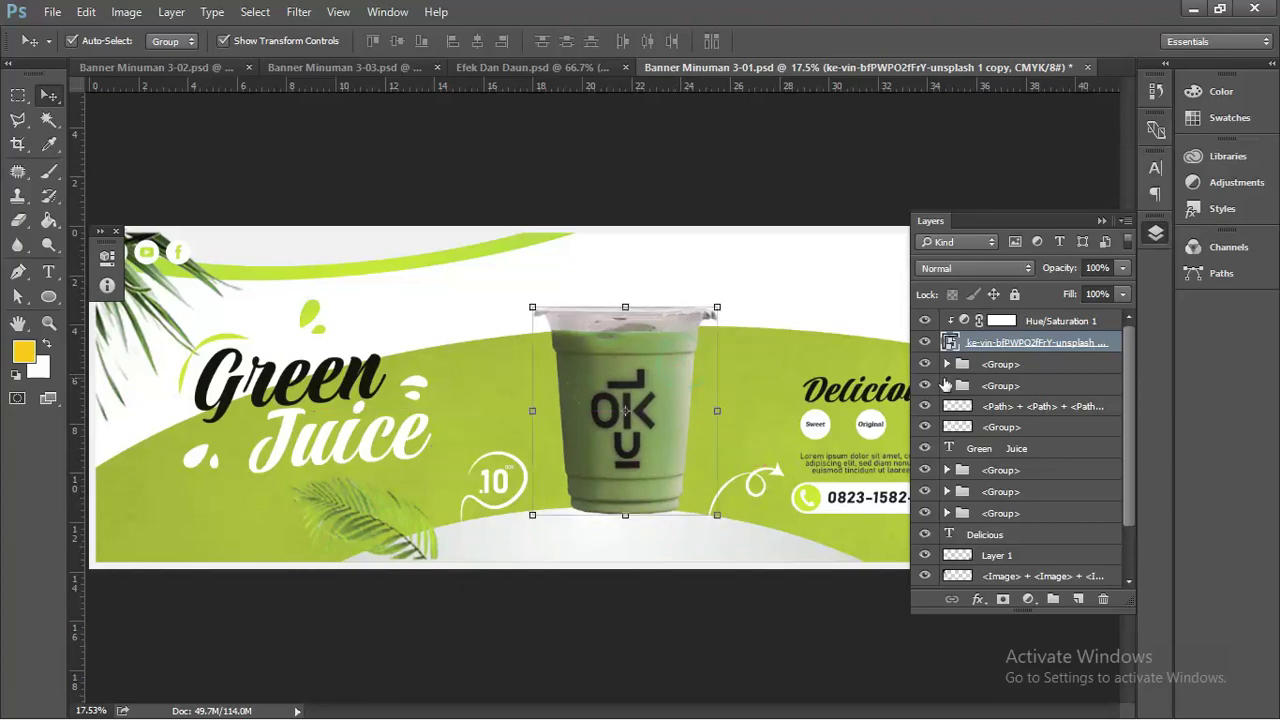
# Step: Merge the cup layer and its Hue/Saturation adjustment into a single layer
pyautogui.keyDown('shift'); pyautogui.click(1063, 325); pyautogui.keyUp('shift')
pyautogui.rightClick(1063, 325)
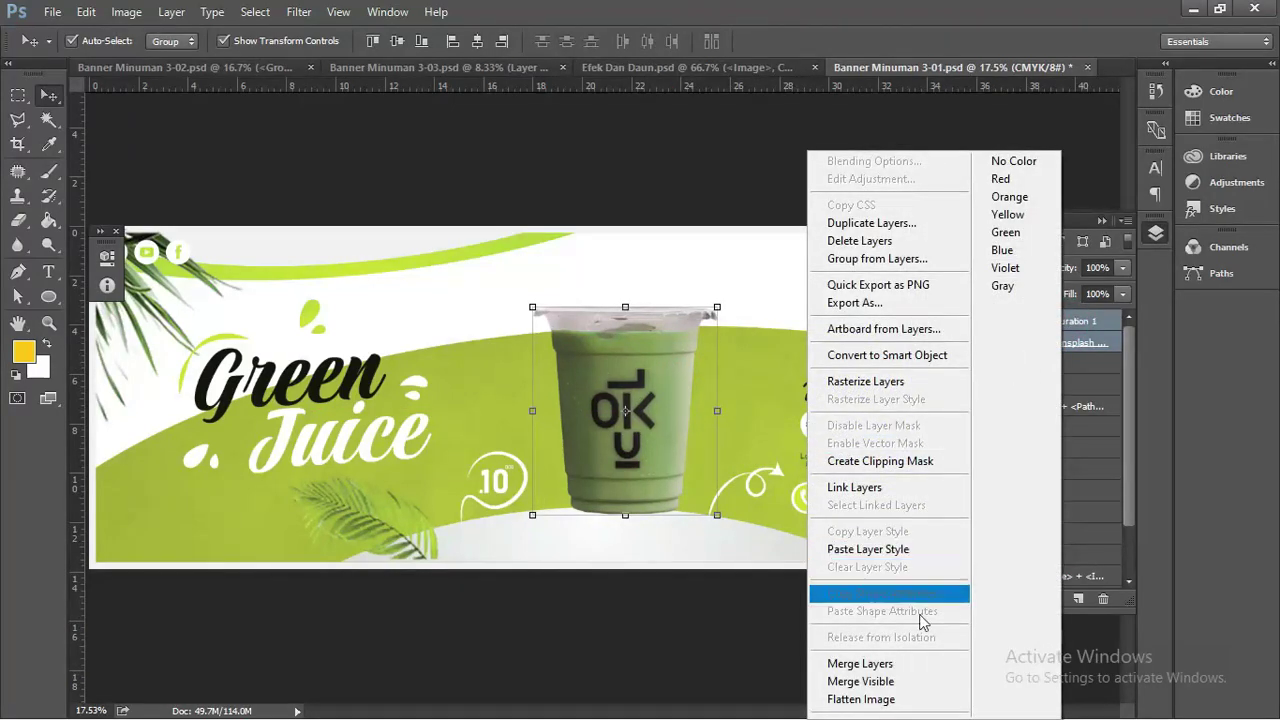
pyautogui.click(918, 665)
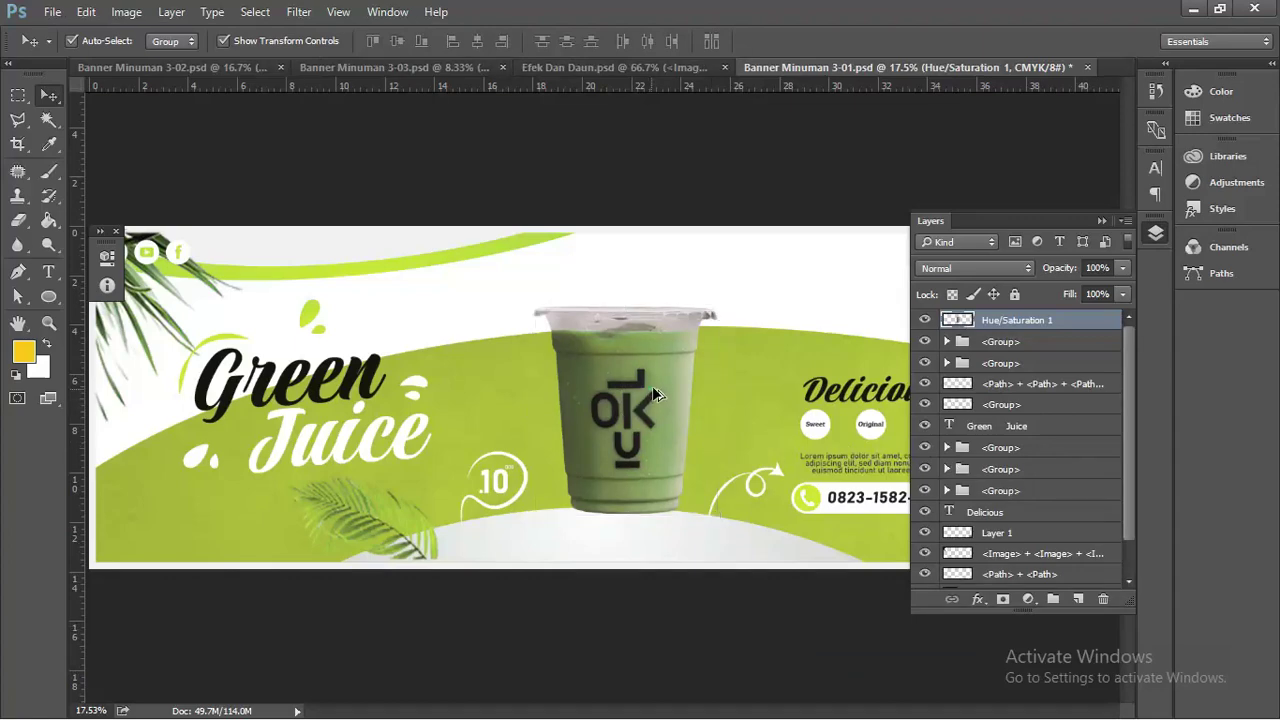
# Step: Duplicate the merged green cup, scale the copy down beside the original, and place a second small copy on its other side
pyautogui.moveTo(652, 390); pyautogui.dragTo(702, 390)
pyautogui.hotkey('ctrl', 't')
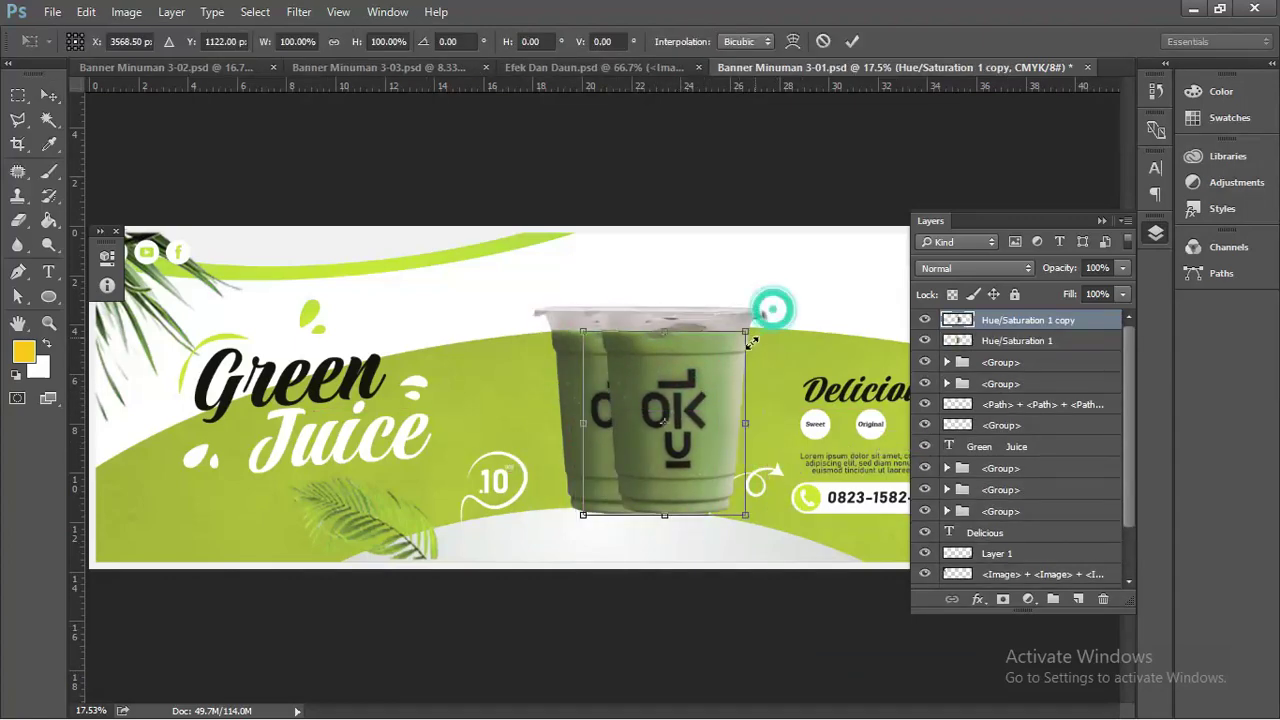
pyautogui.moveTo(752, 342); pyautogui.dragTo(740, 358)
pyautogui.press('Return')
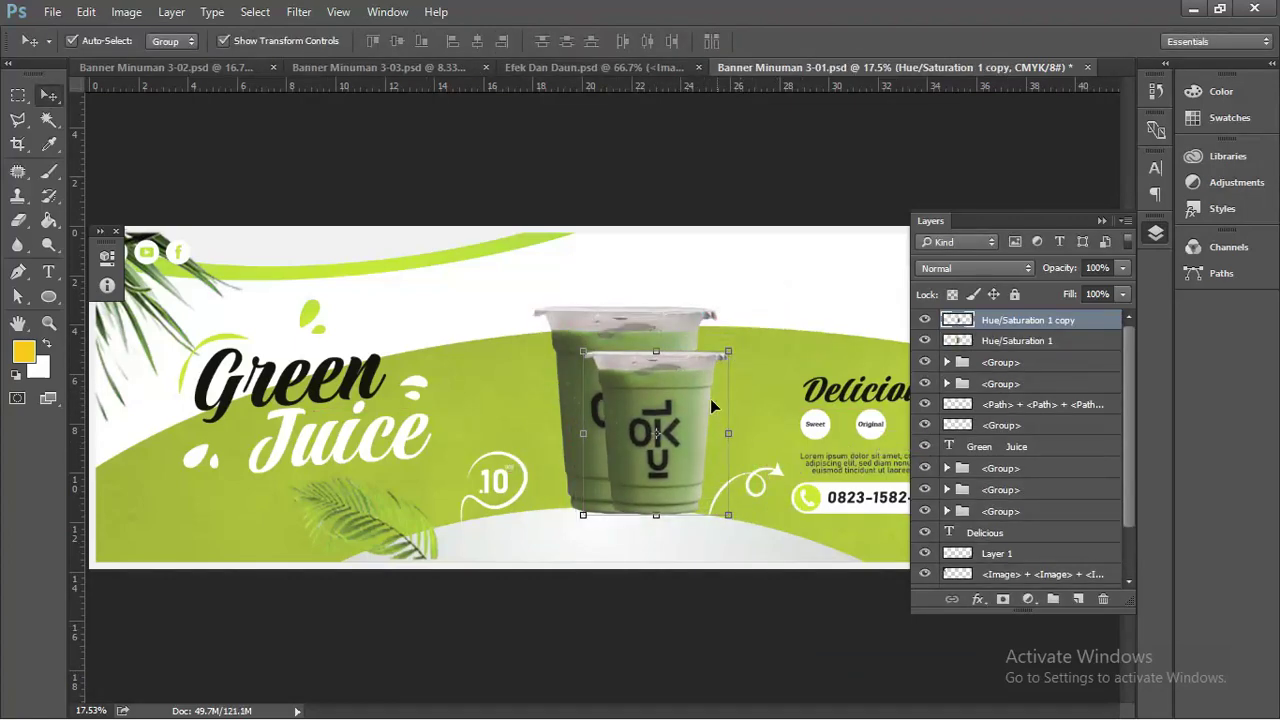
pyautogui.moveTo(650, 410); pyautogui.dragTo(557, 404)
pyautogui.hotkey('ctrl', 'j')
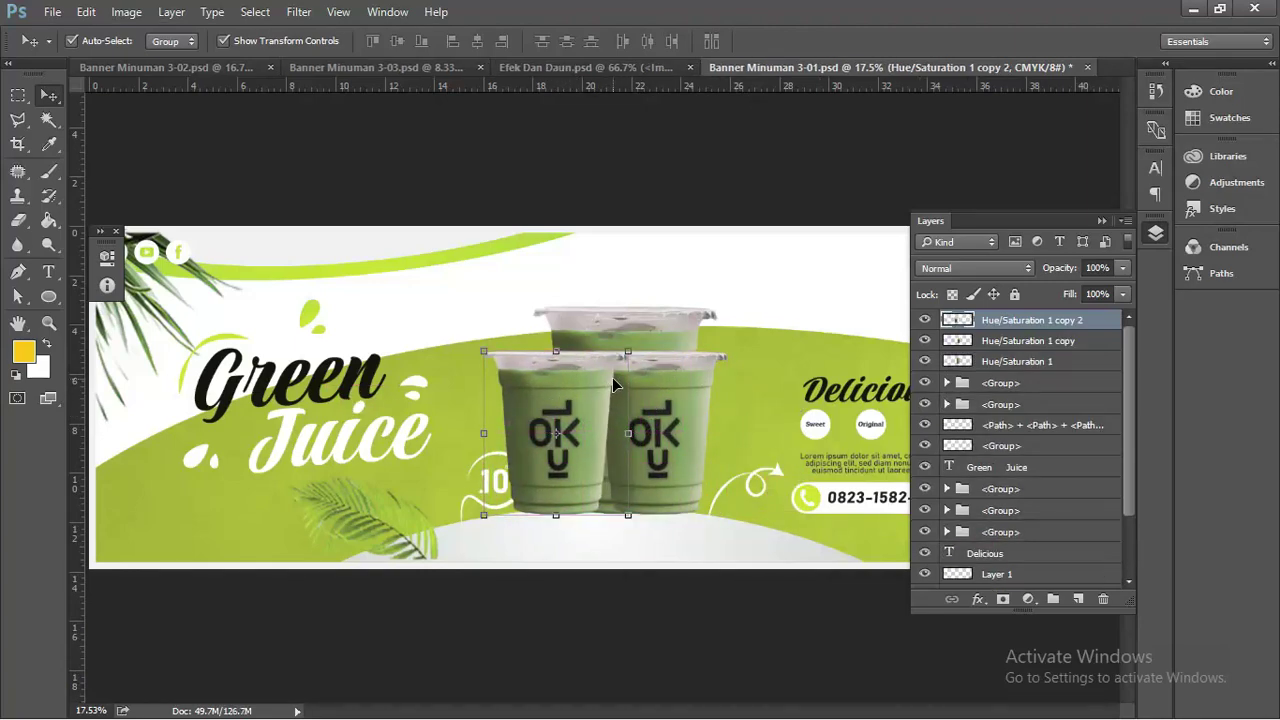
# Step: Bring the large cup in front of the two small ones, centre it between them and lower it slightly
pyautogui.click(647, 320)
pyautogui.hotkey('ctrl', 'shift', ']')
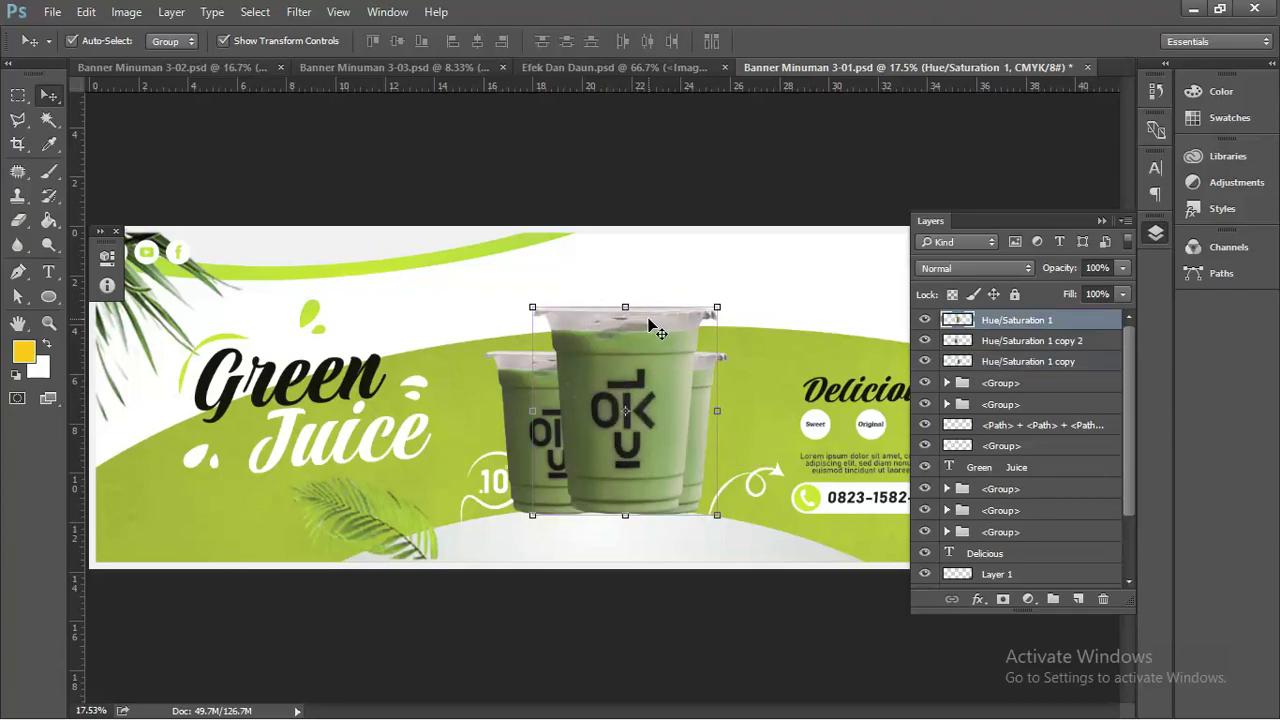
pyautogui.moveTo(648, 322); pyautogui.dragTo(637, 320)
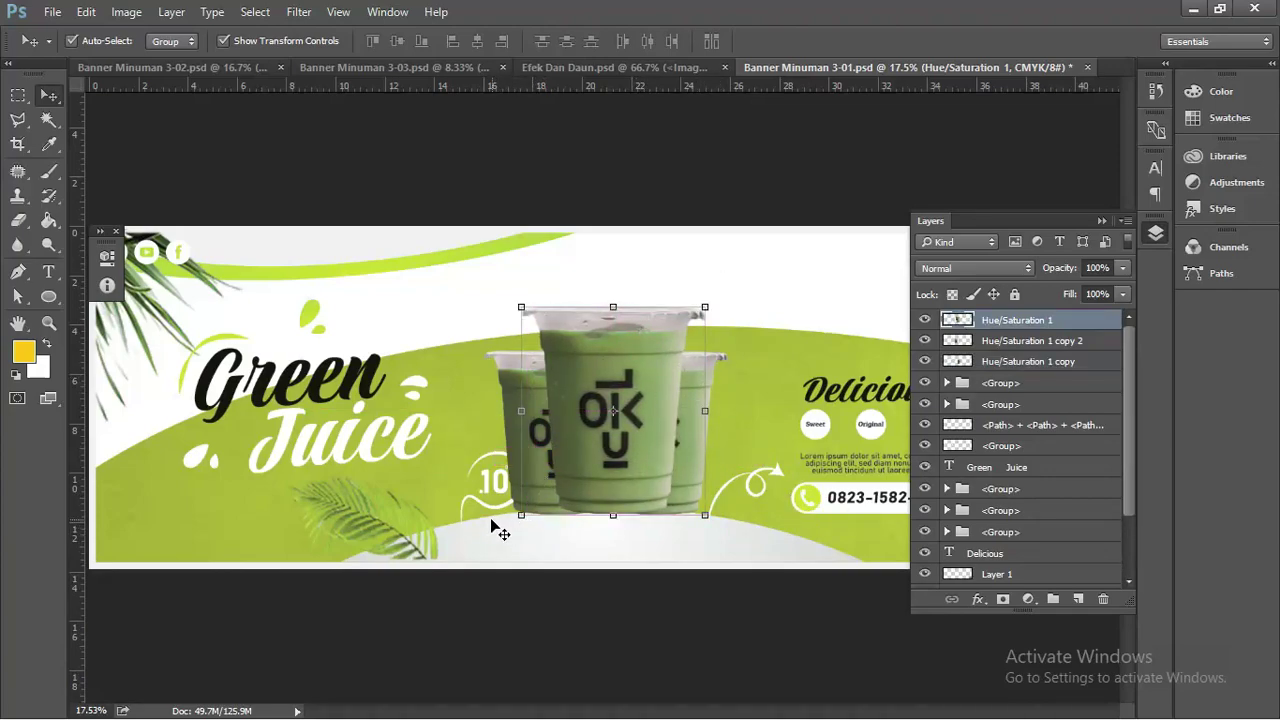
pyautogui.moveTo(612, 413); pyautogui.dragTo(608, 430)
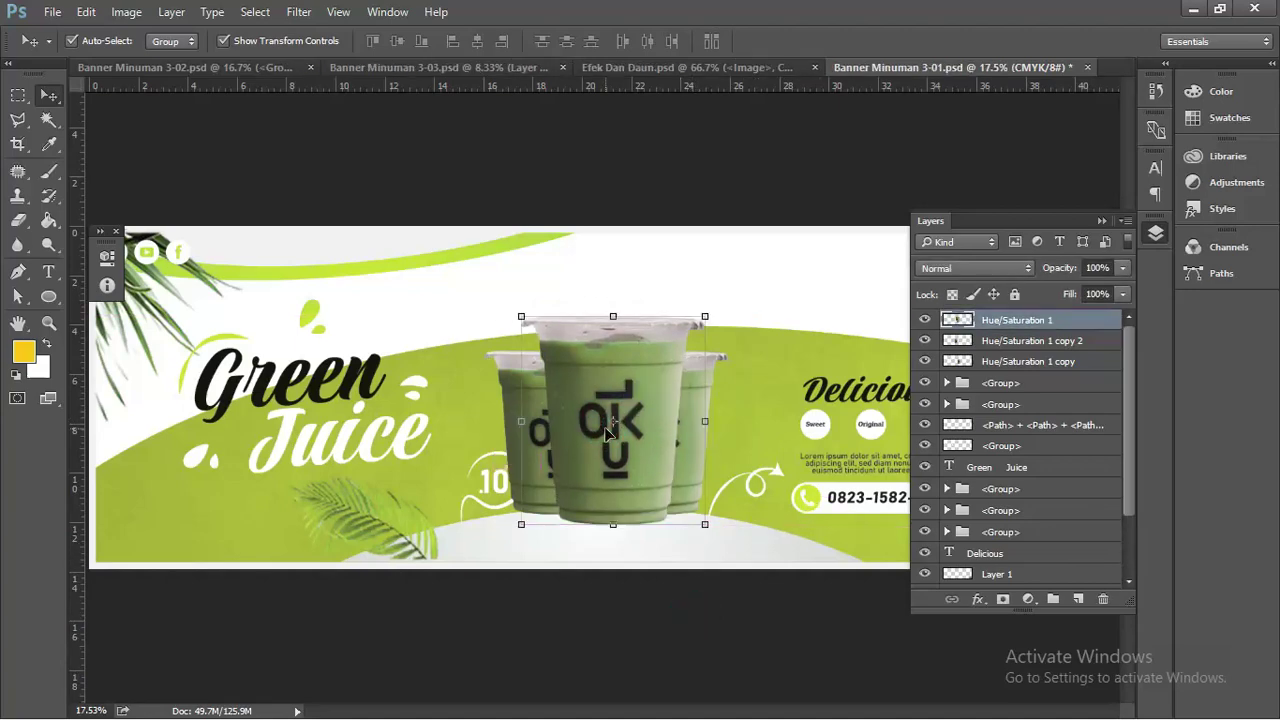
# Step: Bring the circled ".10" price badge group in front of all the cups
pyautogui.click(480, 528)
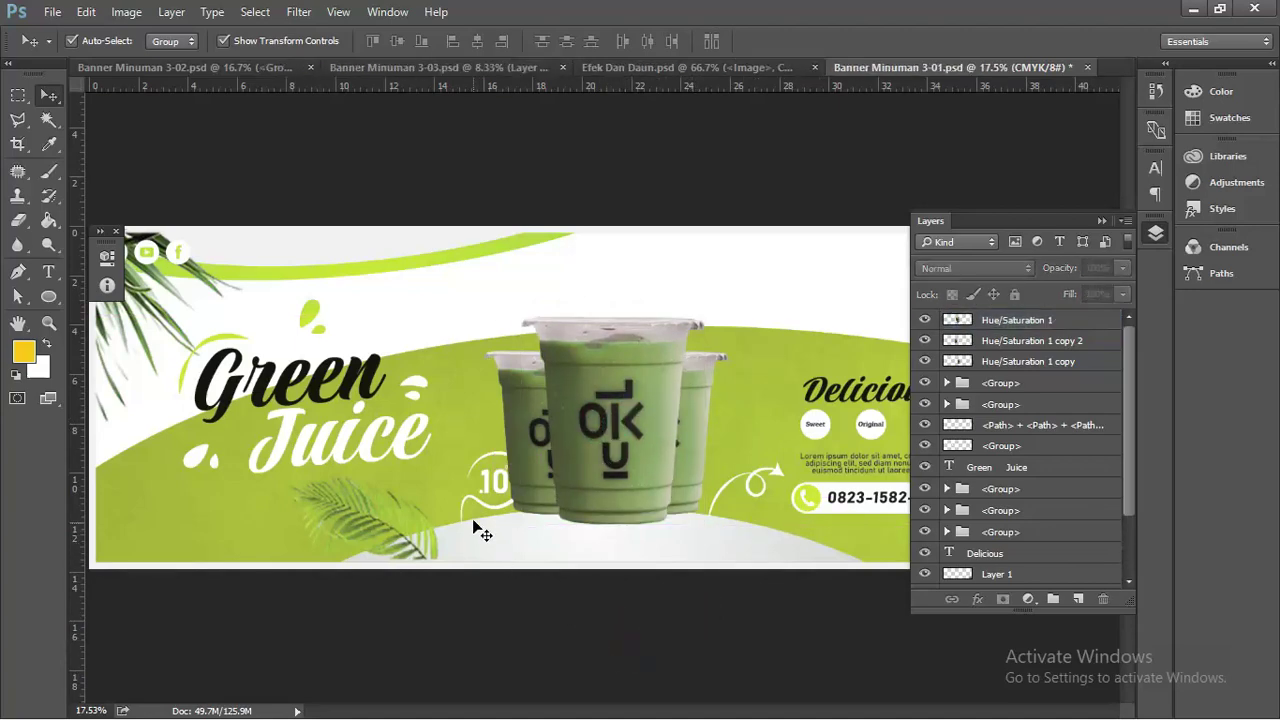
pyautogui.click(480, 518)
pyautogui.click(486, 515)
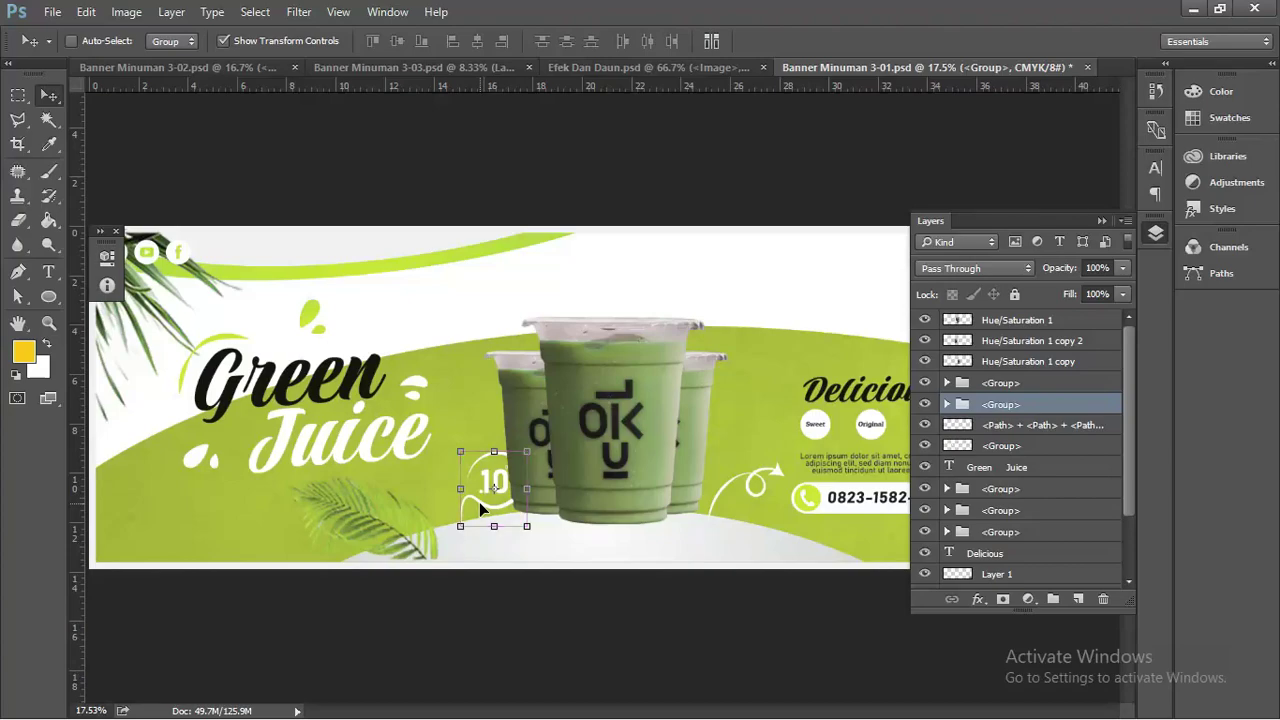
pyautogui.hotkey('ctrl', 'shift', ']')
pyautogui.click(597, 586)
pyautogui.scroll(-3, 590, 586)
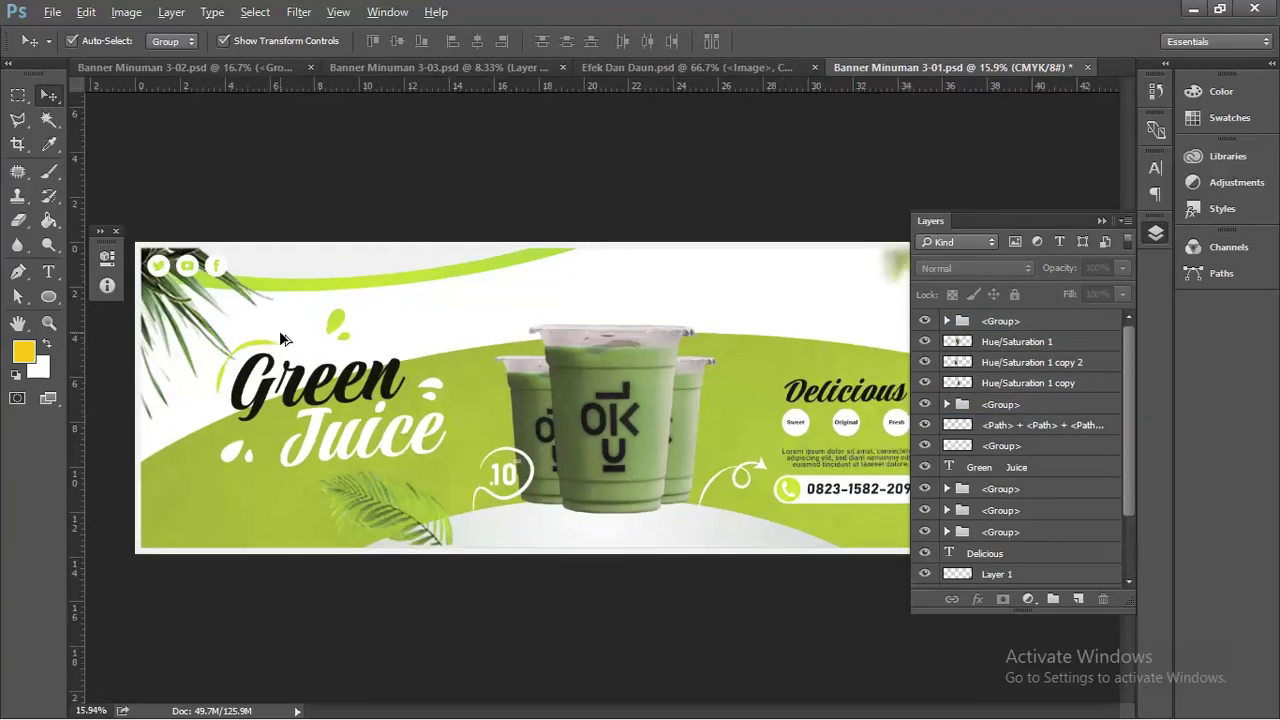
pyautogui.press('alt')
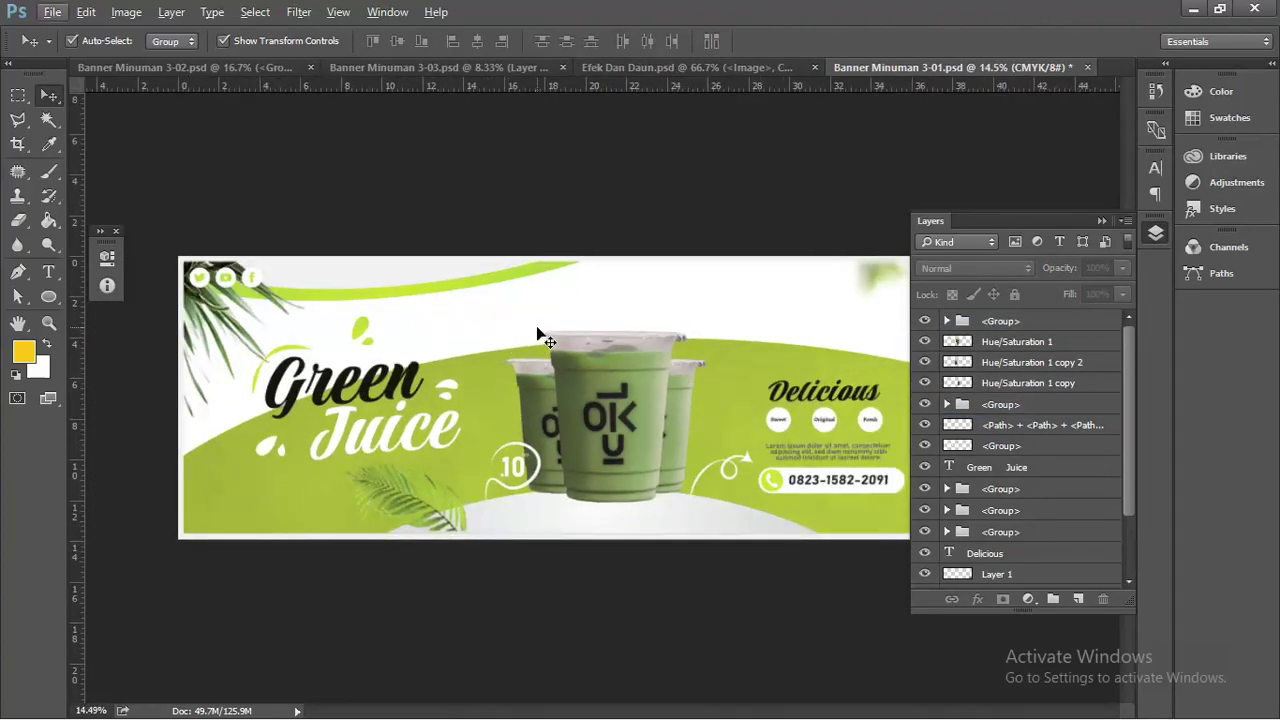
pyautogui.click(1101, 219)
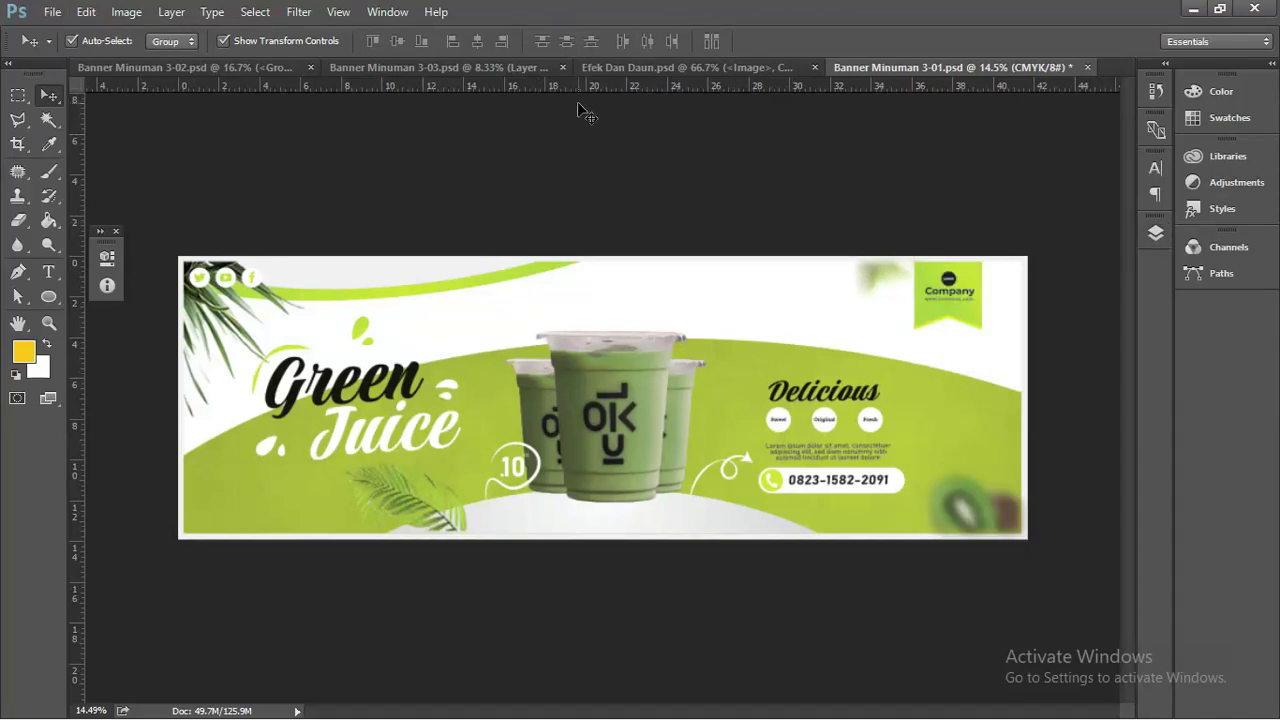
# Step: Switch to the Banner Minuman 3 CDR document in CorelDRAW and look over the green banner
pyautogui.click(625, 398)
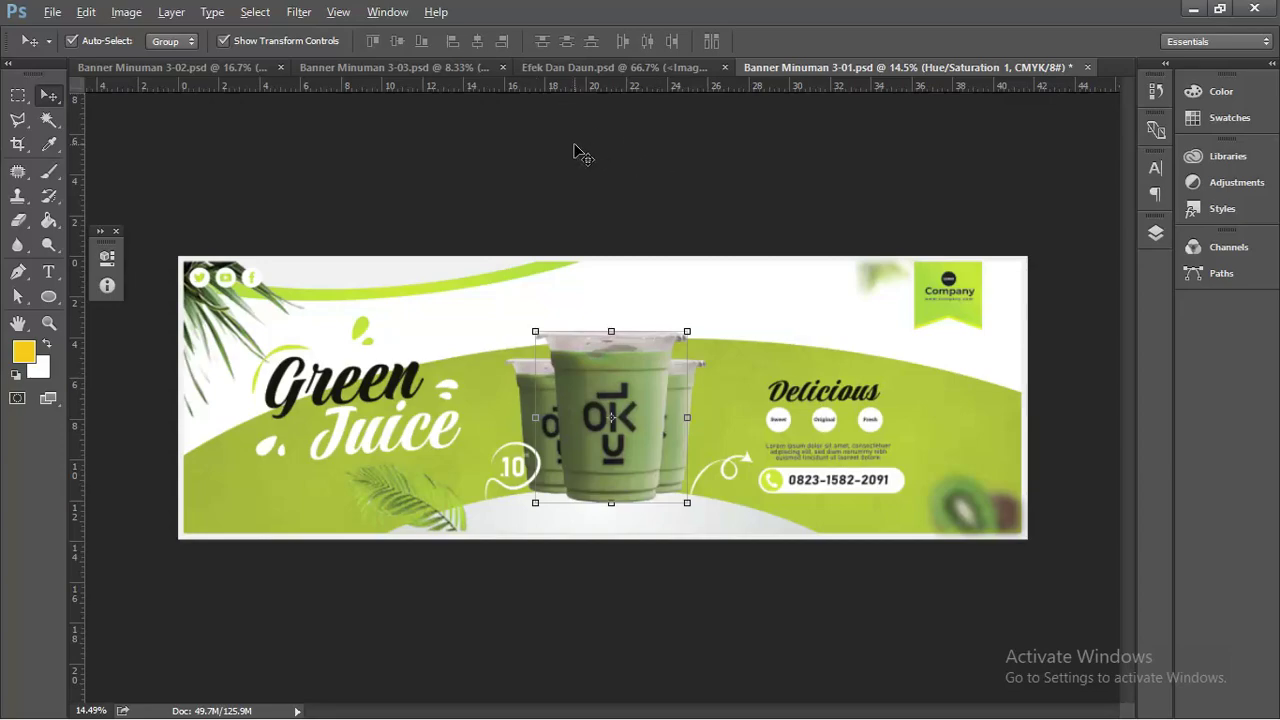
pyautogui.hotkey('alt', 'Tab')
pyautogui.press('Tab')
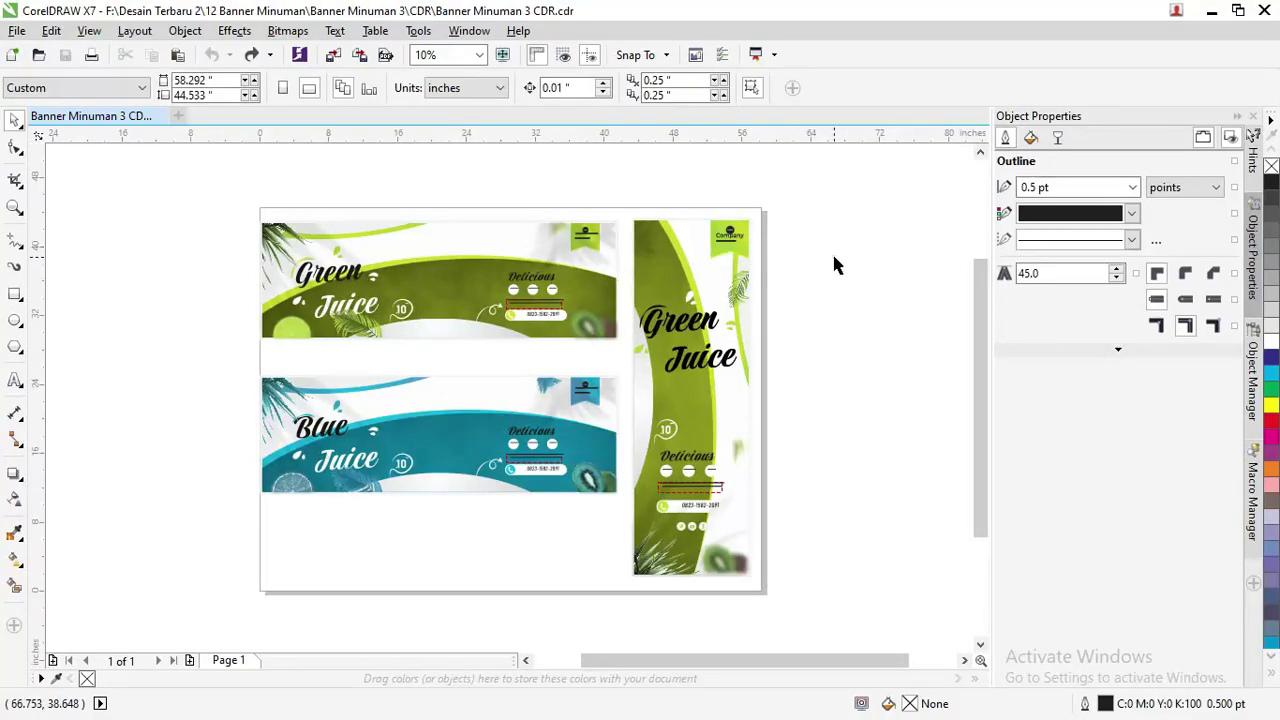
pyautogui.scroll(4, 507, 298)
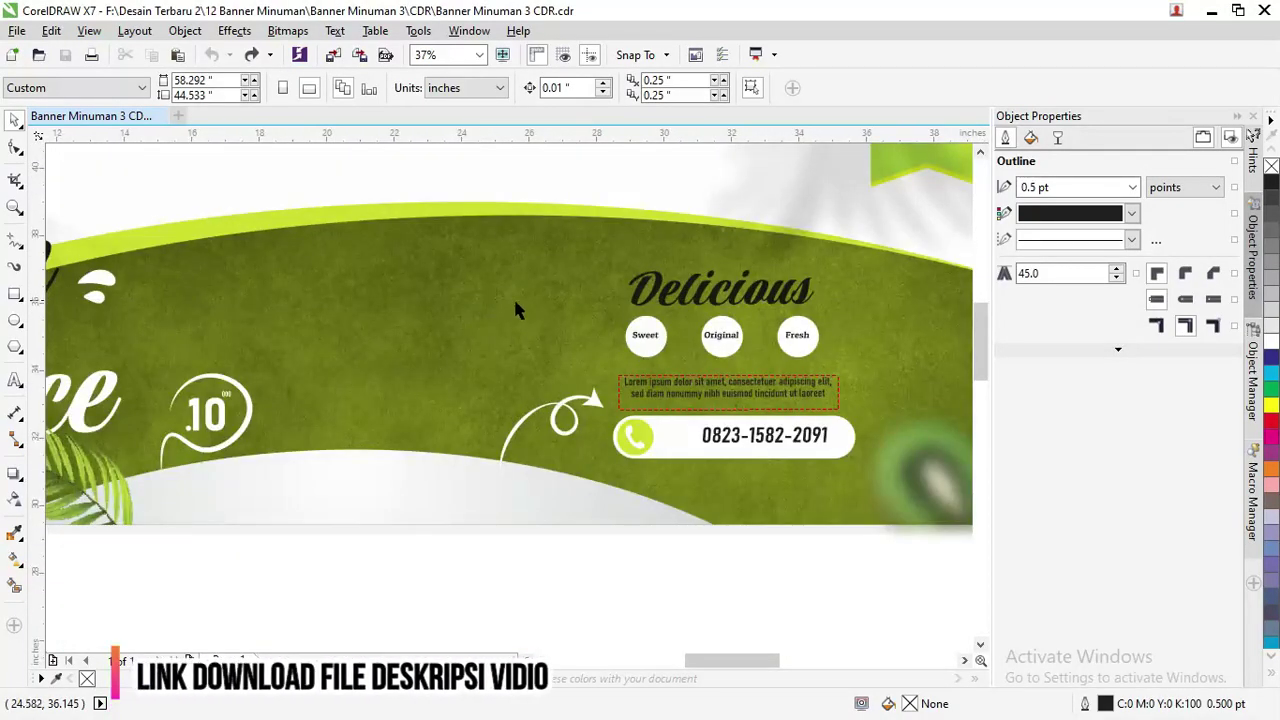
pyautogui.scroll(-3, 514, 306)
pyautogui.scroll(-2, 593, 307)
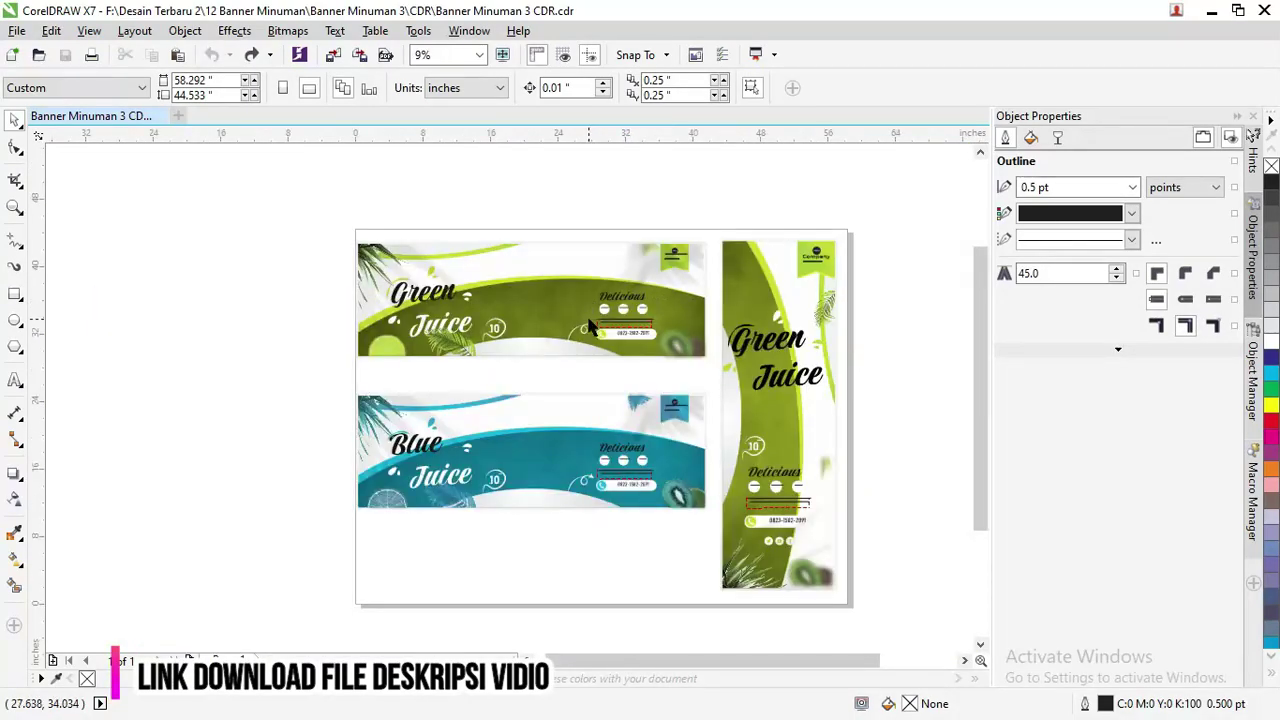
# Step: Ungroup the combined group holding the three banners
pyautogui.click(682, 352)
pyautogui.rightClick(683, 351)
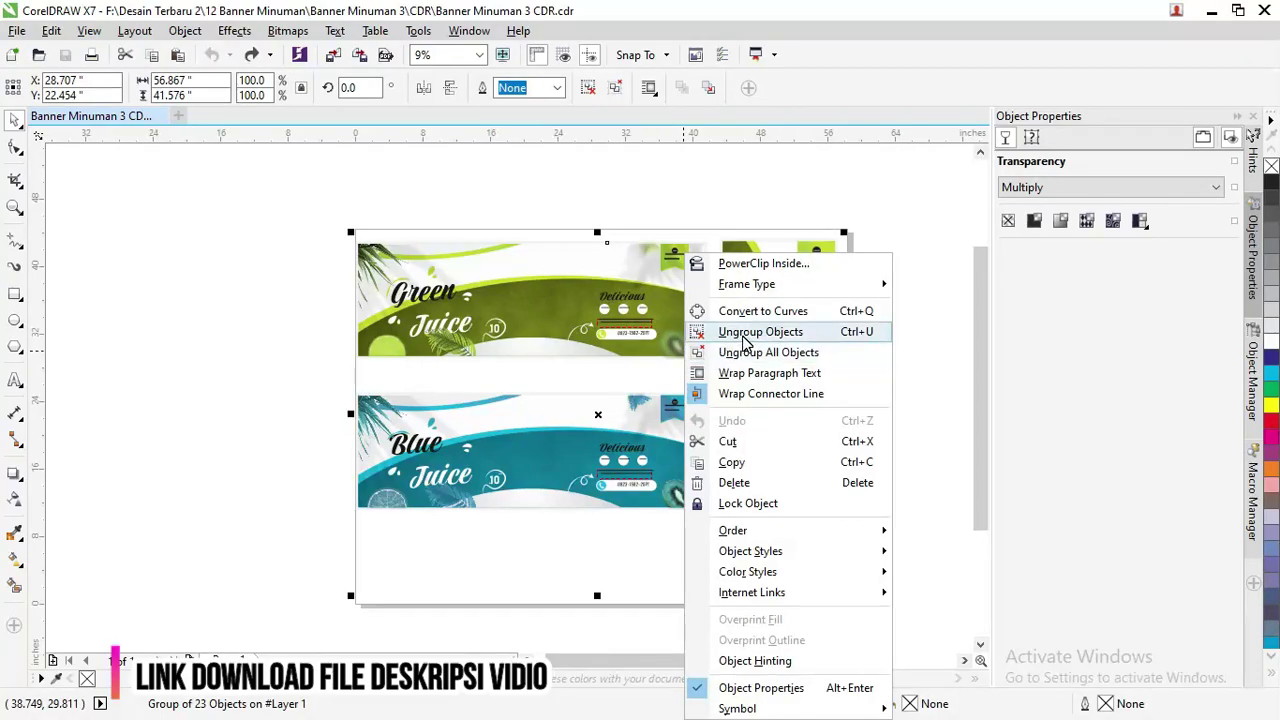
pyautogui.click(745, 333)
pyautogui.click(646, 178)
# Step: Select the blurred kiwi on the green banner and undo the last change
pyautogui.click(684, 350)
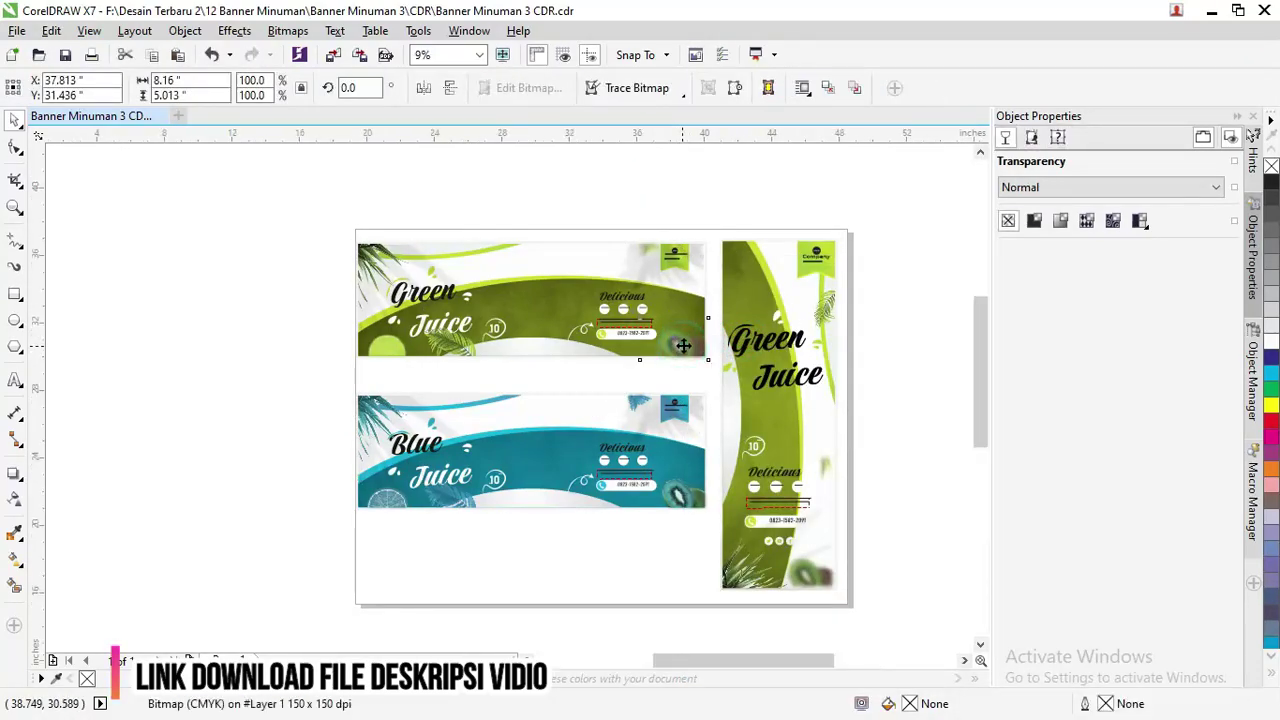
pyautogui.scroll(2, 682, 340)
pyautogui.hotkey('ctrl', 'z')
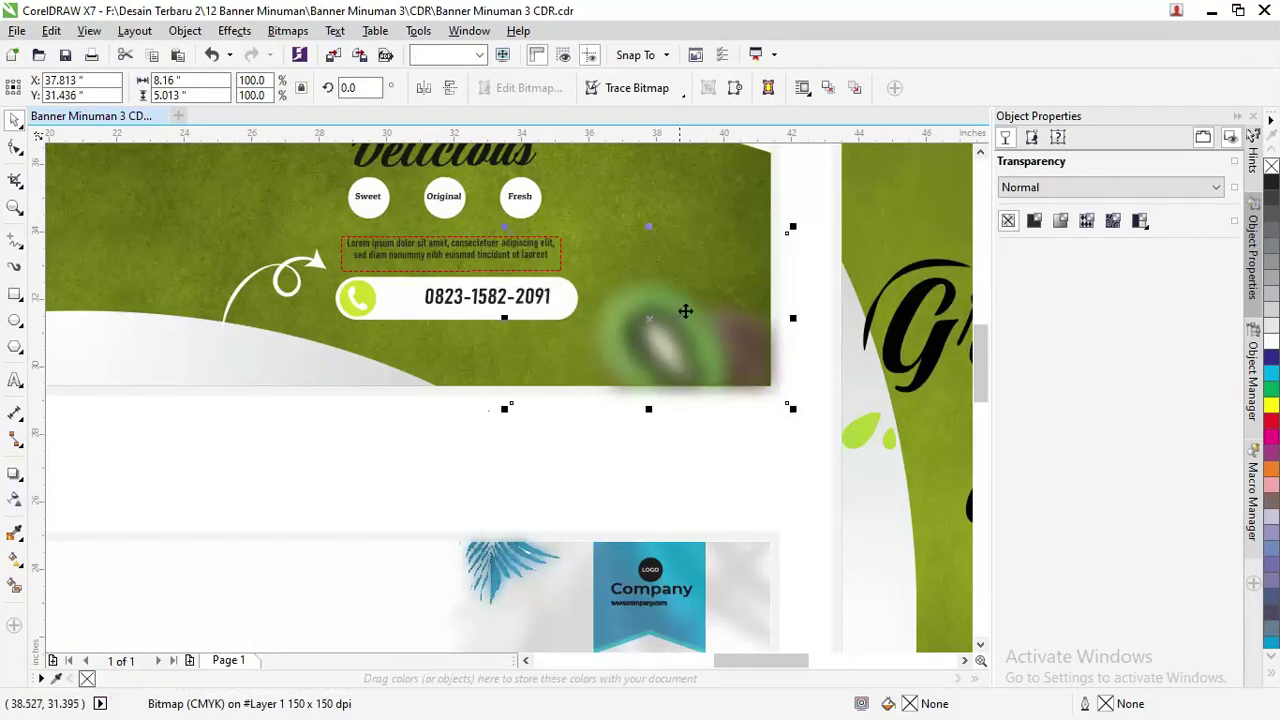
pyautogui.scroll(-4, 720, 291)
pyautogui.click(522, 258)
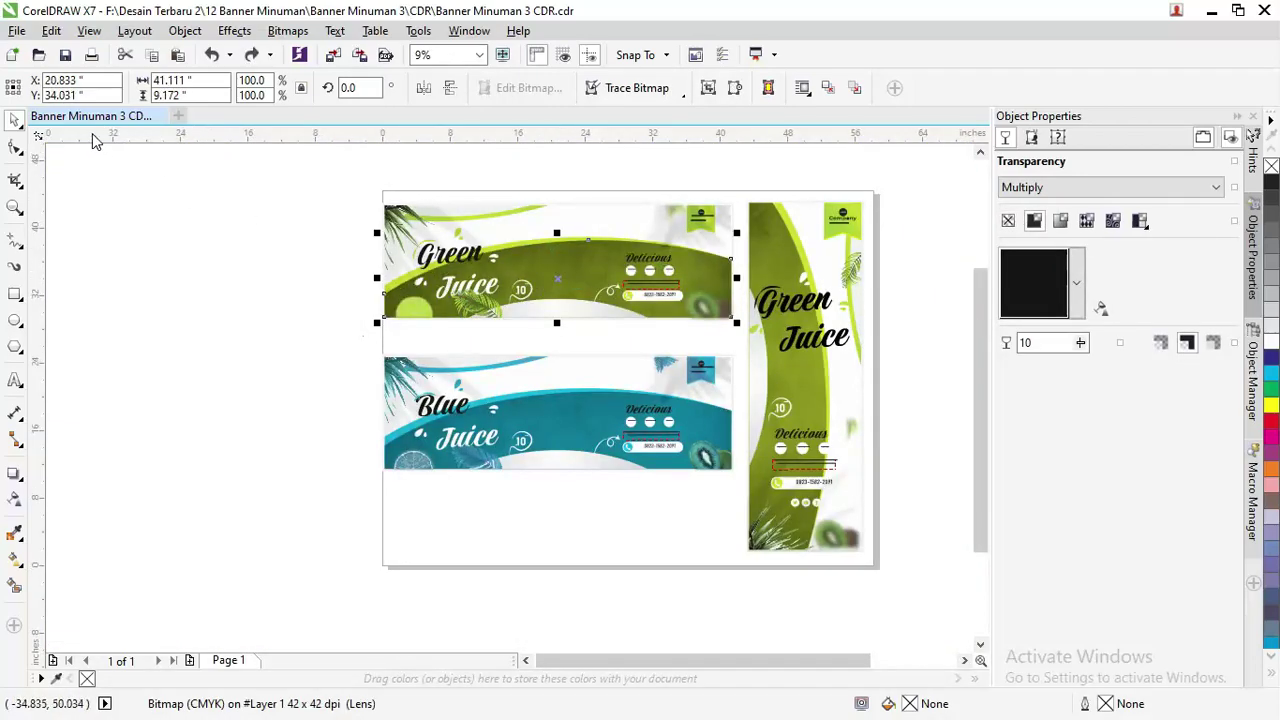
# Step: Move the leaf shadow bitmap off the green banner, out beyond the page's edge beside the title
pyautogui.click(438, 266)
pyautogui.scroll(2, 440, 268)
pyautogui.click(487, 248)
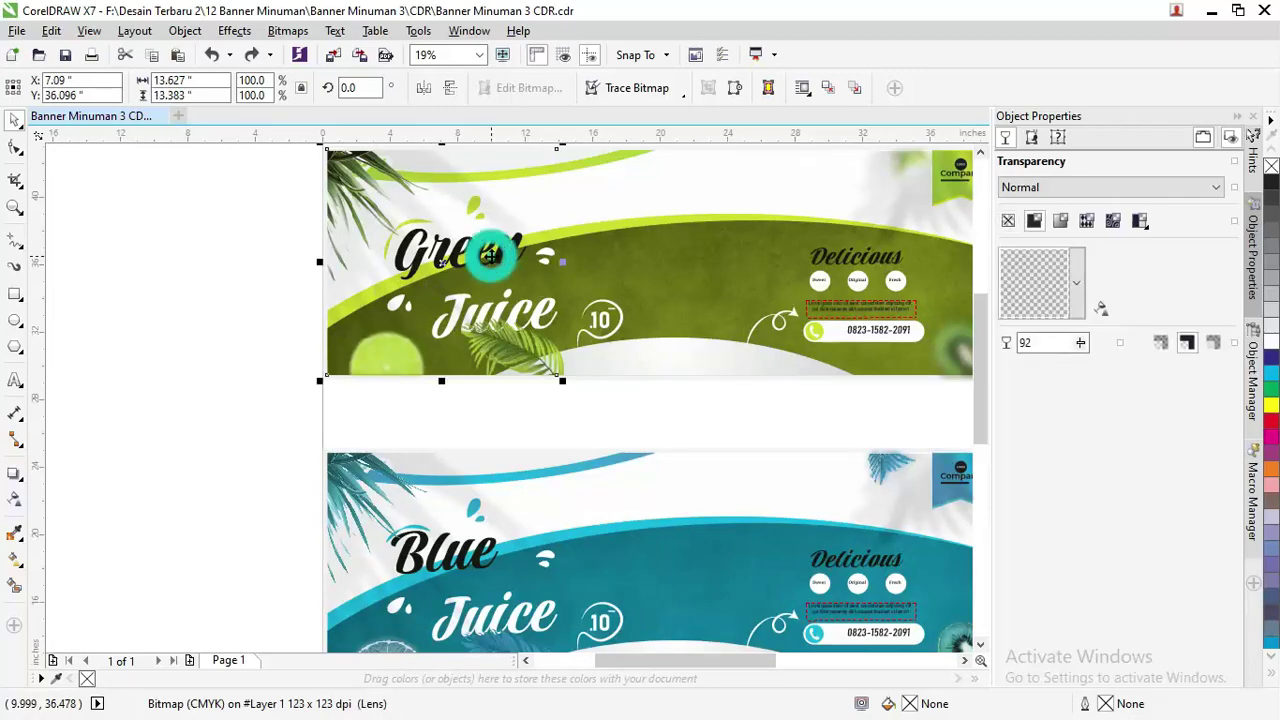
pyautogui.rightClick(491, 256)
pyautogui.click(482, 250)
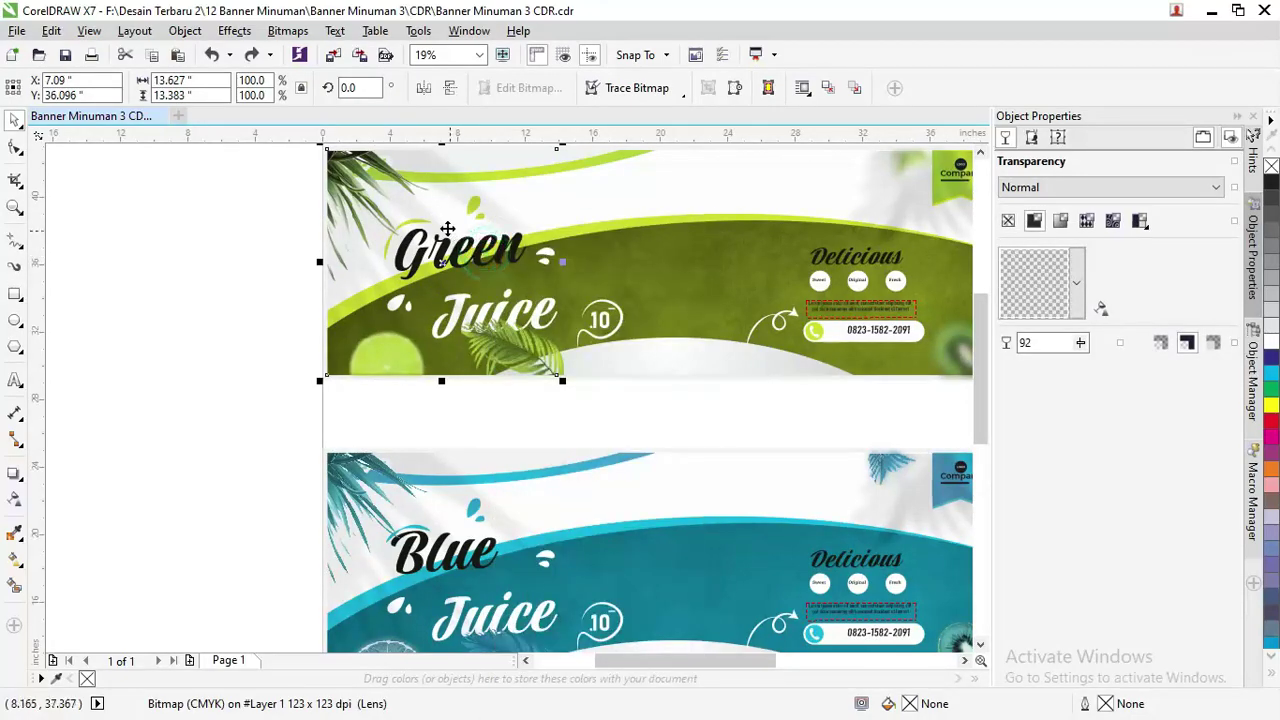
pyautogui.moveTo(451, 194); pyautogui.dragTo(180, 194)
# Step: Ungroup all objects in the groups containing the Green Juice title and its splash shapes
pyautogui.click(463, 255)
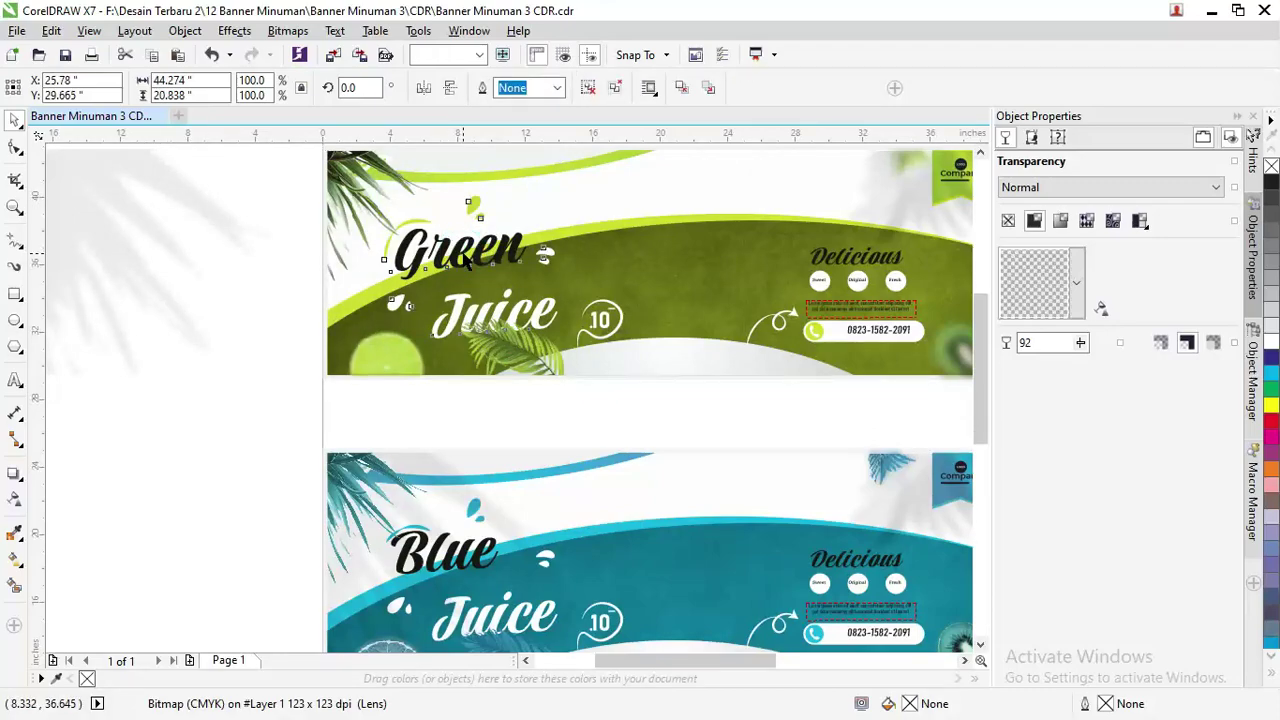
pyautogui.scroll(2, 463, 255)
pyautogui.rightClick(468, 259)
pyautogui.click(455, 258)
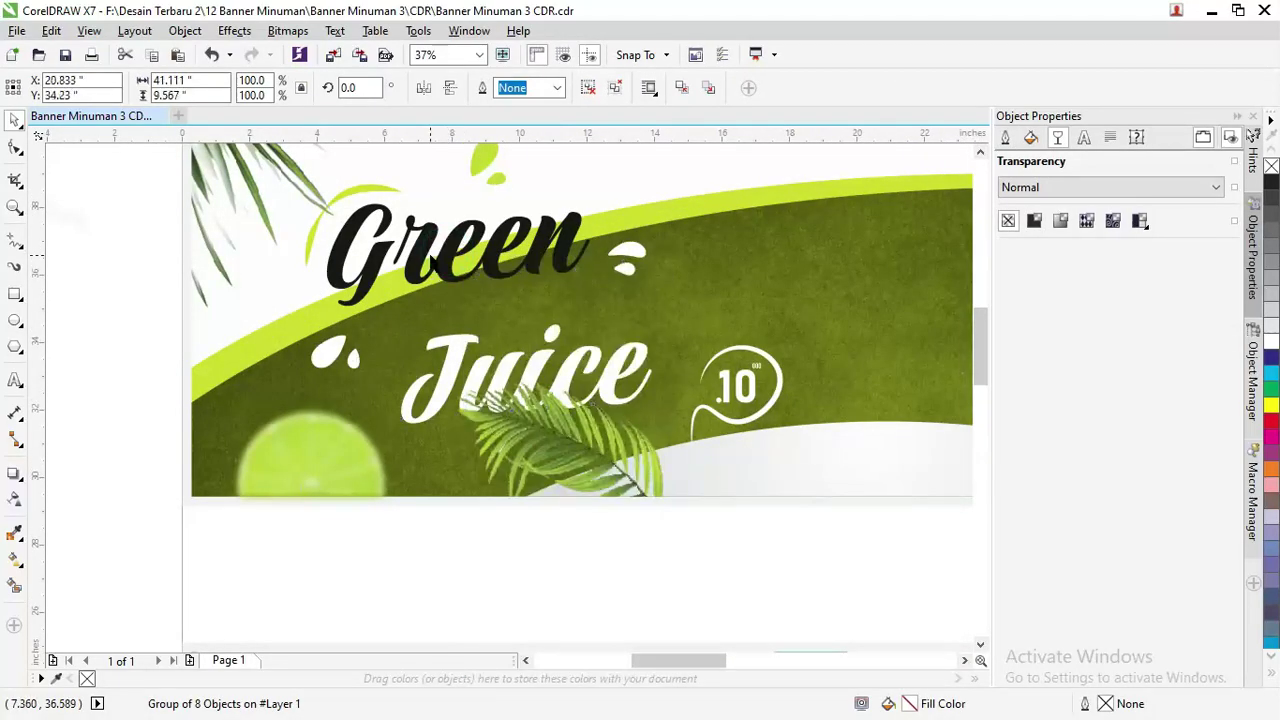
pyautogui.rightClick(443, 257)
pyautogui.click(525, 263)
pyautogui.press('Escape')
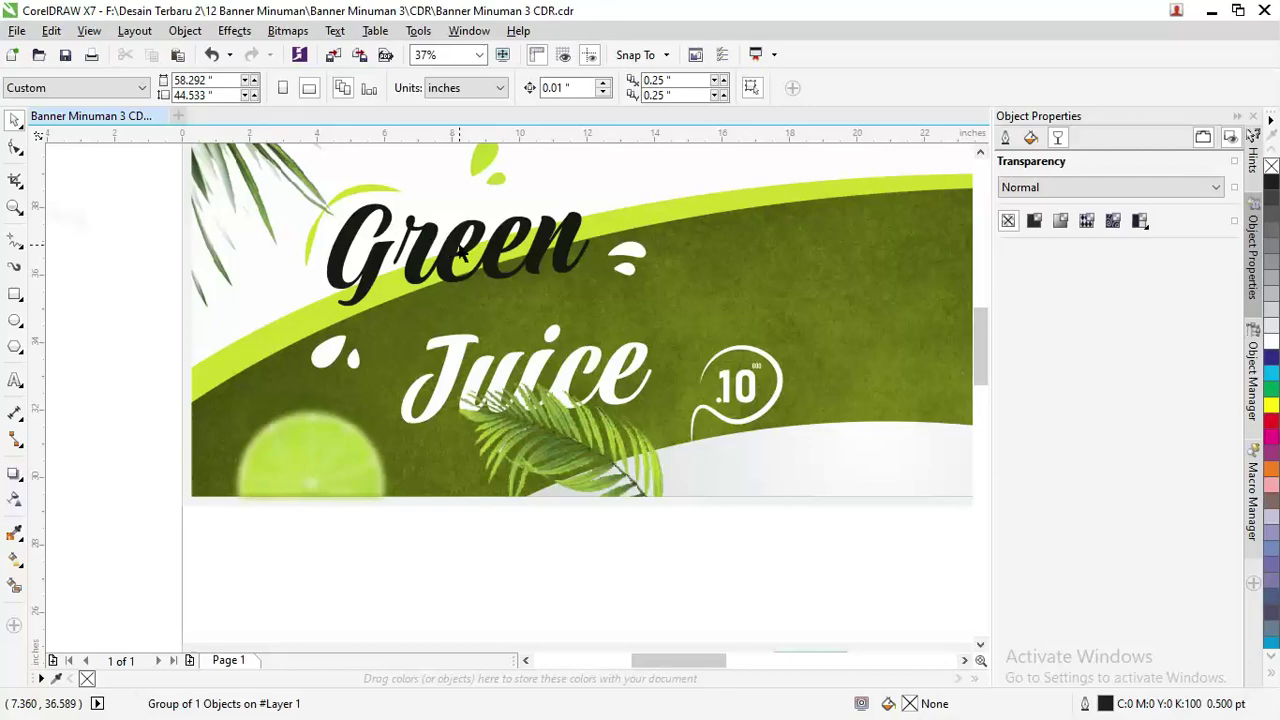
pyautogui.rightClick(461, 250)
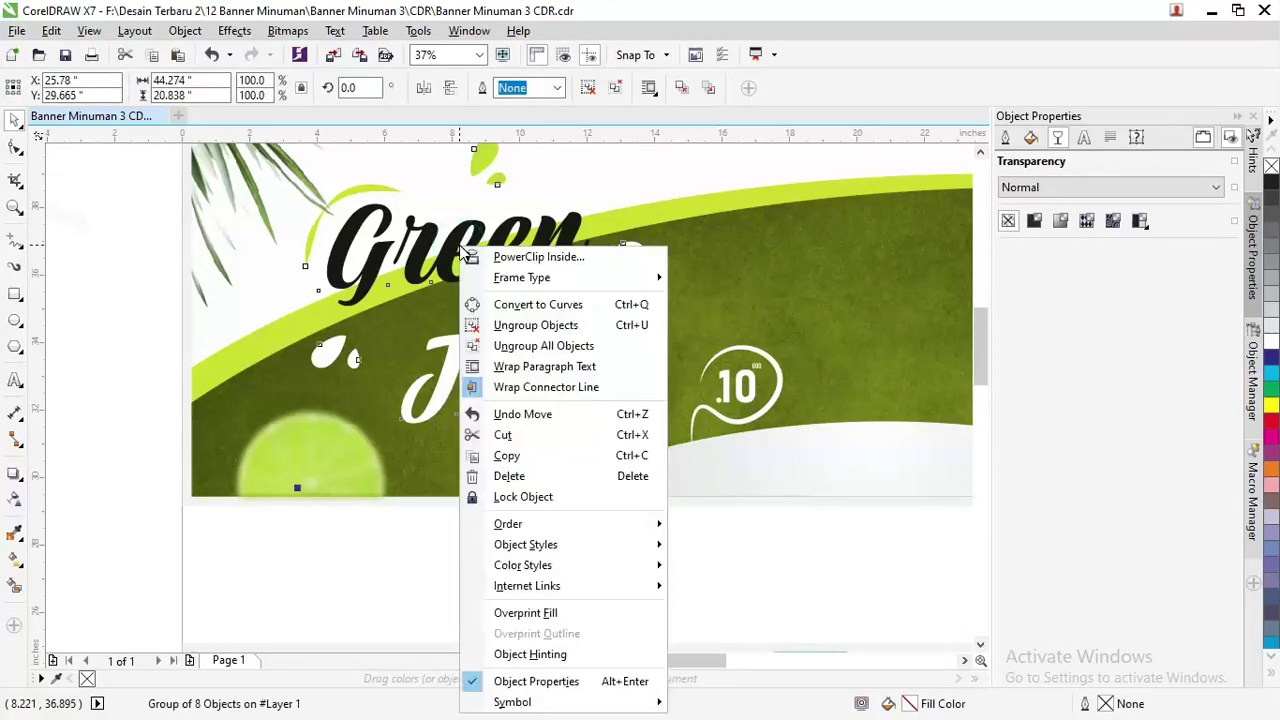
pyautogui.click(510, 346)
# Step: Check that the Green Juice title on the green banner is editable text, without changing it
pyautogui.click(480, 546)
pyautogui.doubleClick(437, 249)
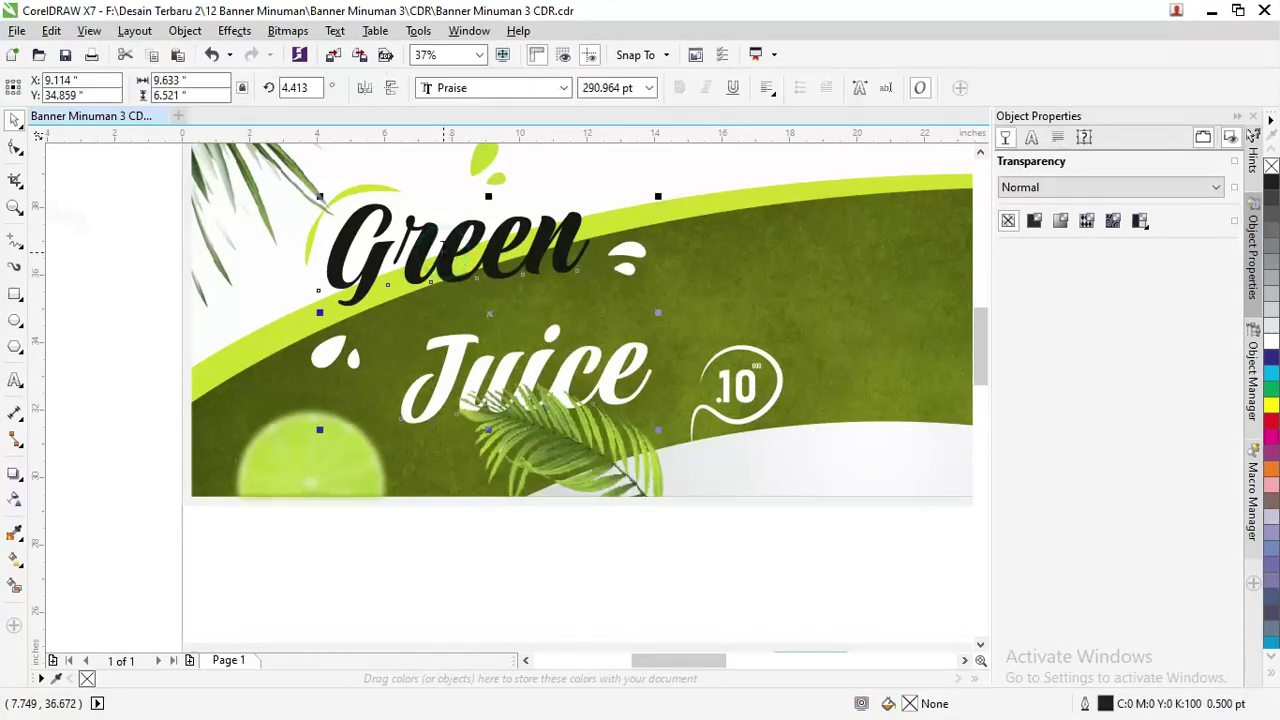
pyautogui.click(588, 237)
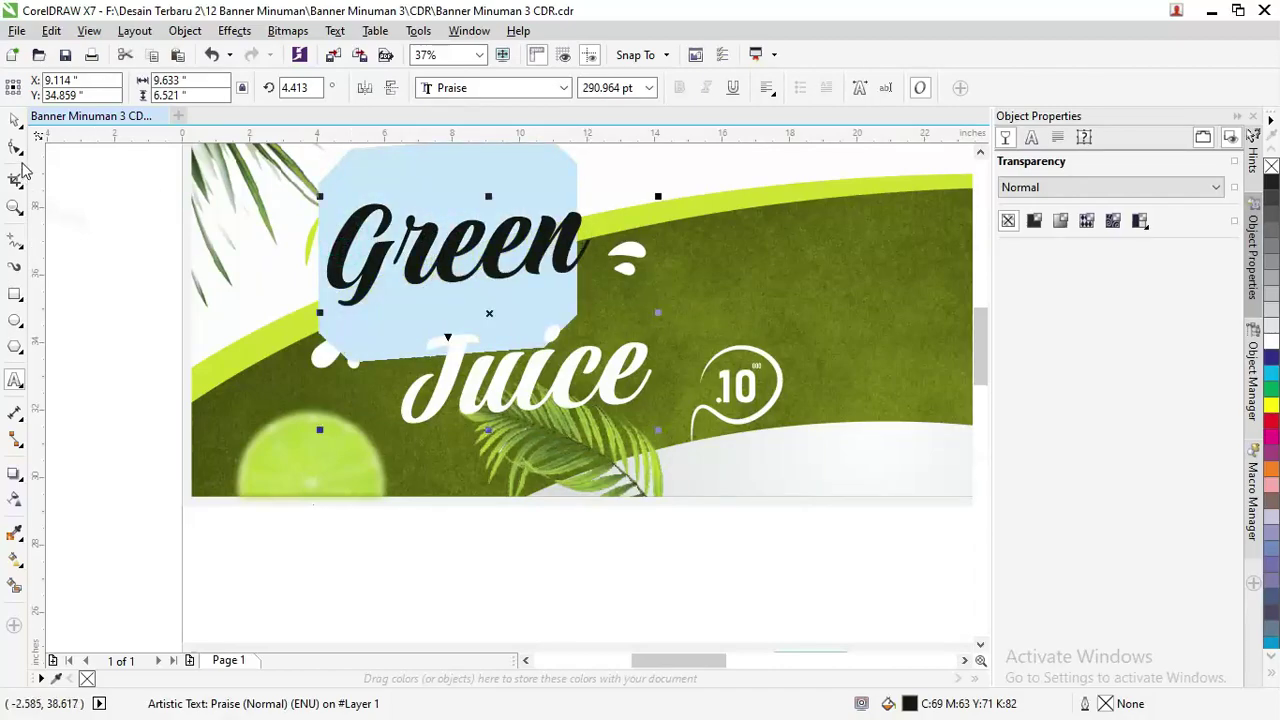
pyautogui.click(15, 120)
pyautogui.click(86, 263)
# Step: Set the Multiply transparency of the green banner's textured wave overlay to 47
pyautogui.scroll(-1, 145, 282)
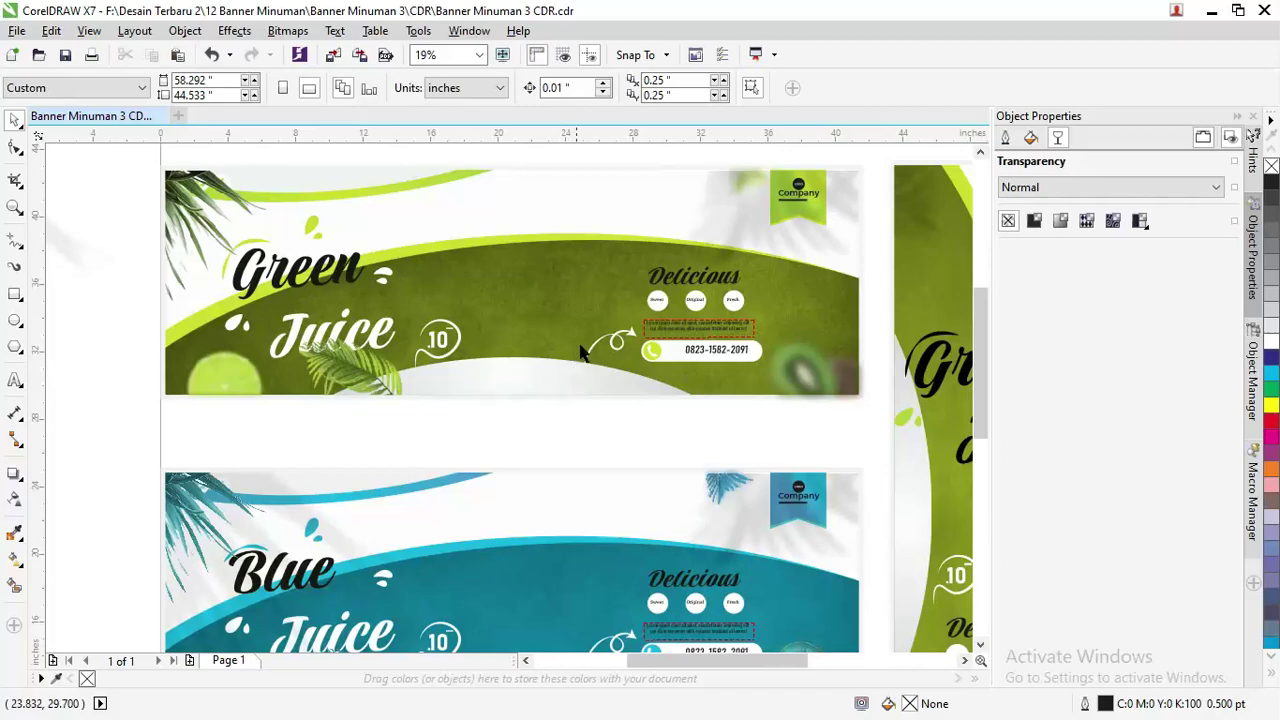
pyautogui.moveTo(983, 370); pyautogui.dragTo(983, 351)
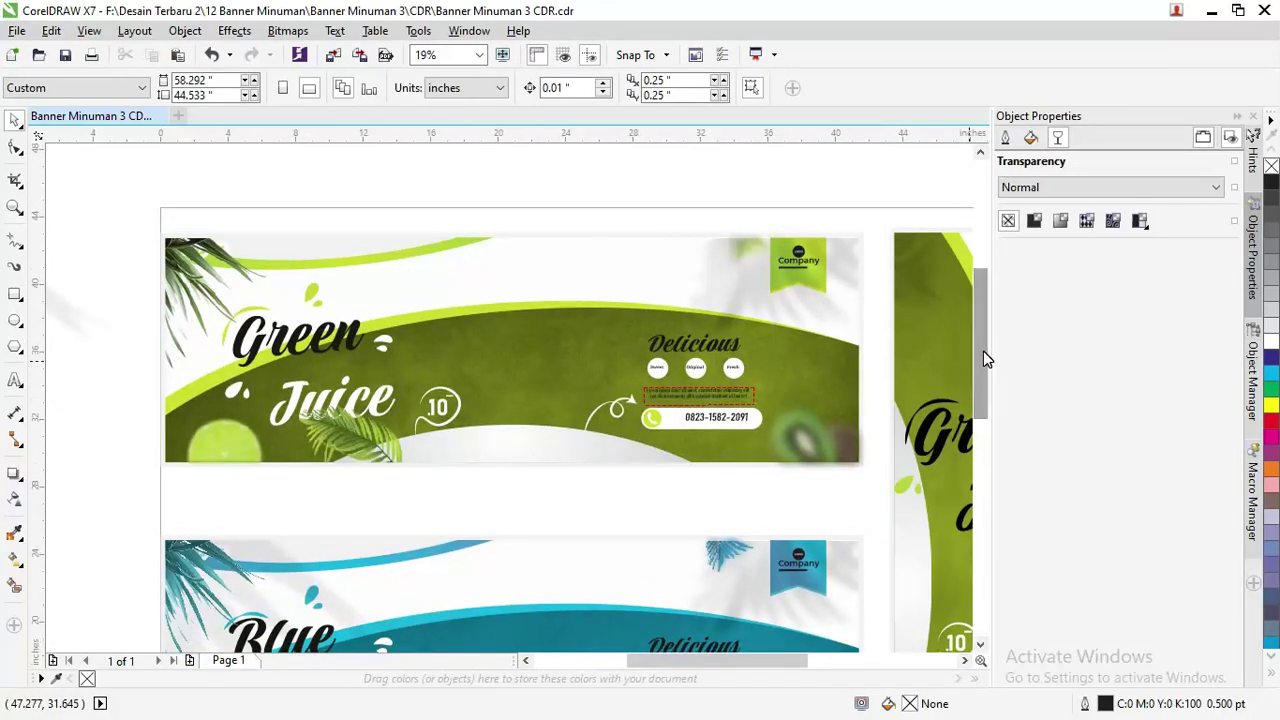
pyautogui.click(558, 337)
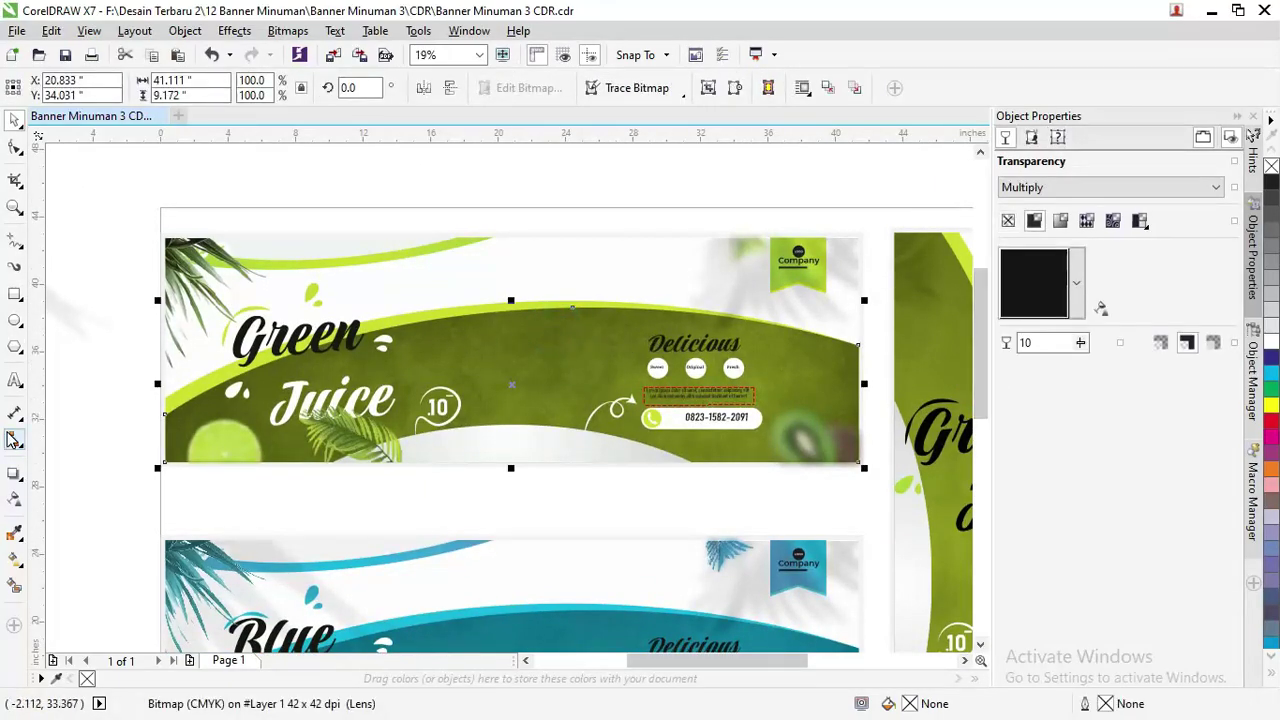
pyautogui.click(15, 497)
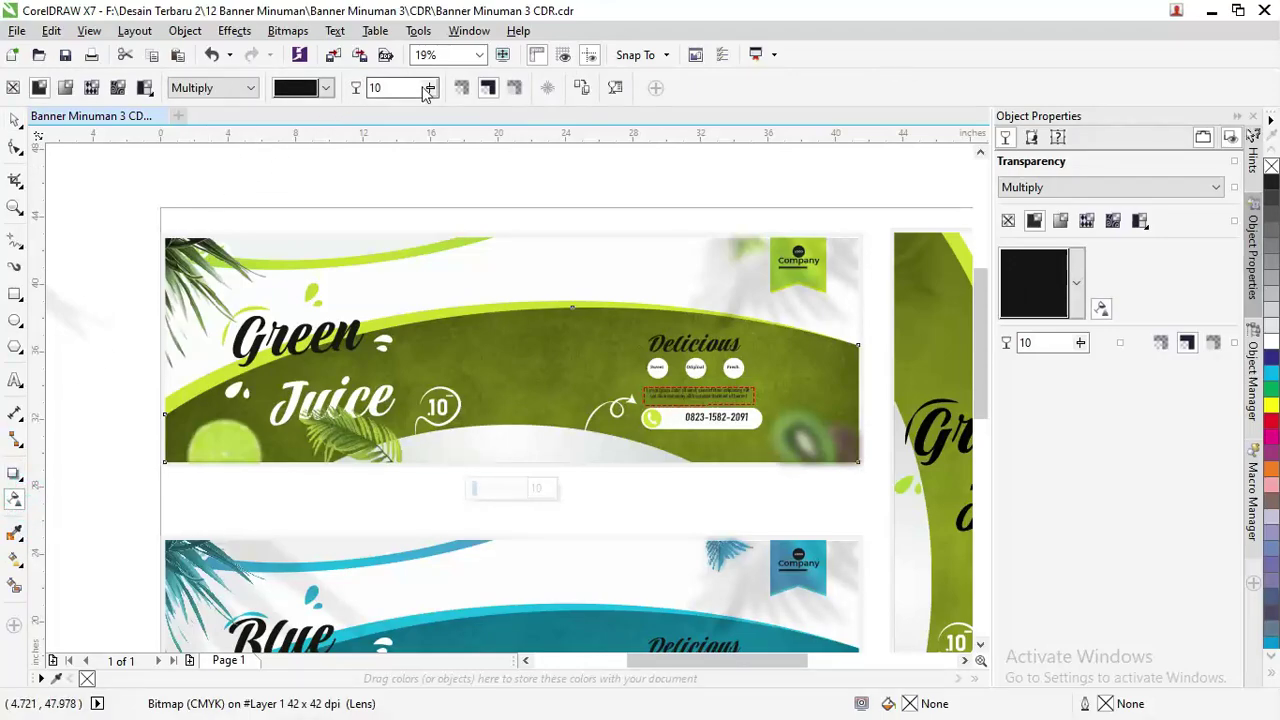
pyautogui.click(428, 89)
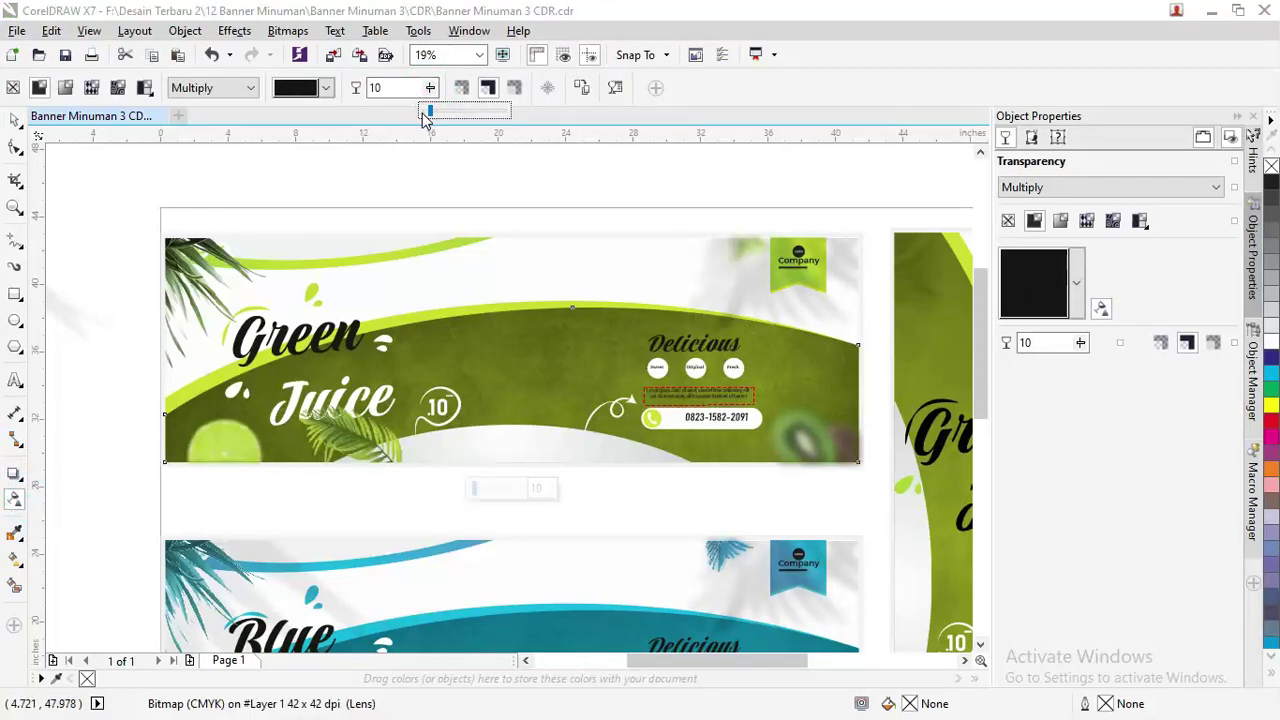
pyautogui.moveTo(443, 119); pyautogui.dragTo(436, 113)
pyautogui.click(428, 89)
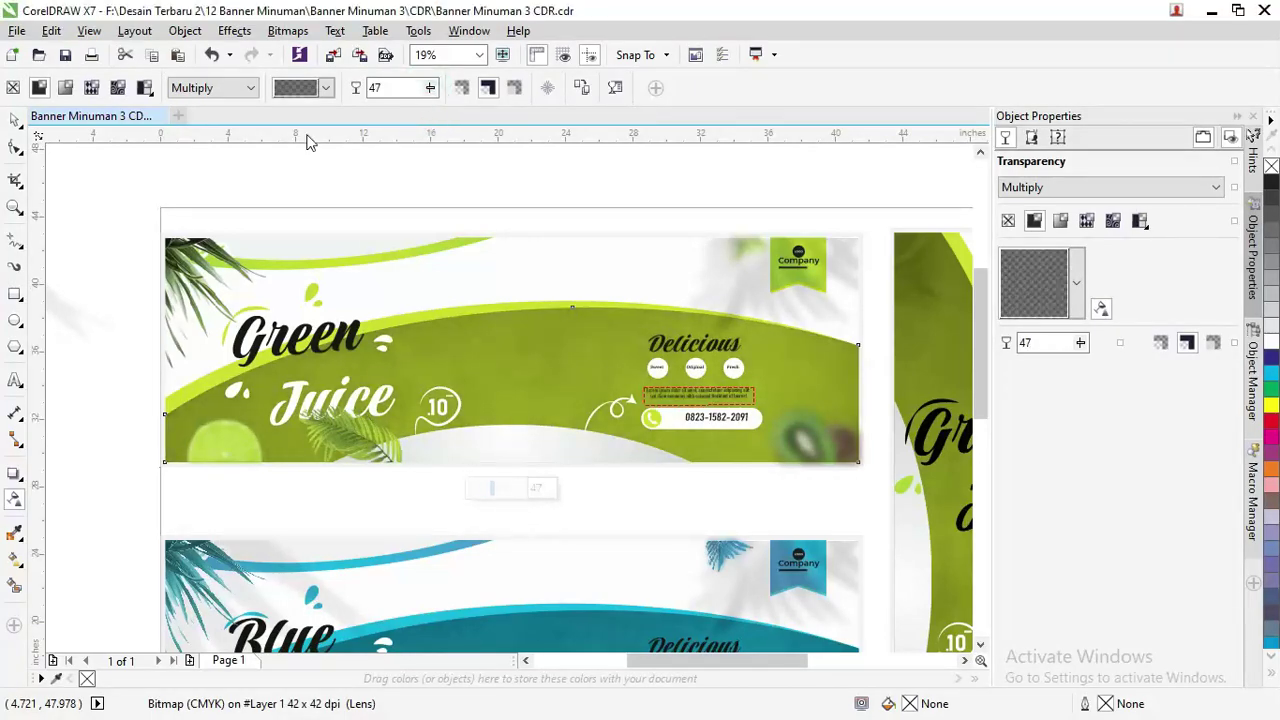
pyautogui.click(15, 119)
pyautogui.click(106, 189)
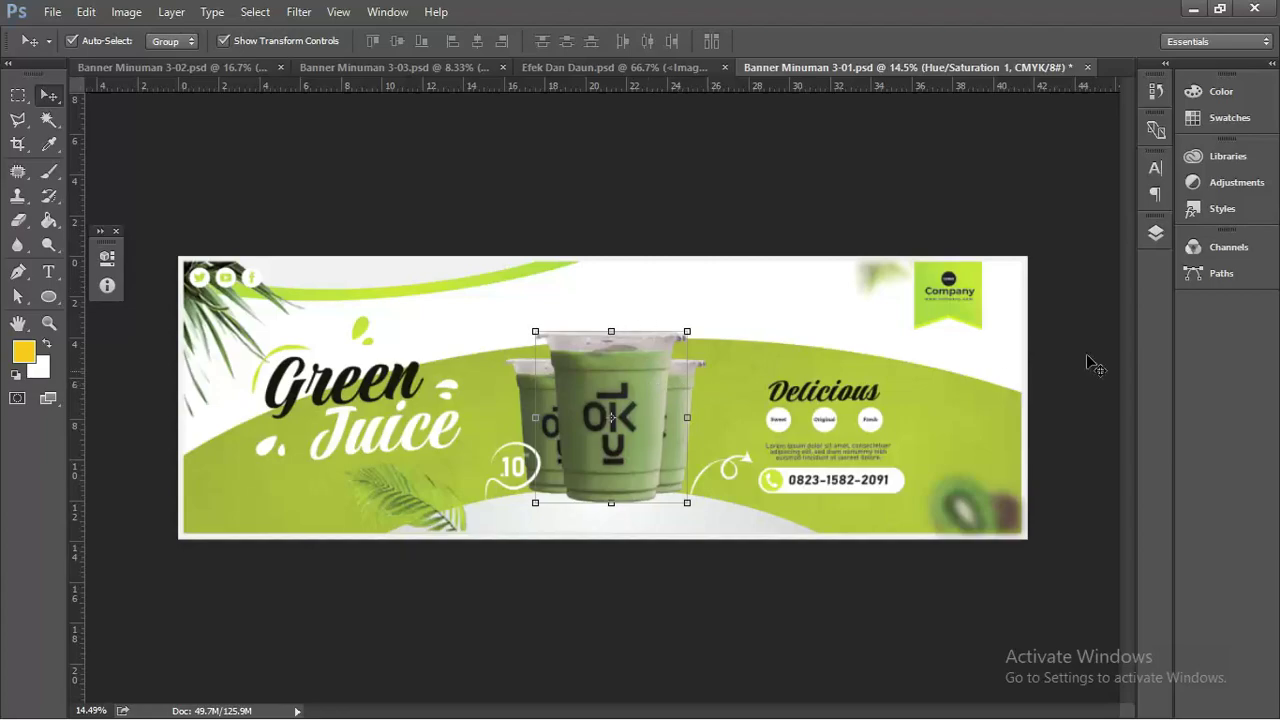
# Step: Switch to Photoshop and export the large green cup layer as Hue_Saturation 1 into the Banner Minuman 3 folder
pyautogui.click(1156, 233)
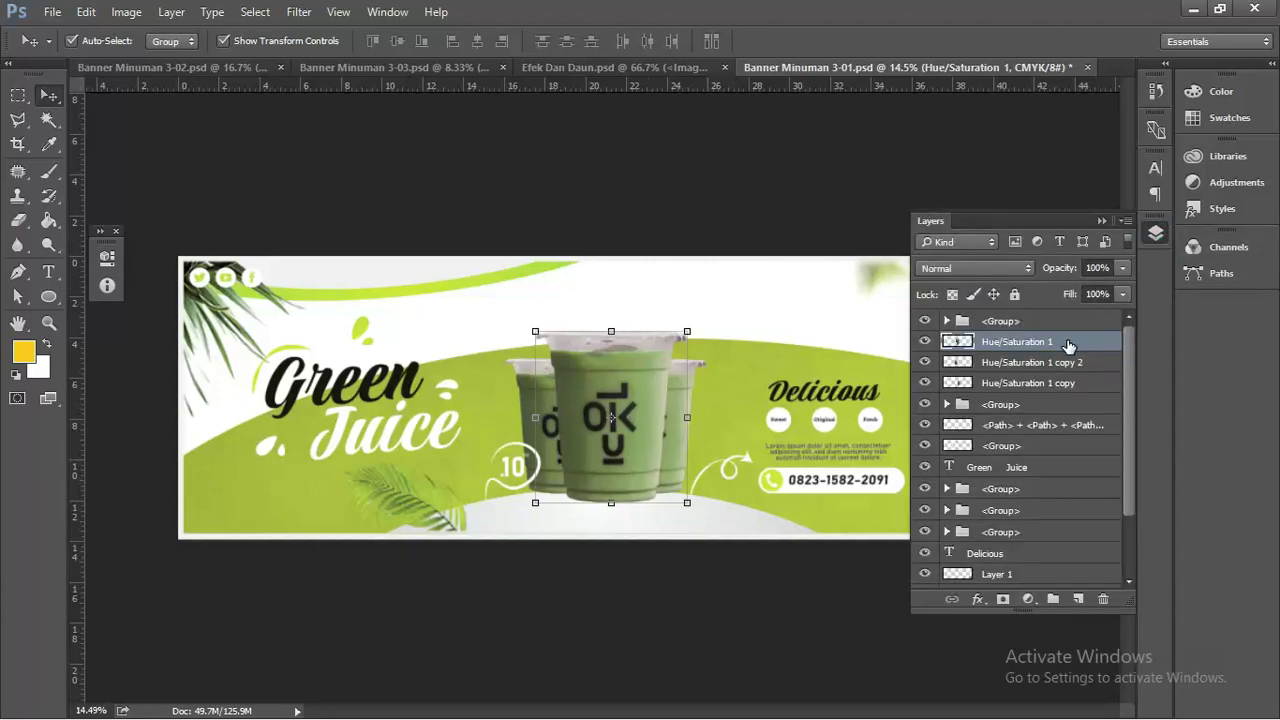
pyautogui.rightClick(1068, 345)
pyautogui.click(919, 287)
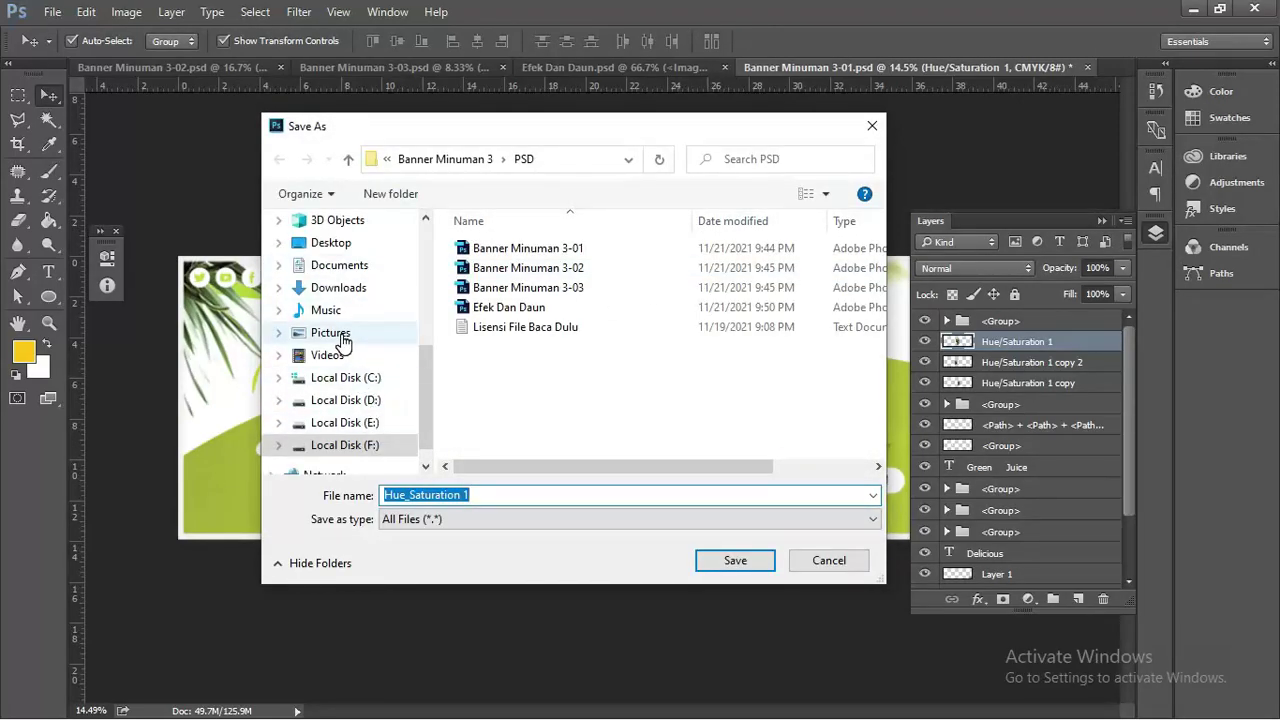
pyautogui.click(447, 162)
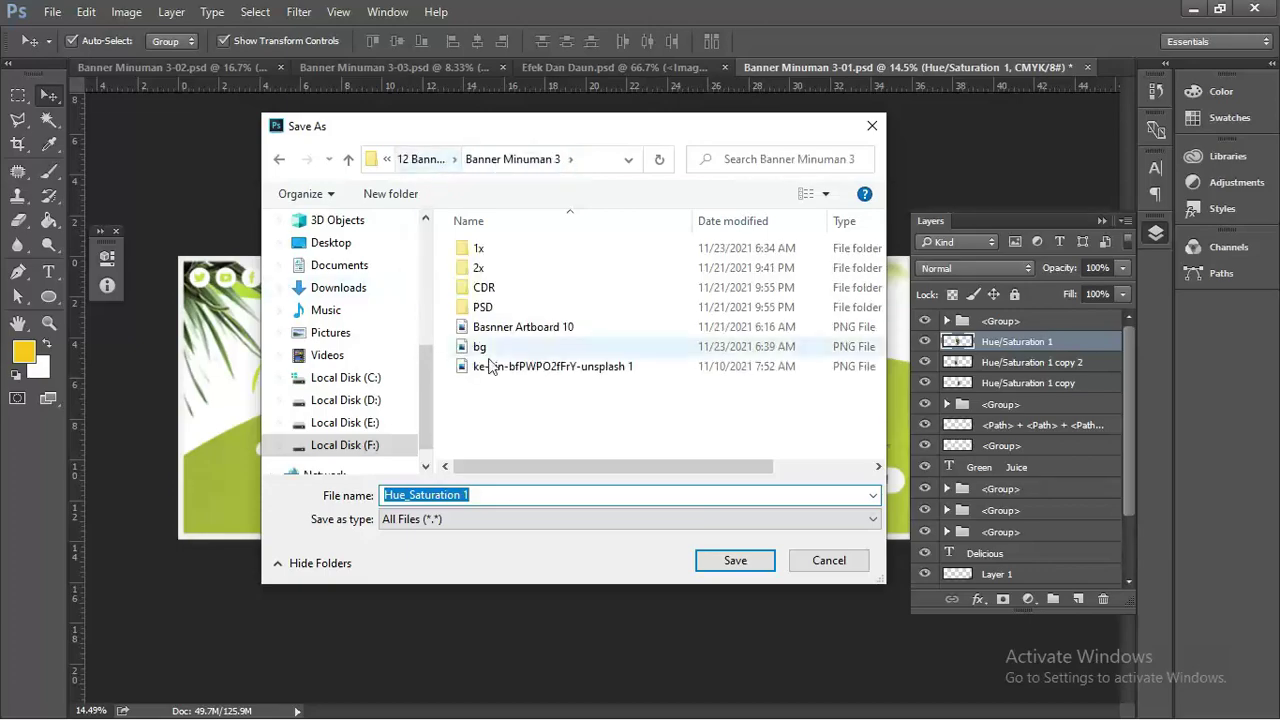
pyautogui.click(750, 568)
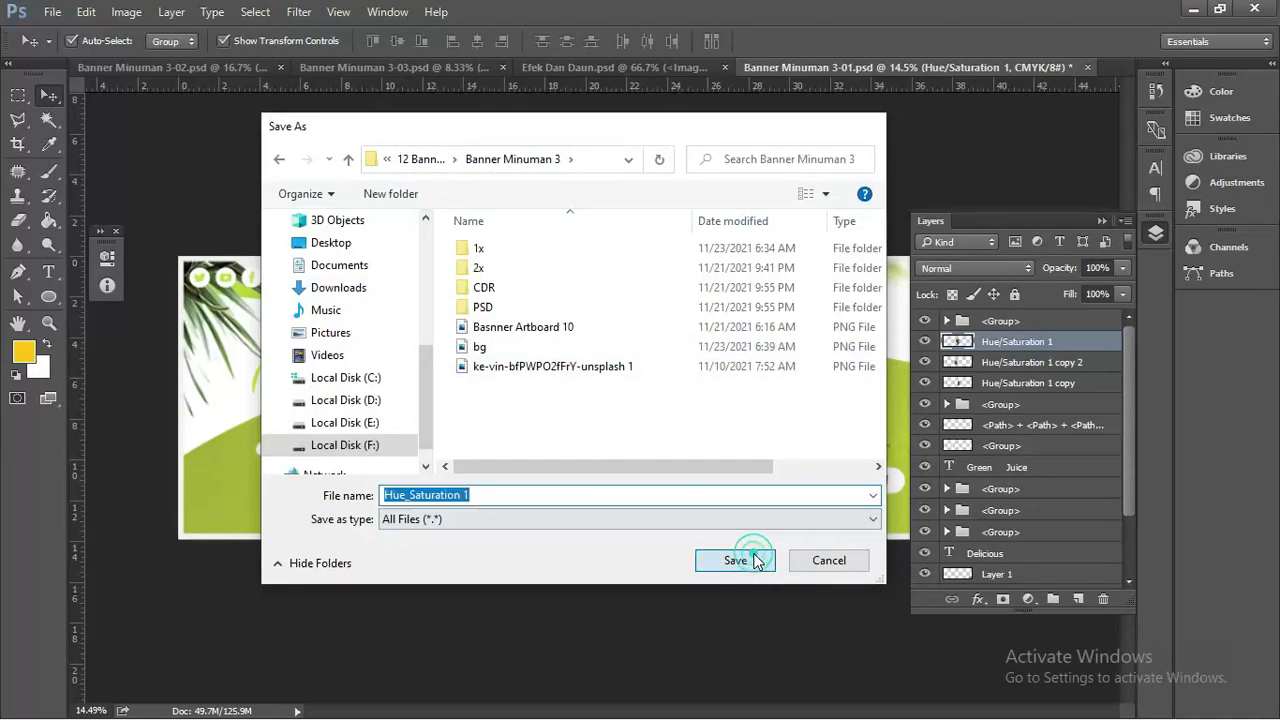
# Step: Place the exported Hue_Saturation 1 cup on the green banner in CorelDRAW and enlarge it to about 9.84 × 11.11 inches
pyautogui.hotkey('alt', 'Tab')
pyautogui.hotkey('alt', 'Tab')
pyautogui.hotkey('alt', 'Tab')
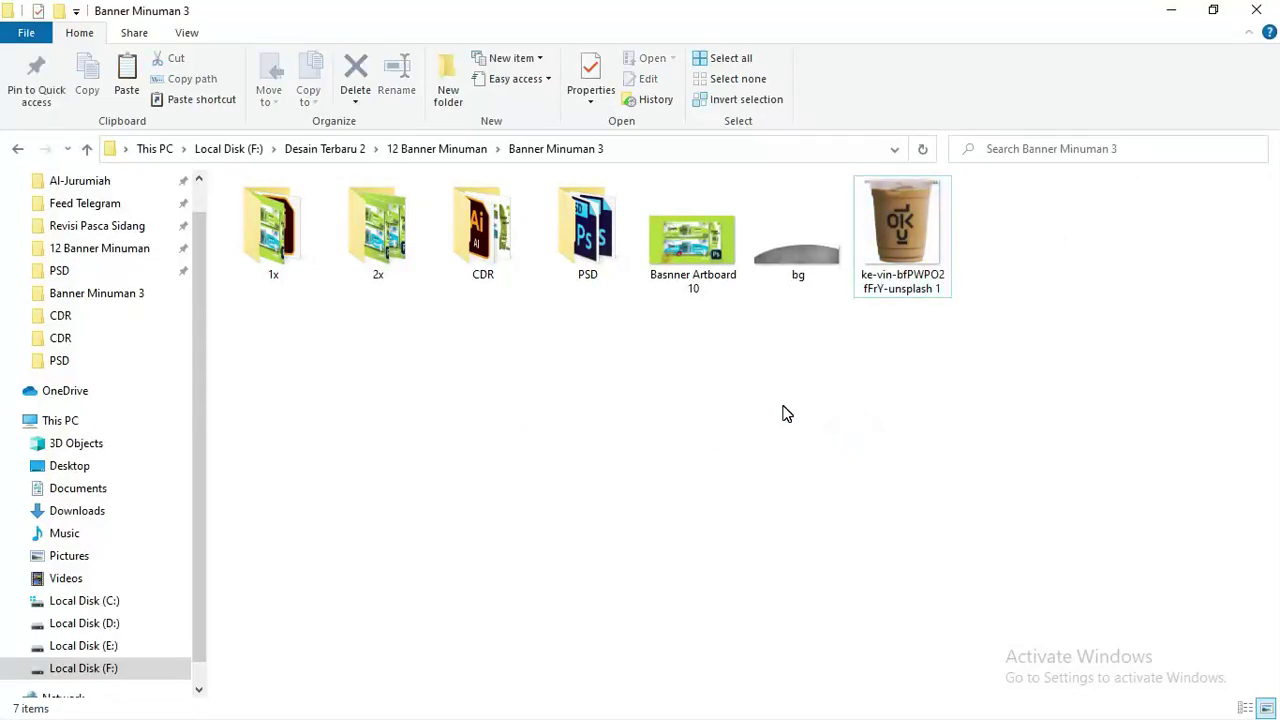
pyautogui.rightClick(784, 406)
pyautogui.click(880, 480)
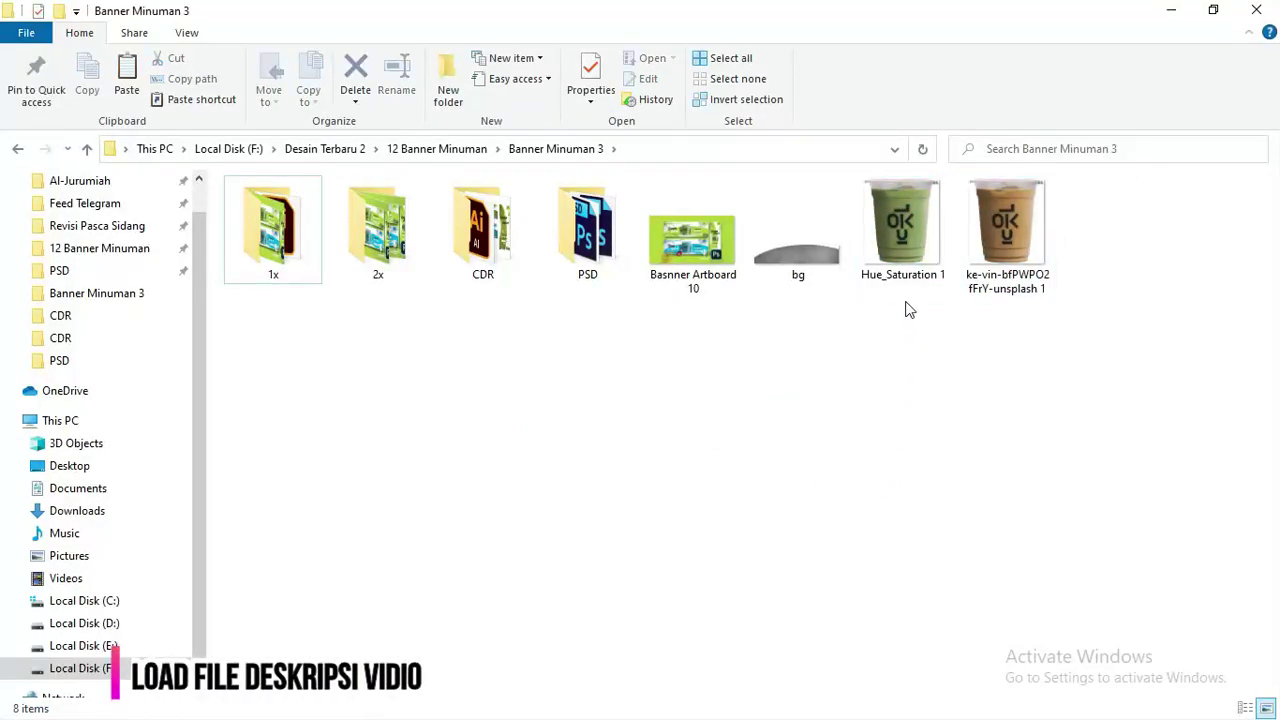
pyautogui.moveTo(906, 295); pyautogui.dragTo(542, 310)
pyautogui.hotkey('alt', 'Tab')
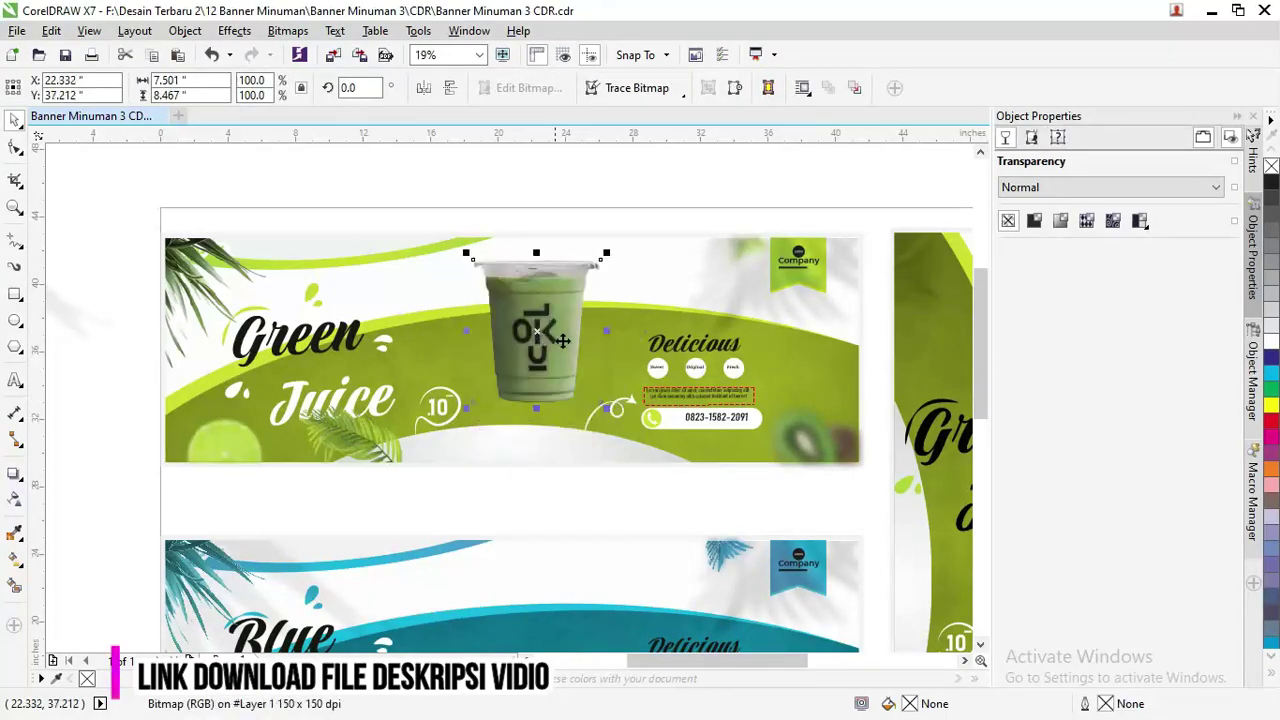
pyautogui.moveTo(602, 404); pyautogui.dragTo(656, 450)
pyautogui.scroll(2, 557, 380)
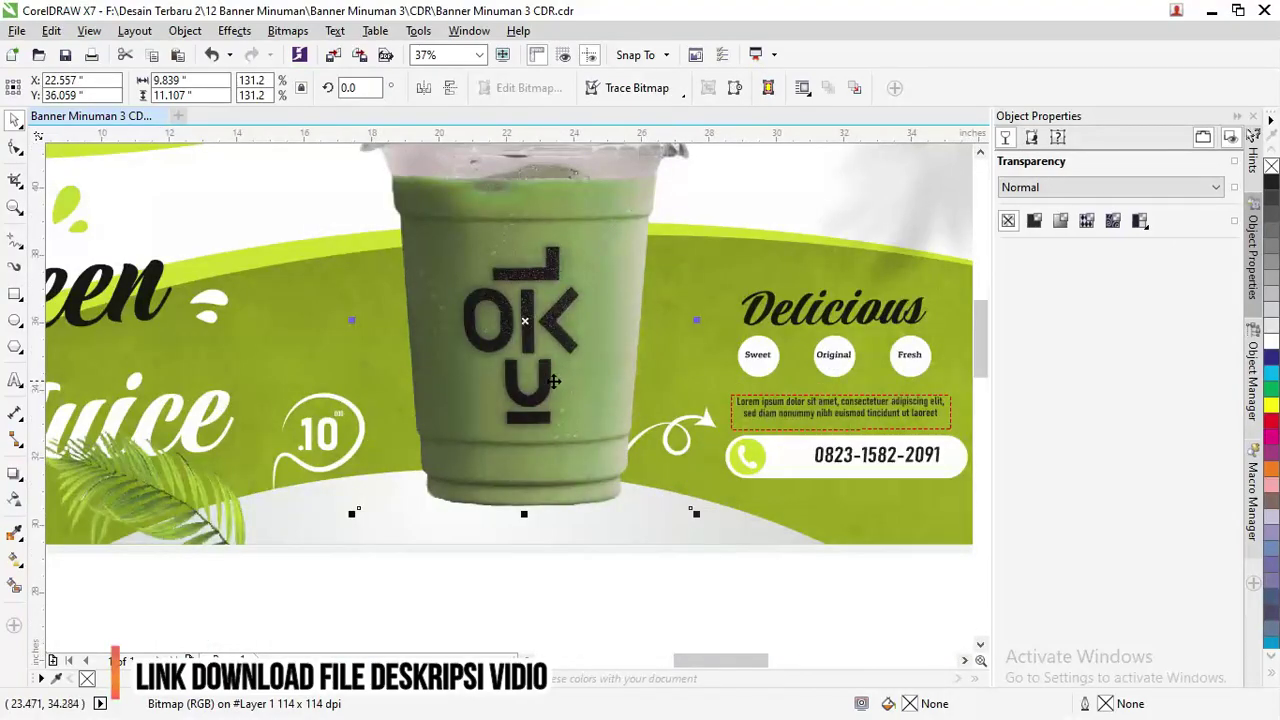
# Step: Duplicate the cup, scale the copy to about 8.91 × 10.06 inches, and place a second small copy on the other side
pyautogui.moveTo(553, 381); pyautogui.dragTo(608, 349)
pyautogui.scroll(-2, 690, 268)
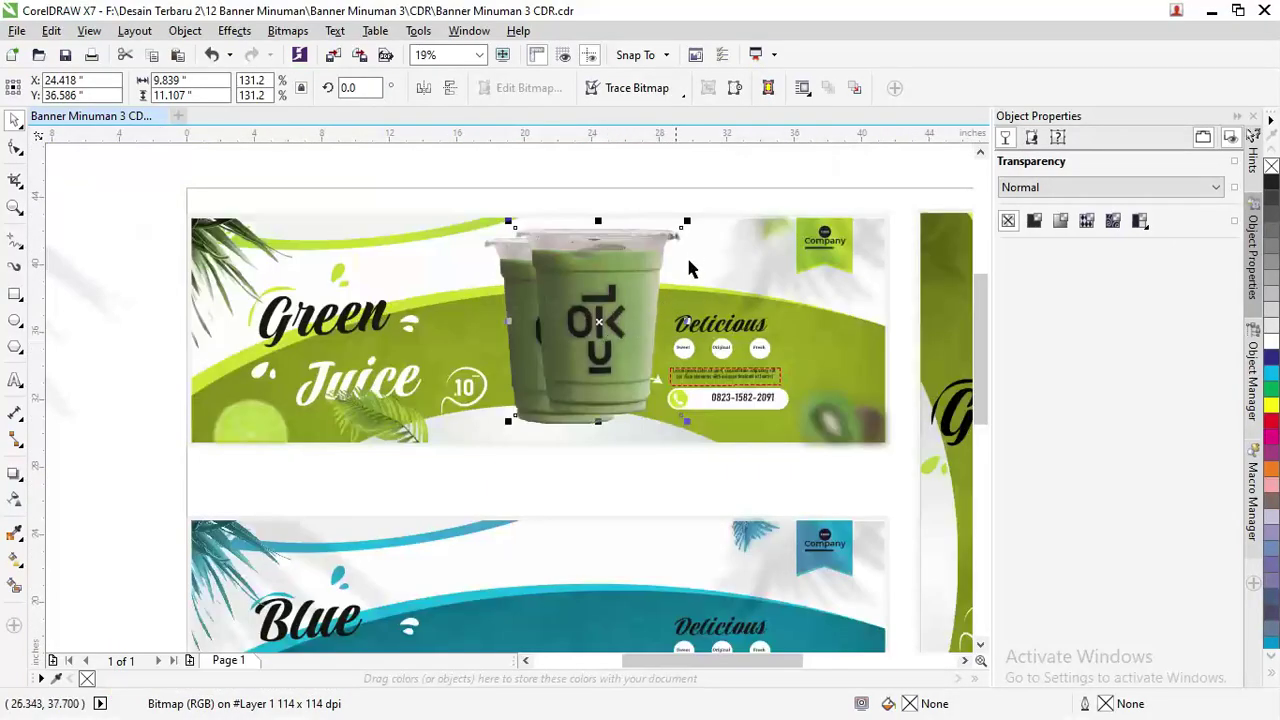
pyautogui.moveTo(688, 222); pyautogui.dragTo(678, 241)
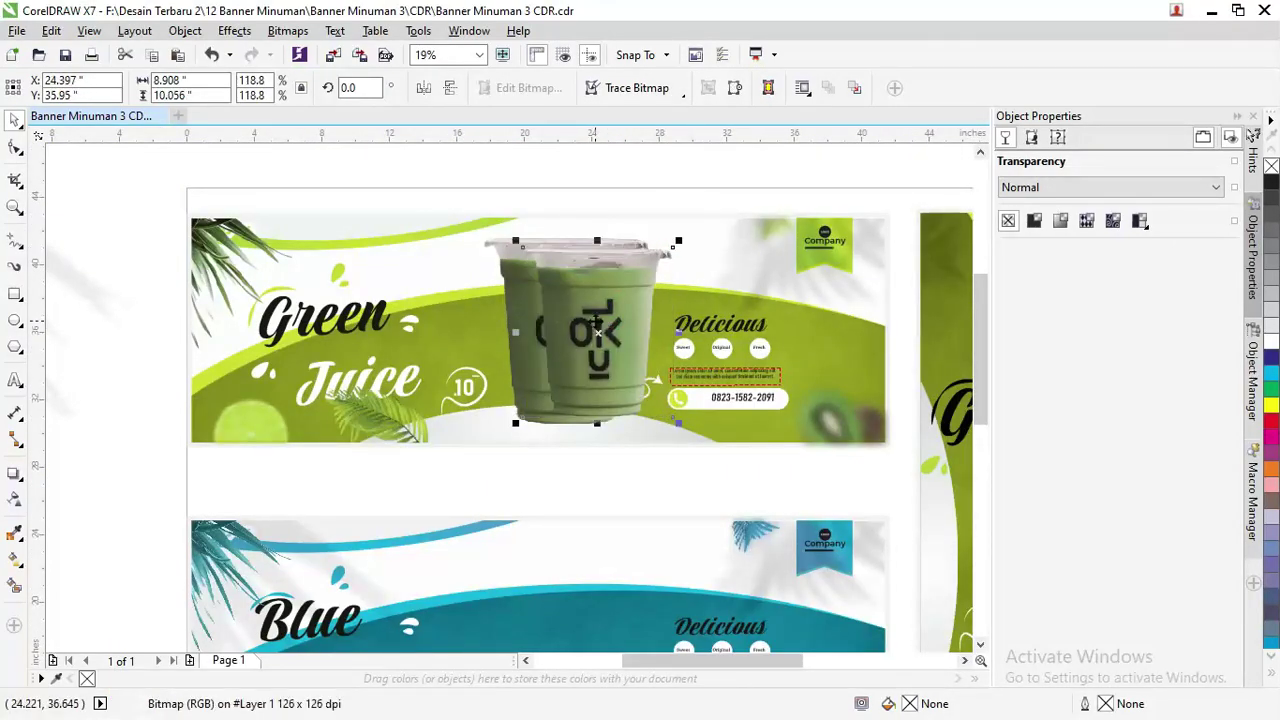
pyautogui.moveTo(600, 307); pyautogui.dragTo(535, 294)
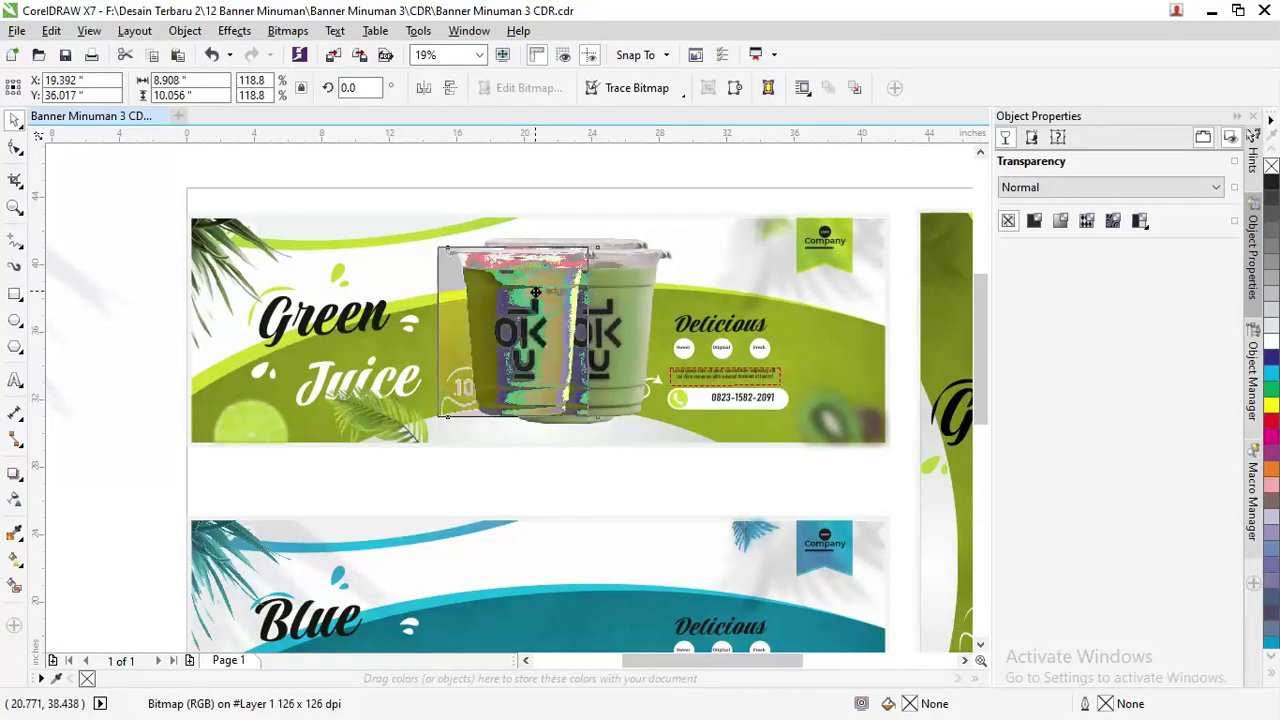
# Step: Bring the large green cup in front of the two smaller cup copies on the green banner
pyautogui.click(624, 240)
pyautogui.click(623, 238)
pyautogui.rightClick(624, 238)
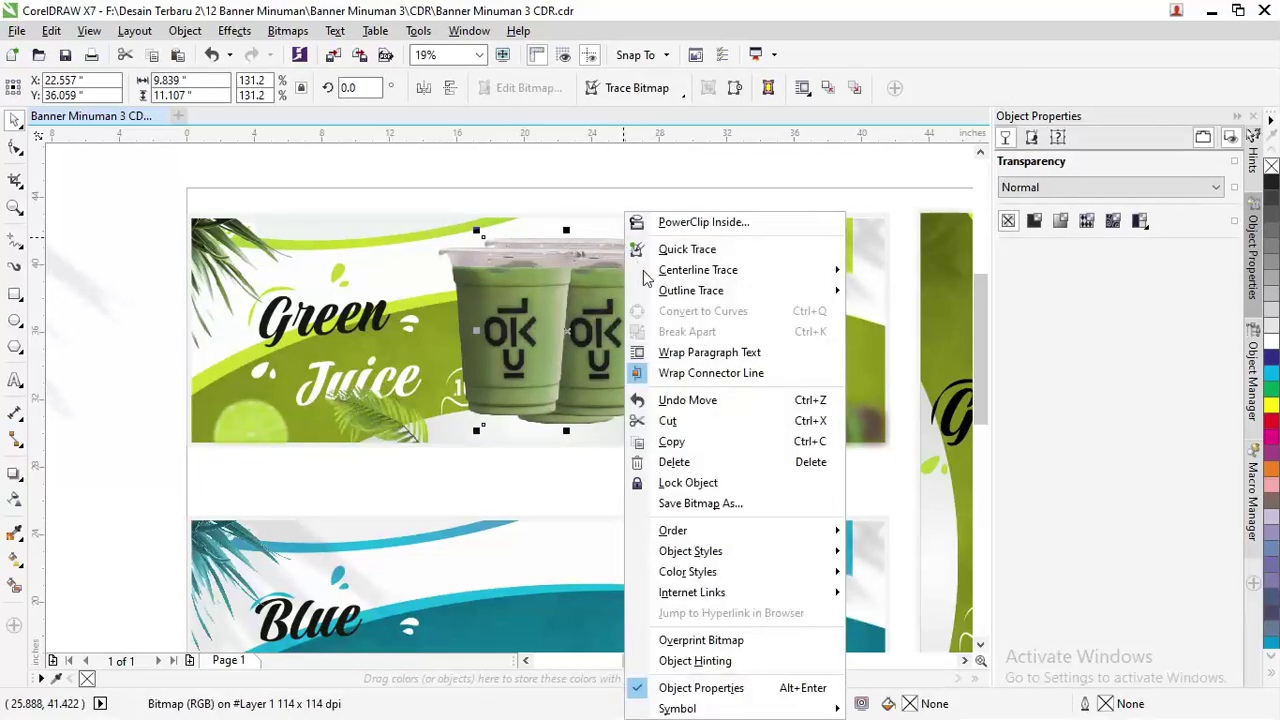
pyautogui.click(880, 525)
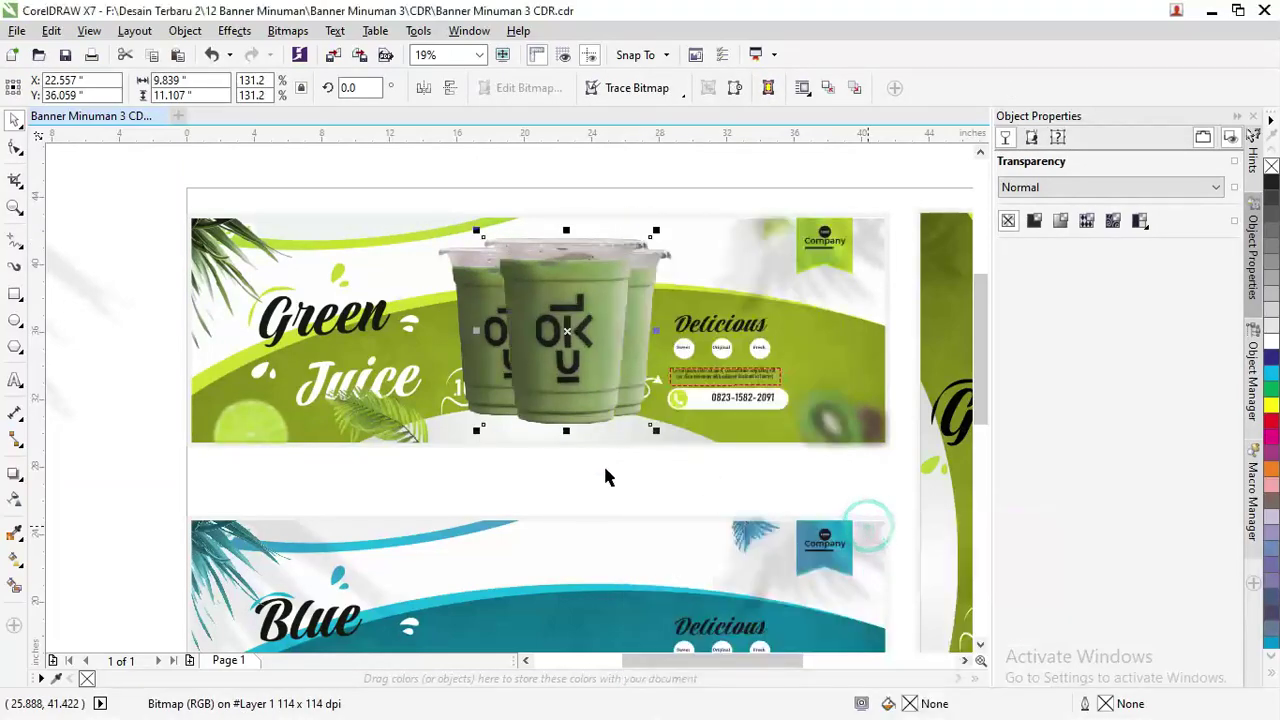
pyautogui.click(454, 398)
pyautogui.click(504, 474)
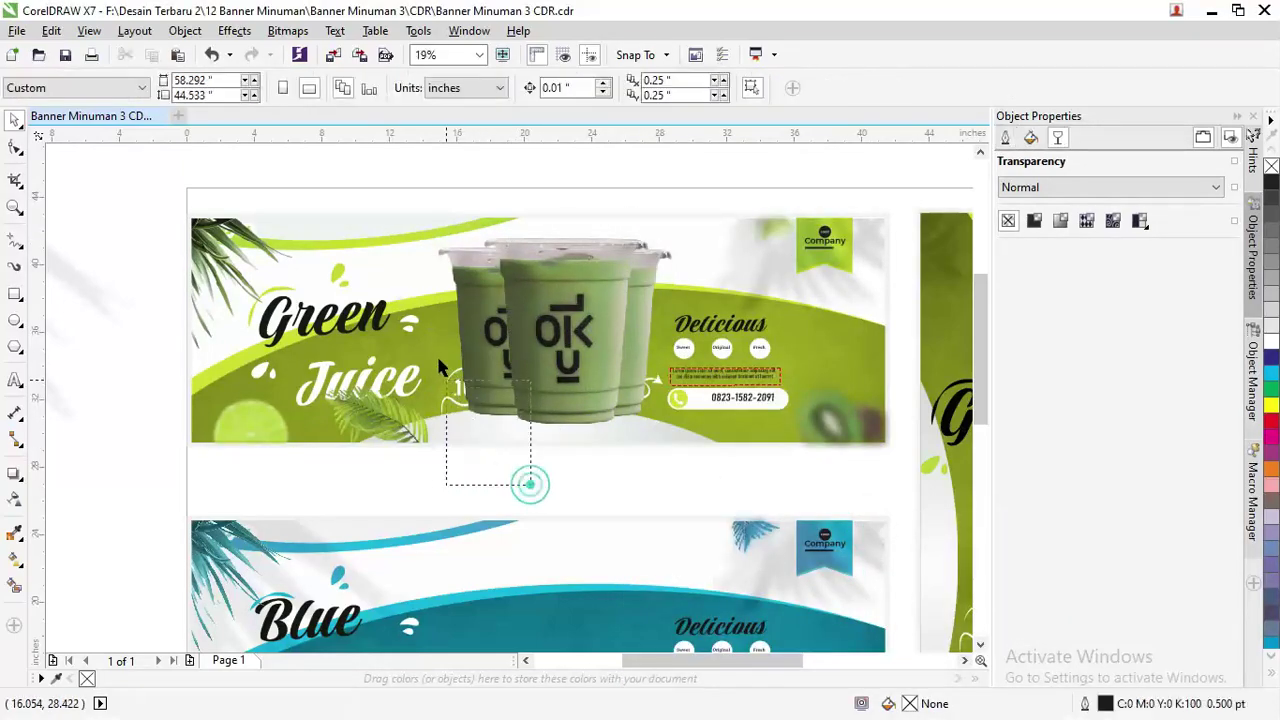
pyautogui.moveTo(478, 444); pyautogui.dragTo(400, 330)
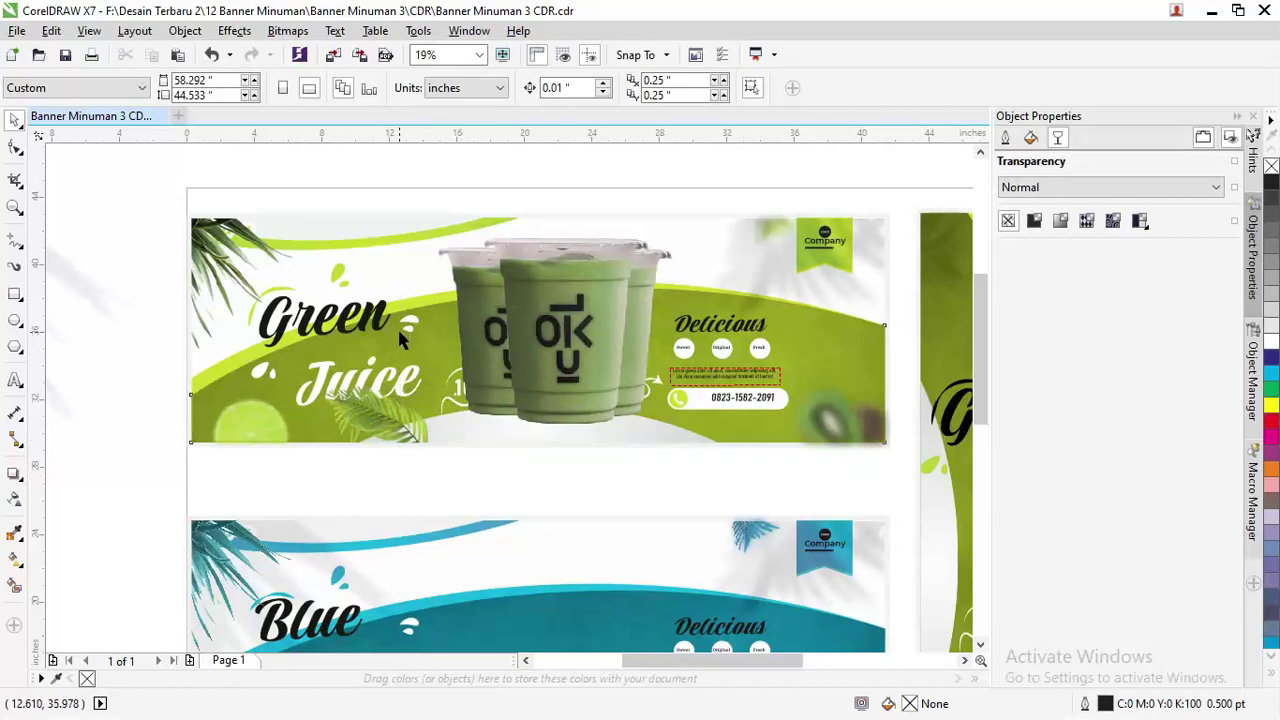
pyautogui.click(398, 336)
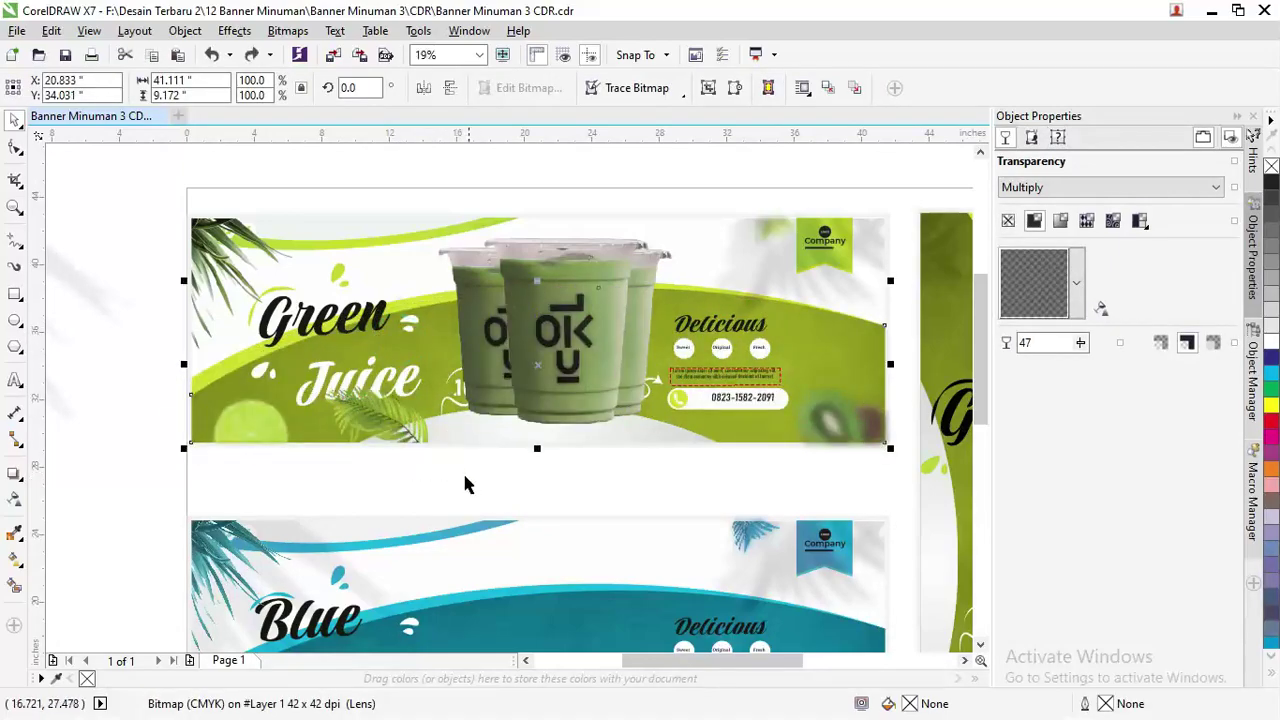
pyautogui.click(528, 514)
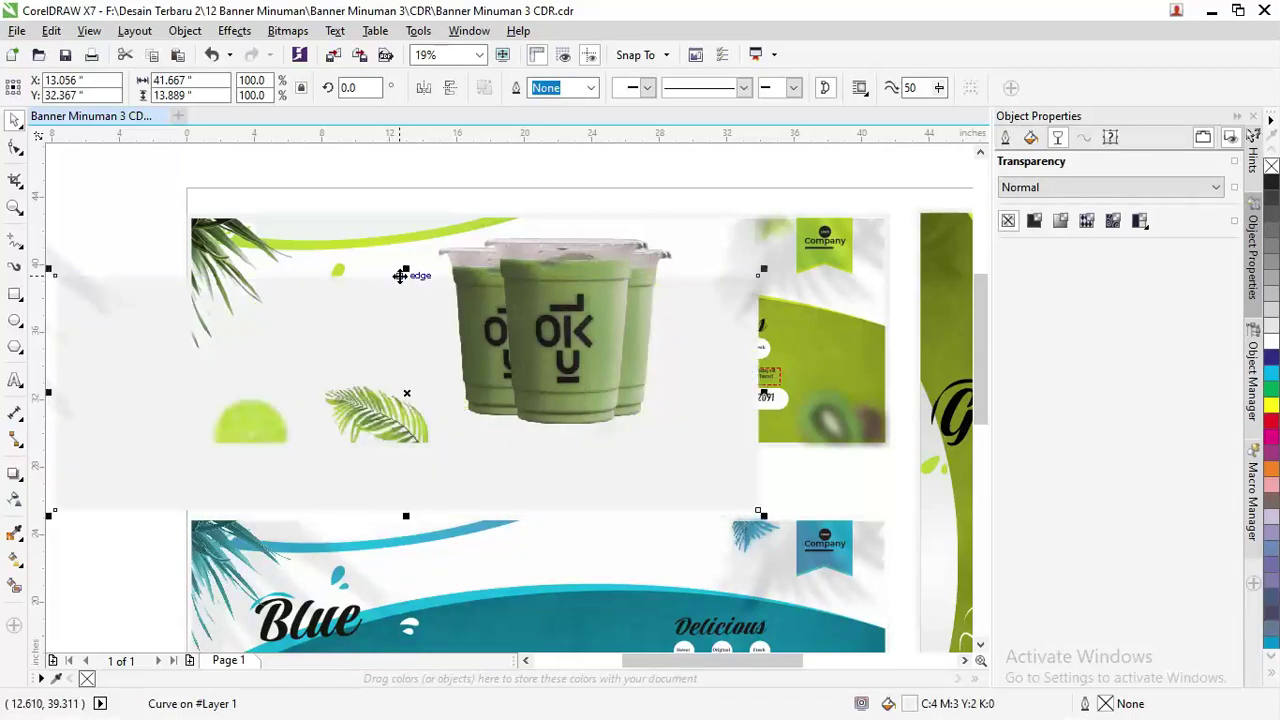
pyautogui.click(506, 487)
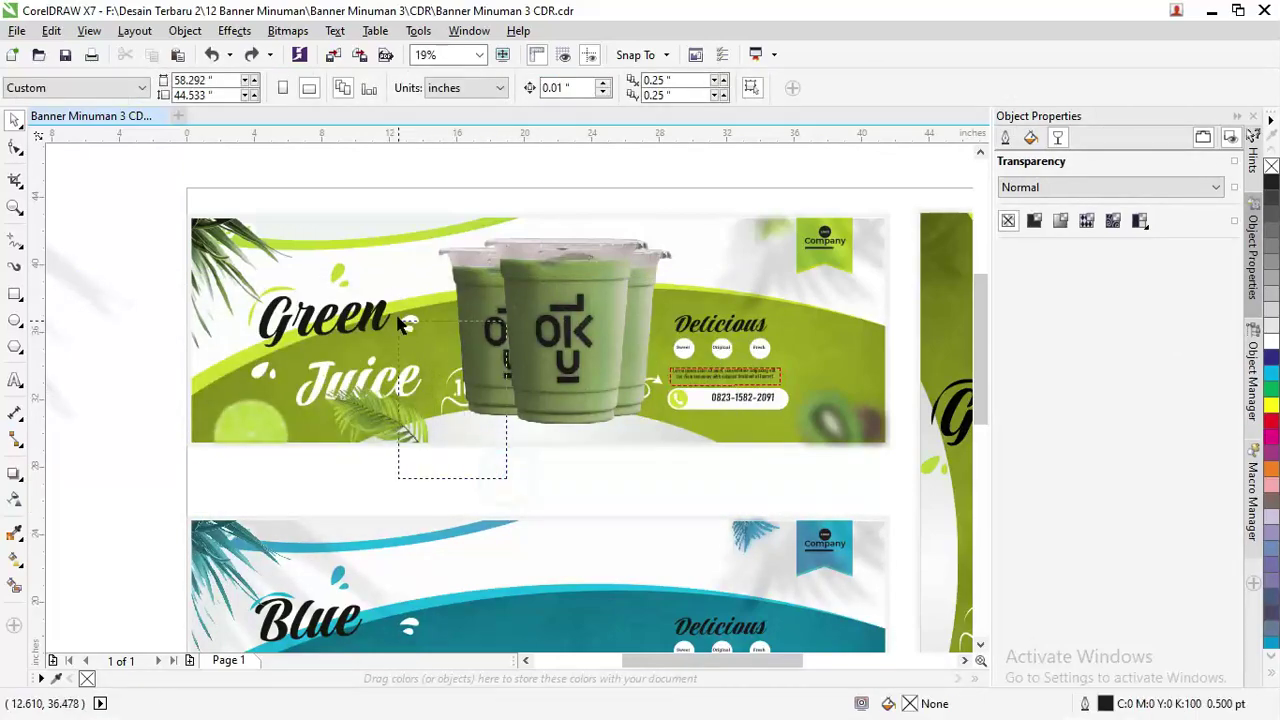
pyautogui.moveTo(398, 323); pyautogui.dragTo(400, 321)
# Step: Undo the small left cup copy and move the textured wave overlay down, off the green banner
pyautogui.scroll(2, 476, 302)
pyautogui.click(472, 295)
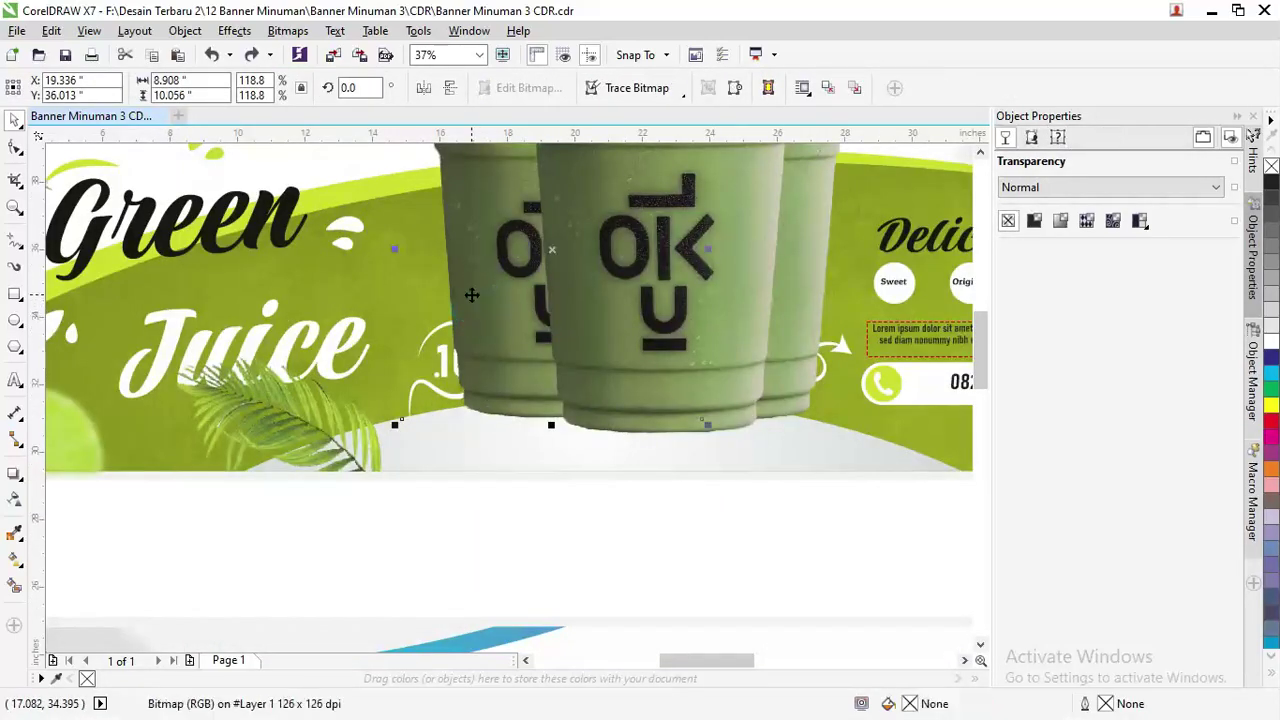
pyautogui.hotkey('ctrl', 'z')
pyautogui.click(443, 358)
pyautogui.scroll(-2, 463, 364)
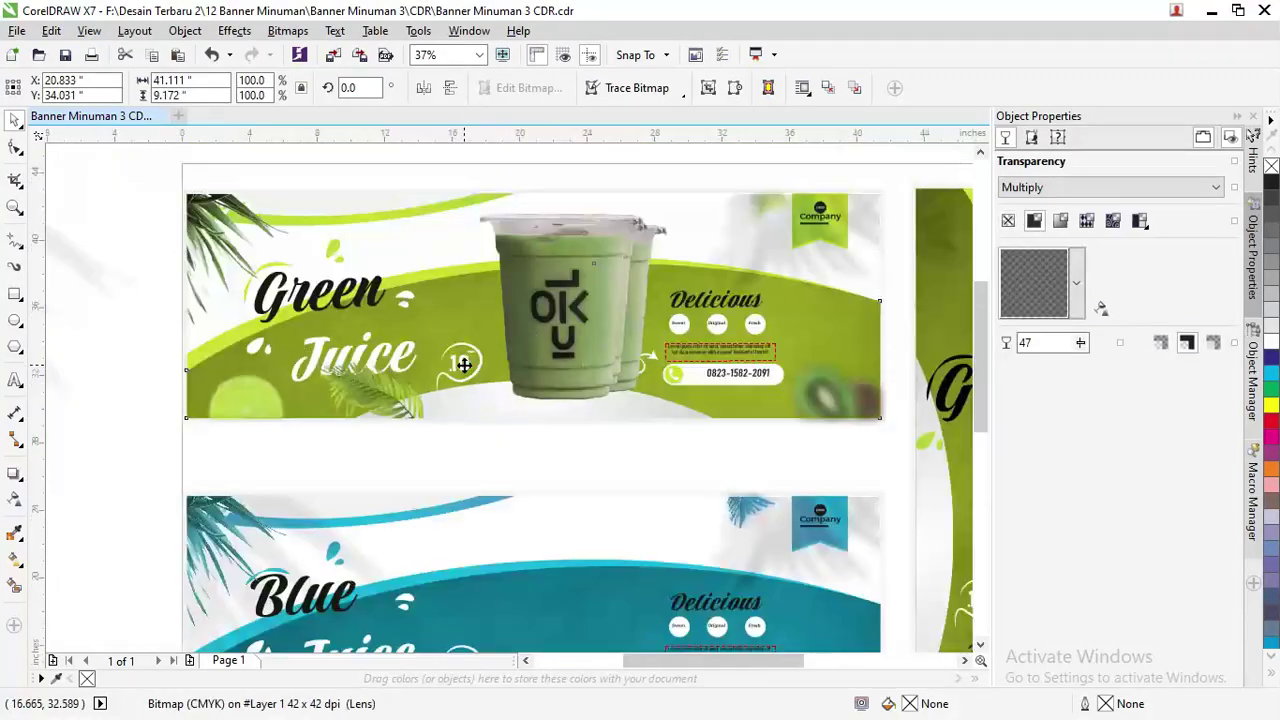
pyautogui.moveTo(472, 328); pyautogui.dragTo(475, 470)
pyautogui.click(462, 366)
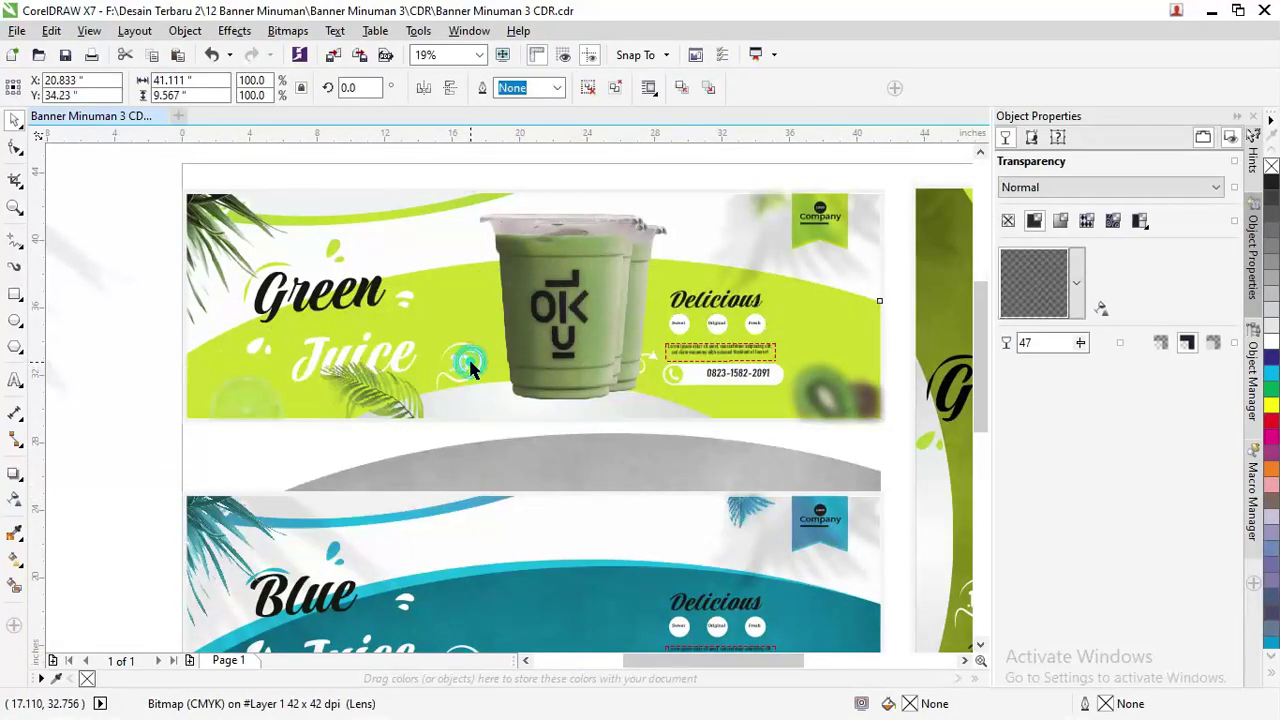
# Step: Bring the white "10" badge group to the front of the page
pyautogui.scroll(2, 466, 363)
pyautogui.rightClick(463, 352)
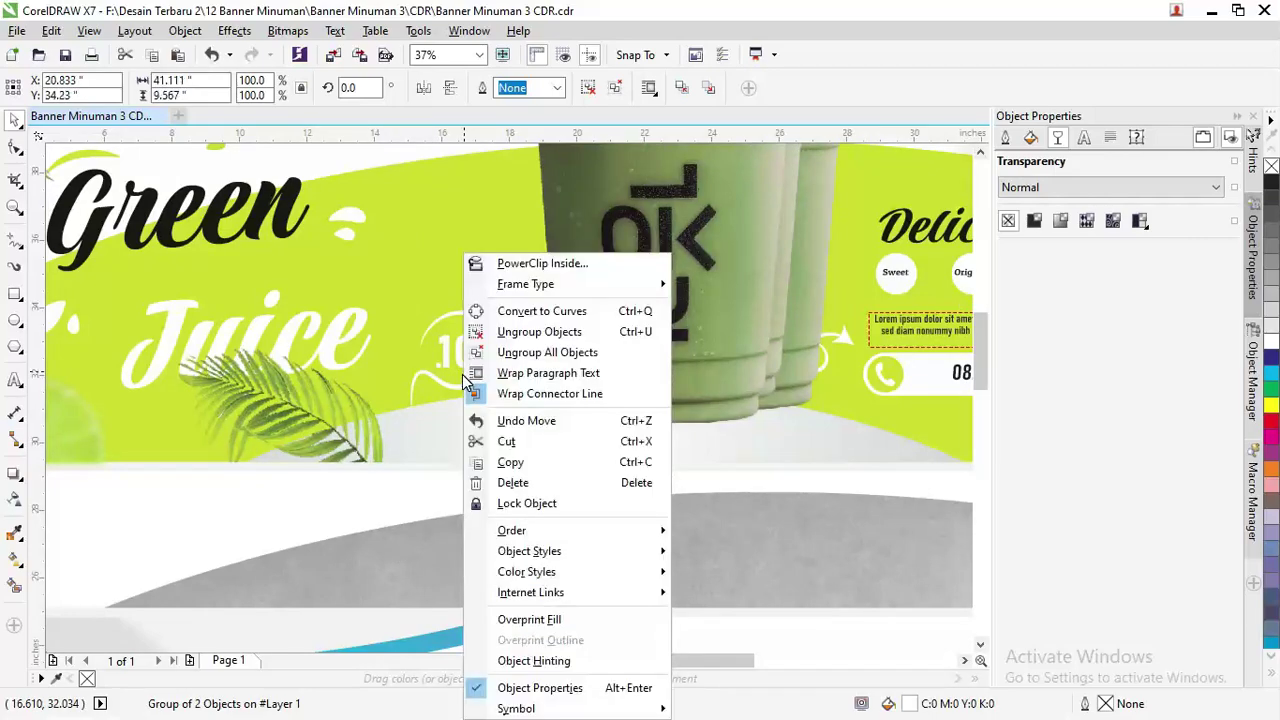
pyautogui.click(437, 352)
pyautogui.click(466, 363)
pyautogui.rightClick(466, 363)
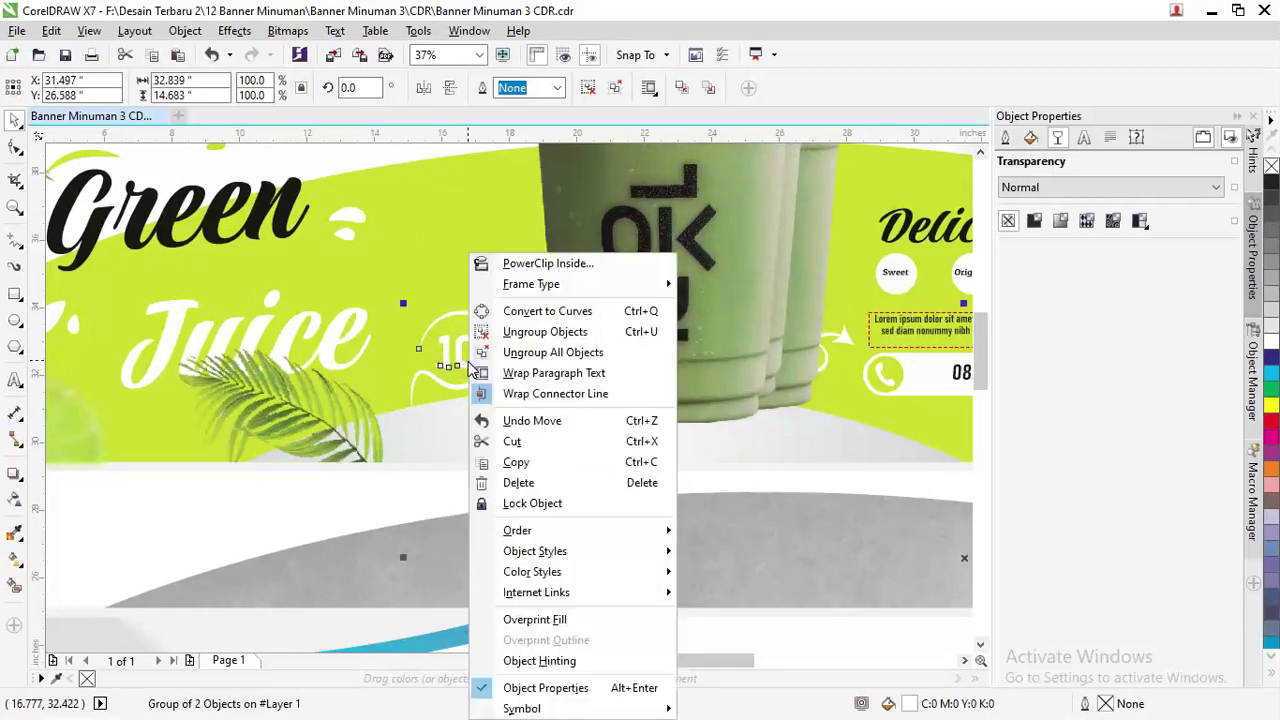
pyautogui.click(597, 528)
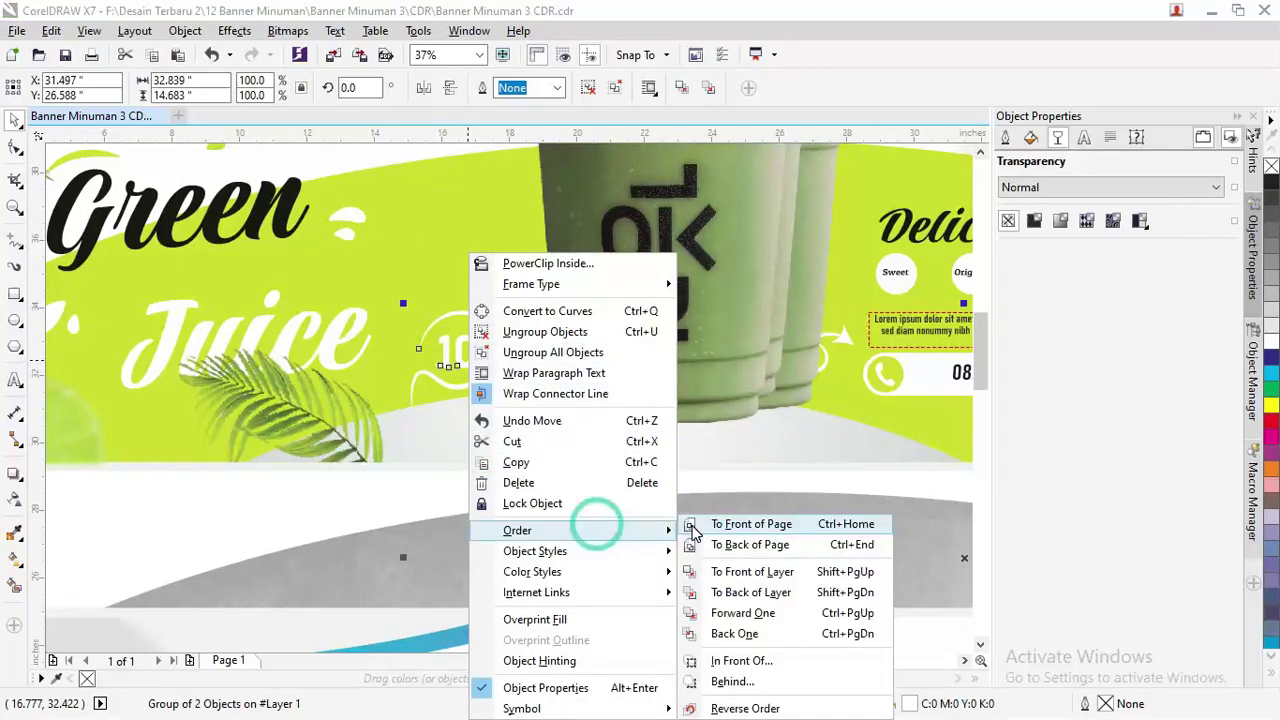
pyautogui.click(693, 530)
pyautogui.click(474, 503)
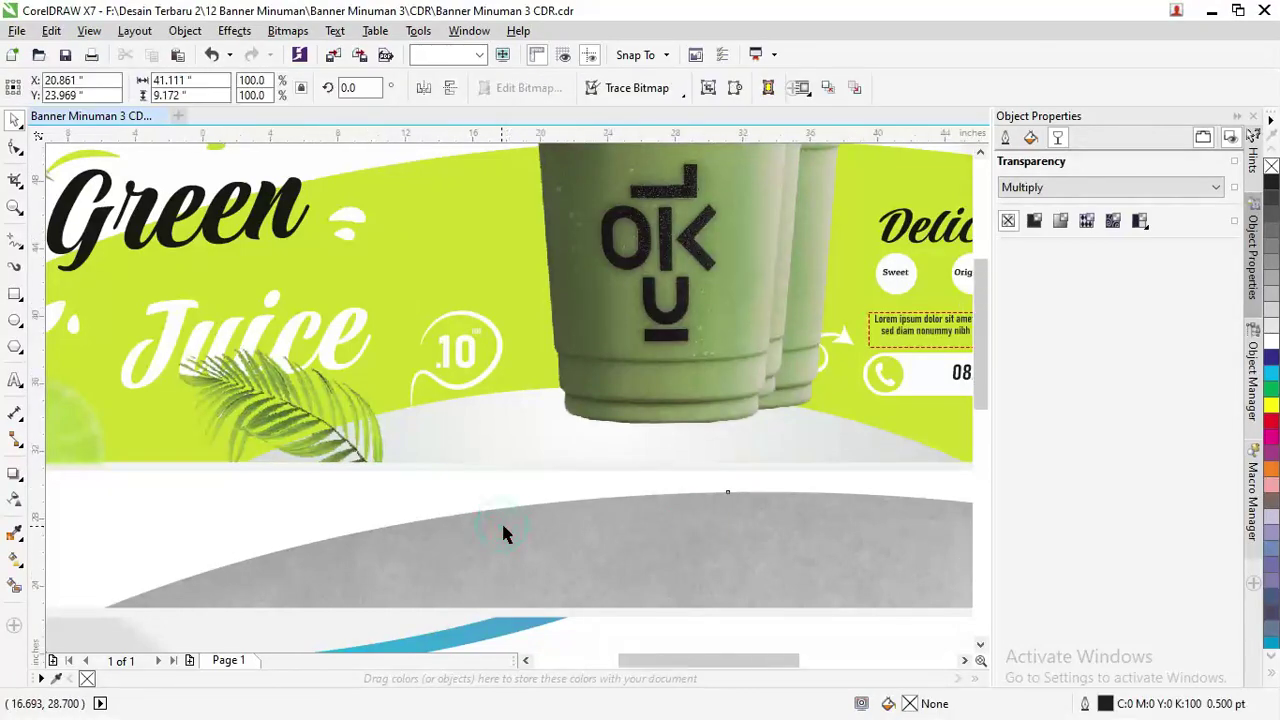
# Step: Move the grey textured wave overlay back up over the green banner's lime wave
pyautogui.scroll(-2, 501, 520)
pyautogui.moveTo(501, 520)
pyautogui.mouseDown()
pyautogui.moveTo(563, 425)
pyautogui.moveTo(563, 397)
pyautogui.mouseUp()
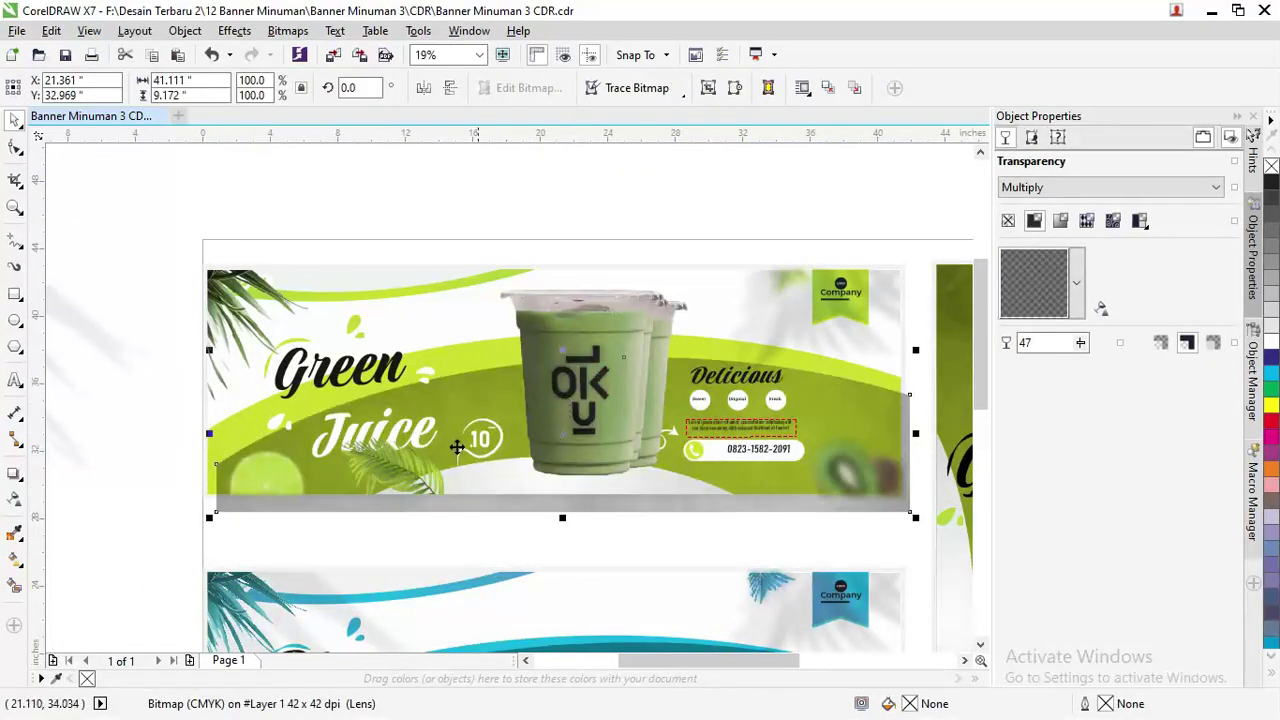
pyautogui.click(757, 420)
pyautogui.scroll(2, 757, 420)
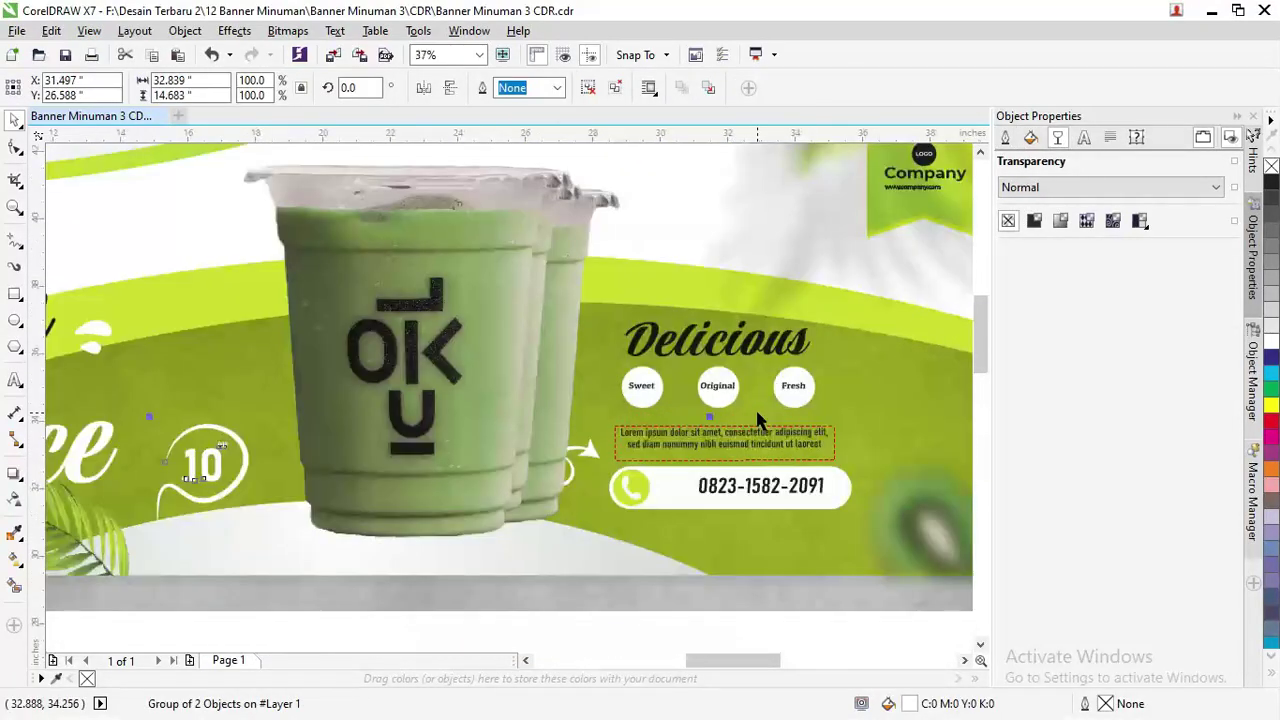
pyautogui.scroll(-2, 812, 400)
pyautogui.click(805, 389)
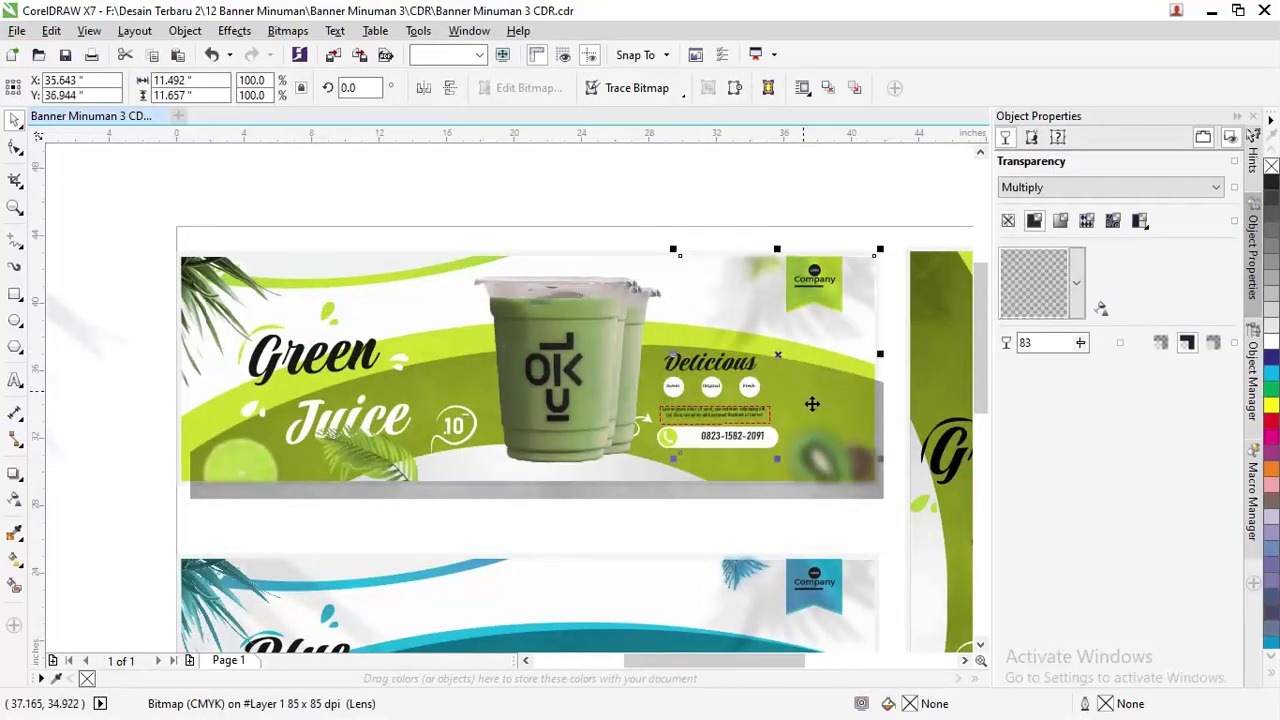
pyautogui.click(502, 390)
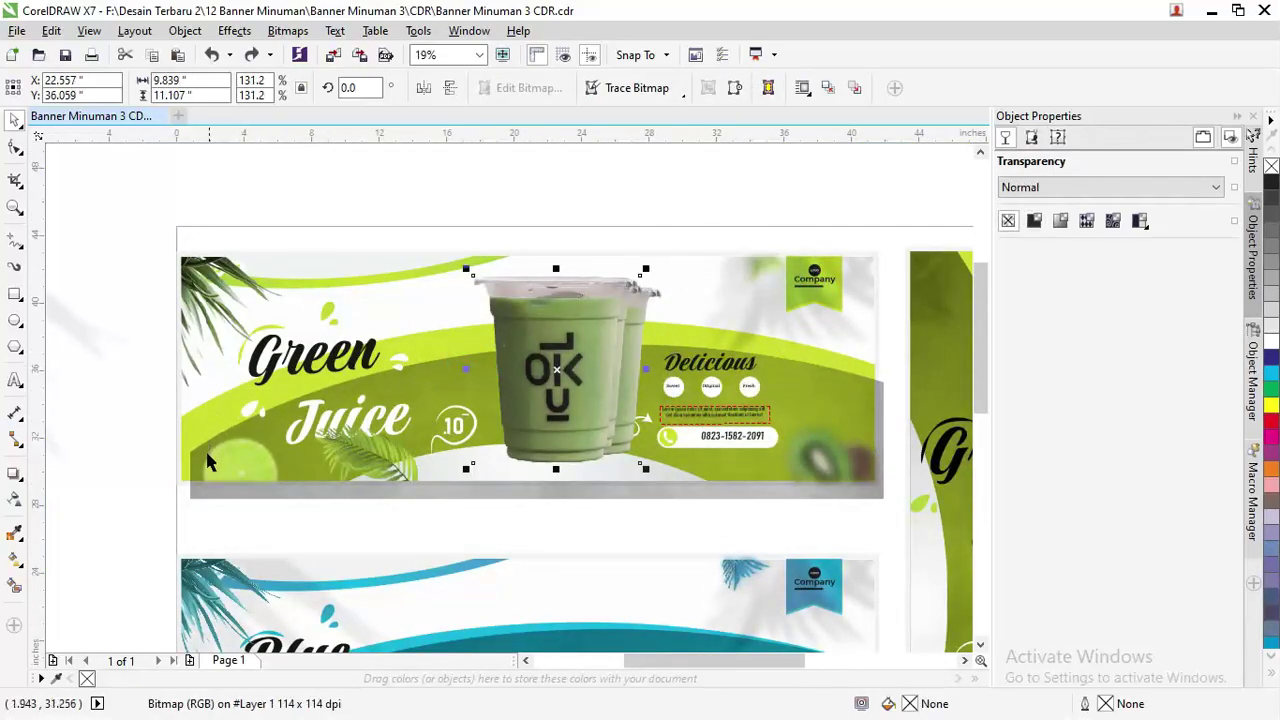
pyautogui.click(201, 499)
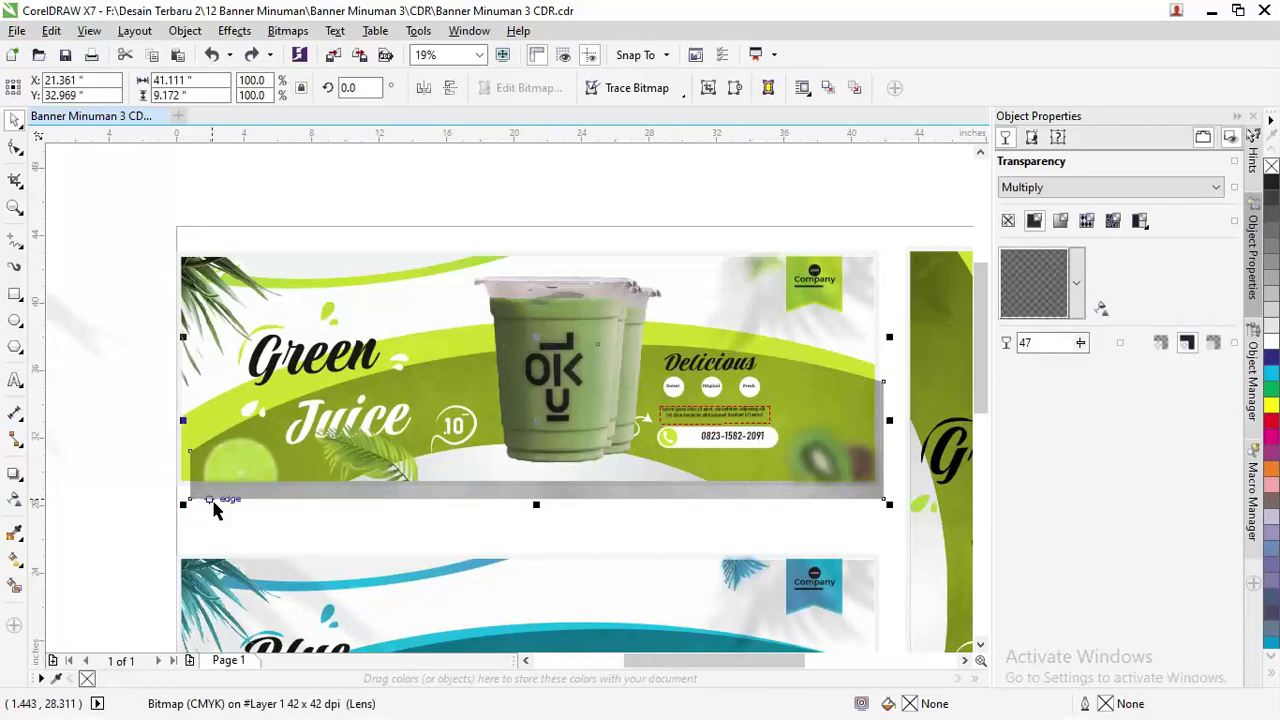
pyautogui.moveTo(466, 498); pyautogui.dragTo(466, 470)
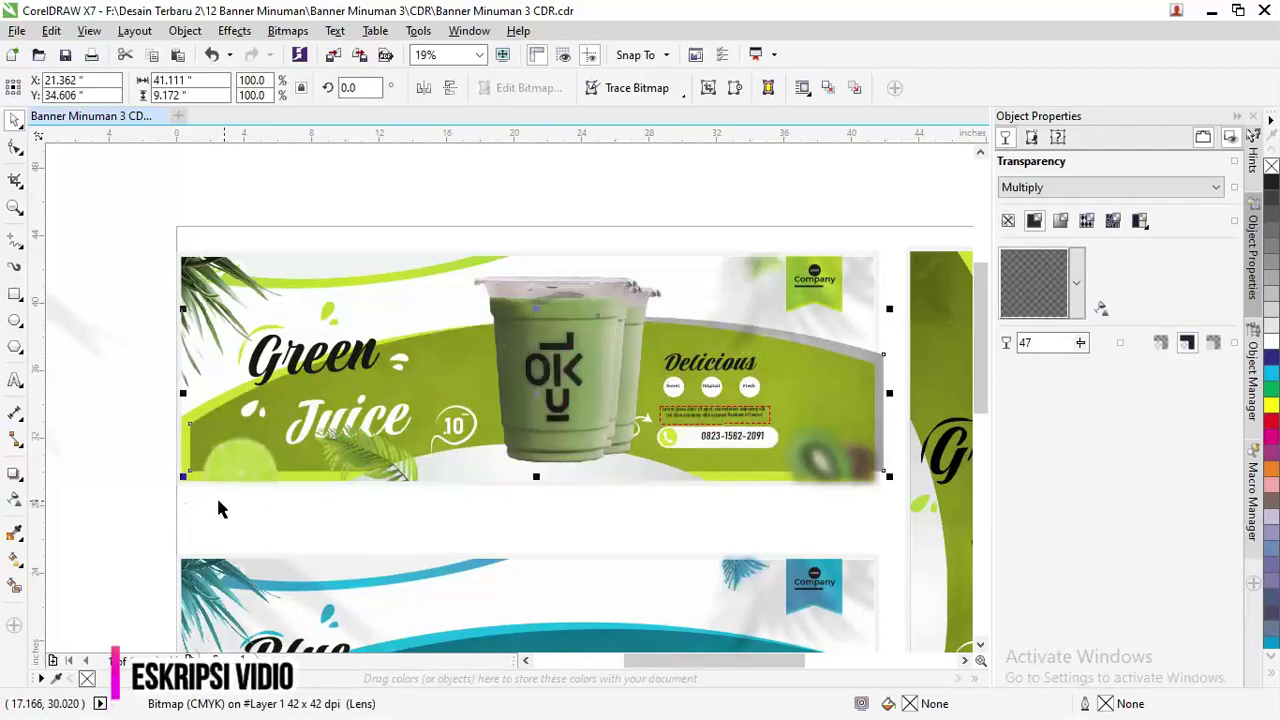
# Step: Align the textured overlay with the left and bottom edges of the lime wave shape
pyautogui.scroll(4, 183, 474)
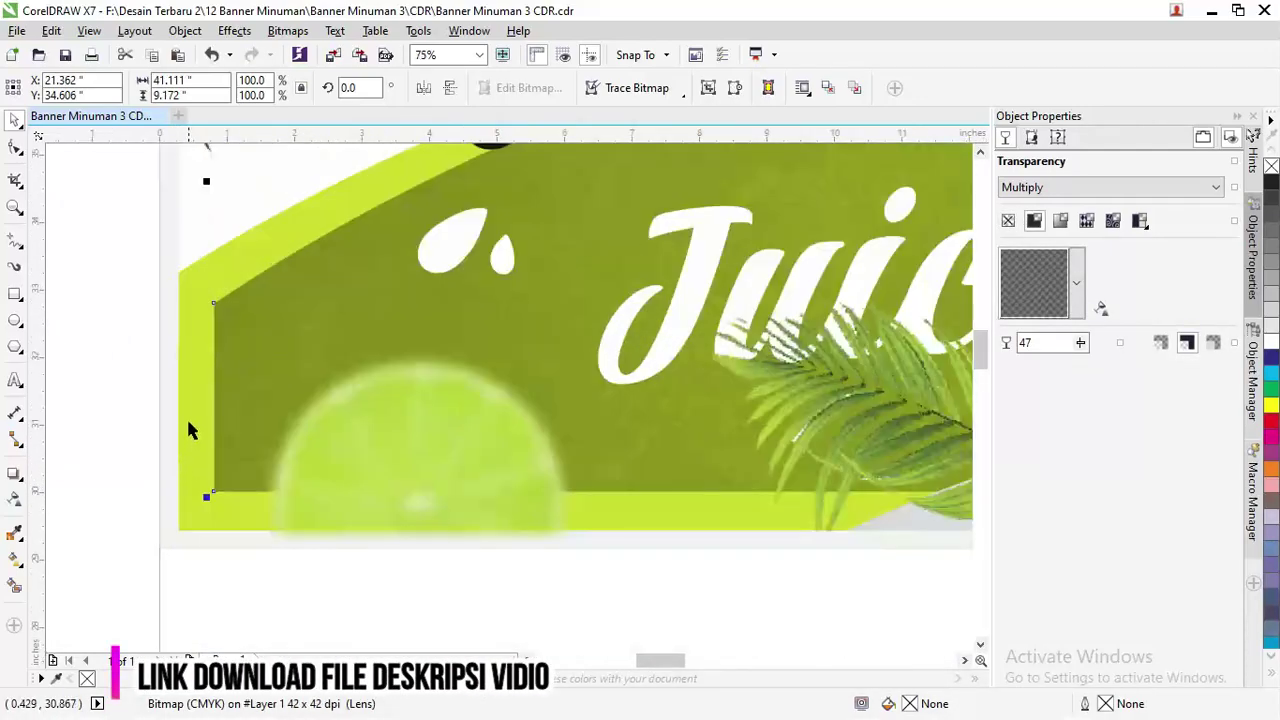
pyautogui.keyDown('shift'); pyautogui.click(186, 394); pyautogui.keyUp('shift')
pyautogui.press('l')
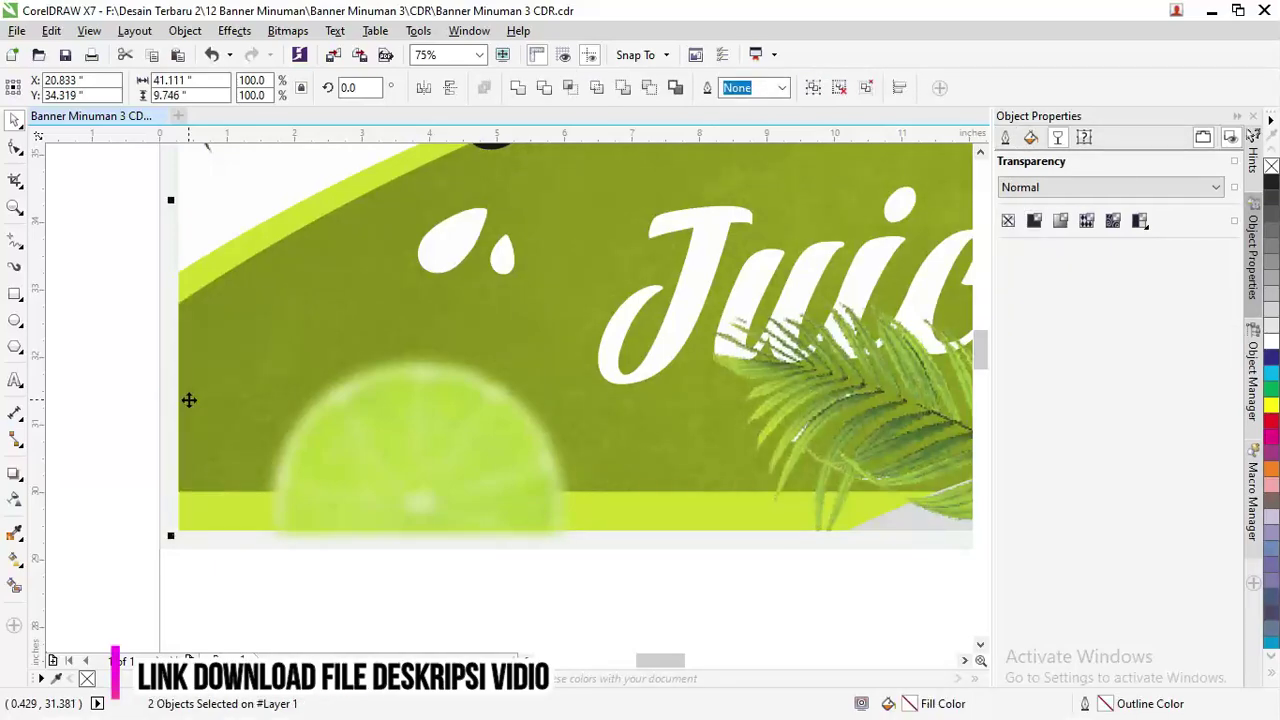
pyautogui.press('b')
pyautogui.scroll(-4, 267, 574)
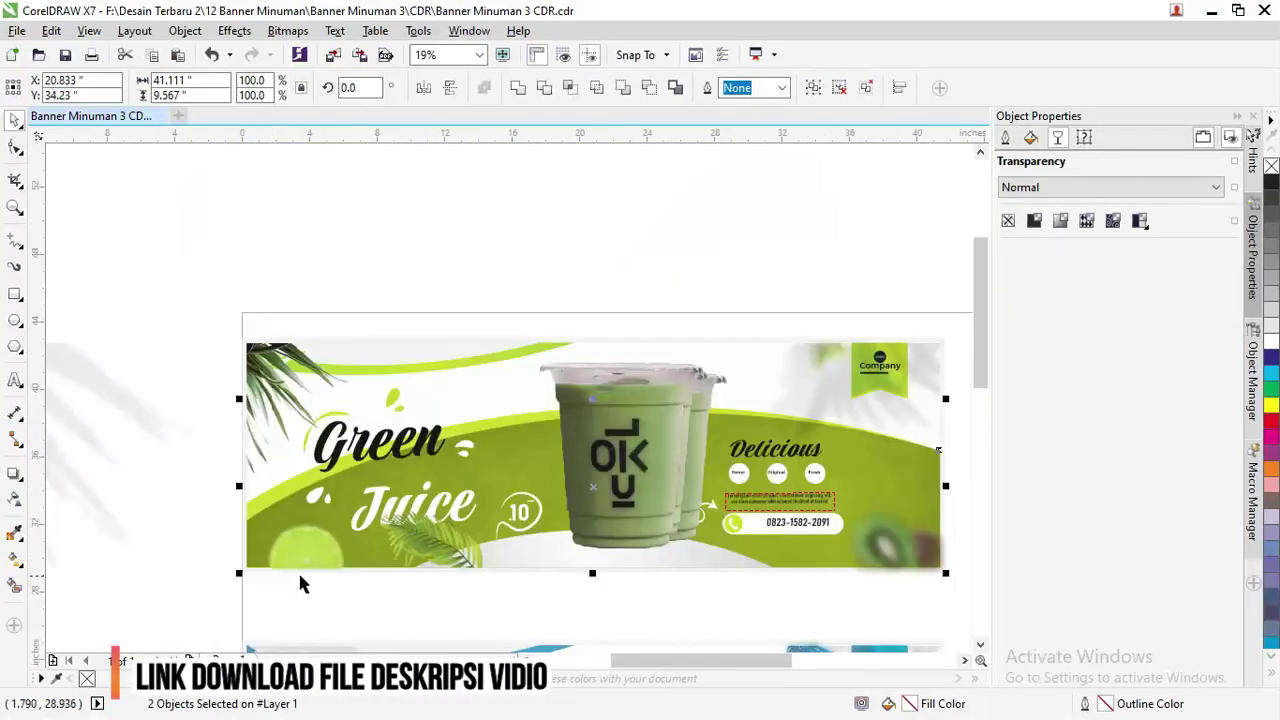
pyautogui.click(375, 598)
# Step: Try to shift the textured wave overlay upward and enlarge it, and undo the resize
pyautogui.click(253, 531)
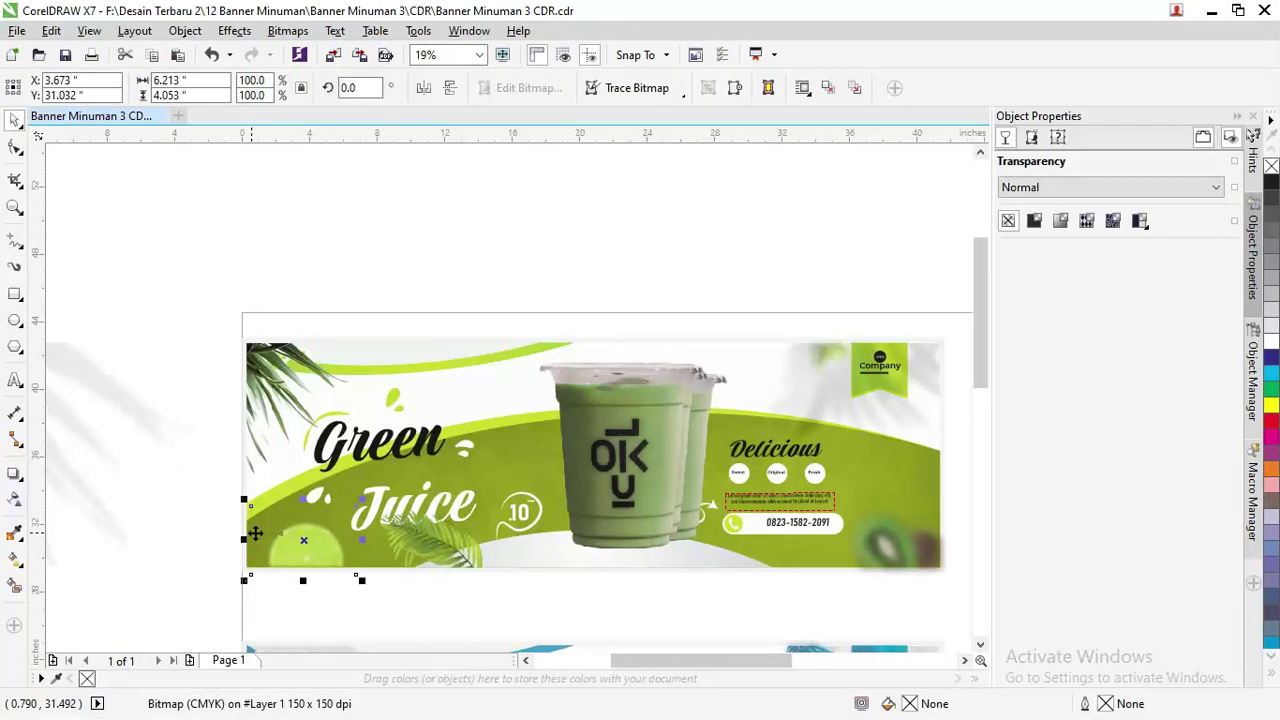
pyautogui.click(593, 617)
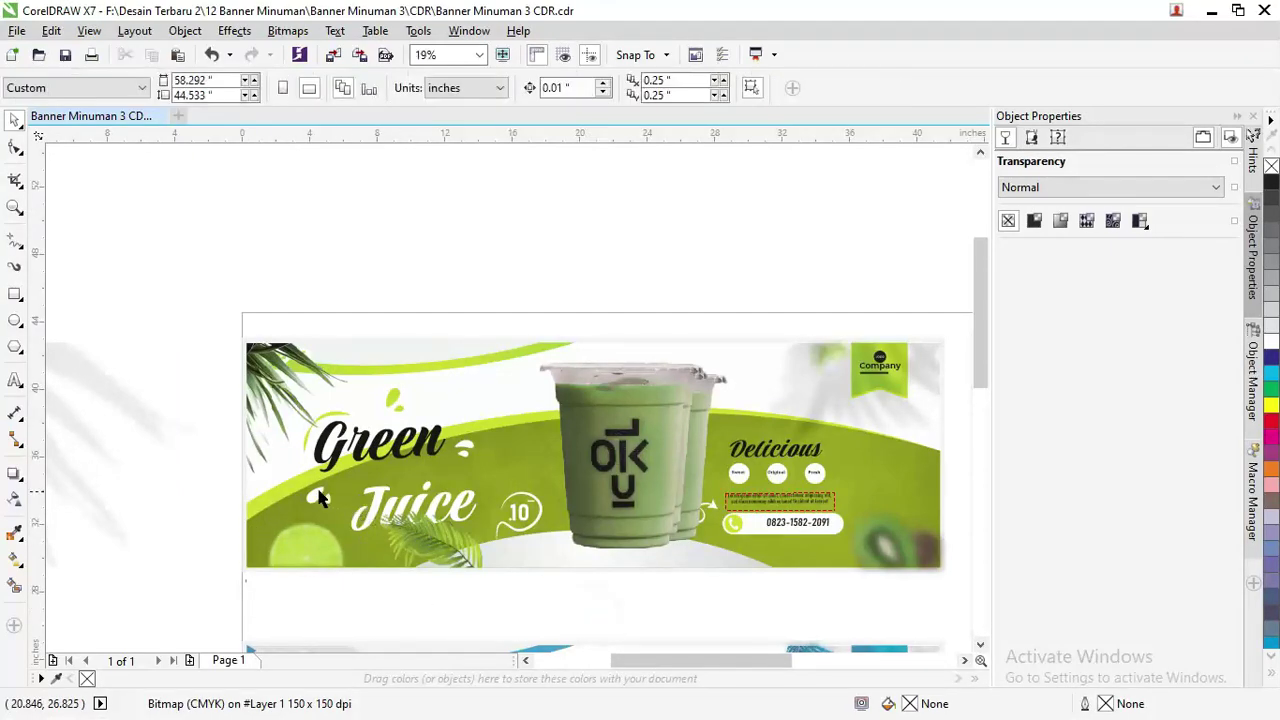
pyautogui.click(281, 487)
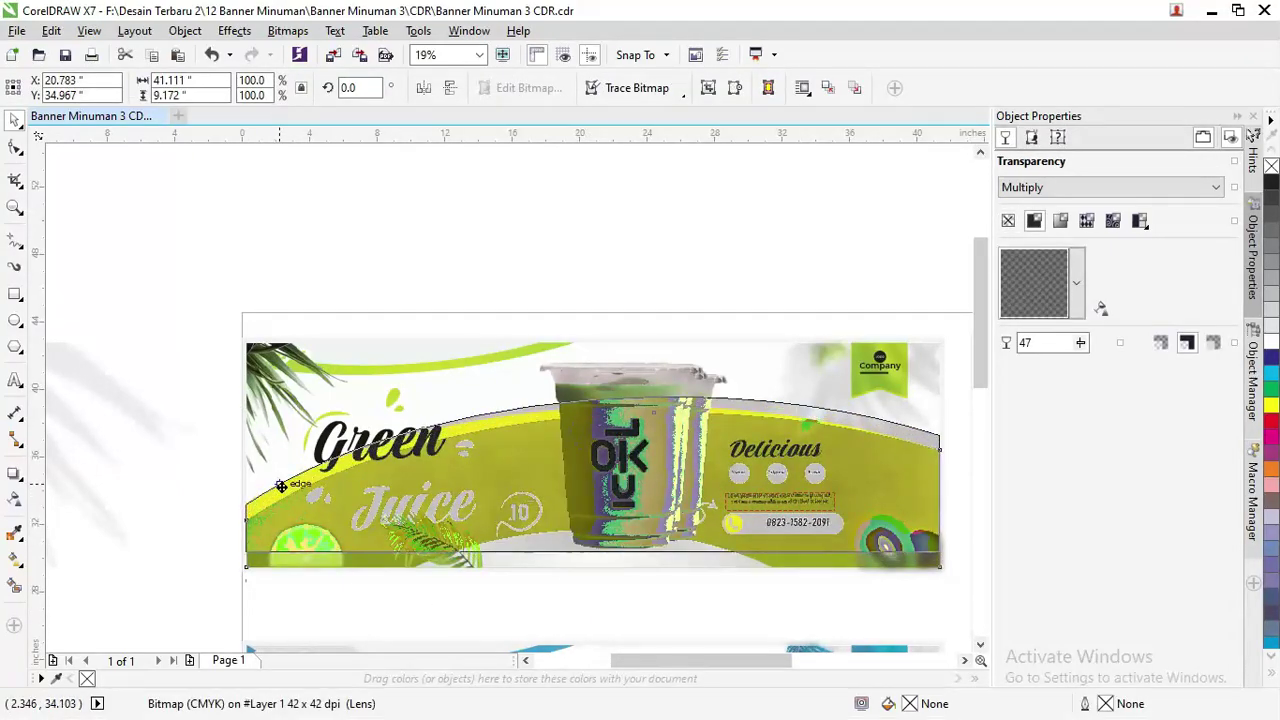
pyautogui.click(596, 560)
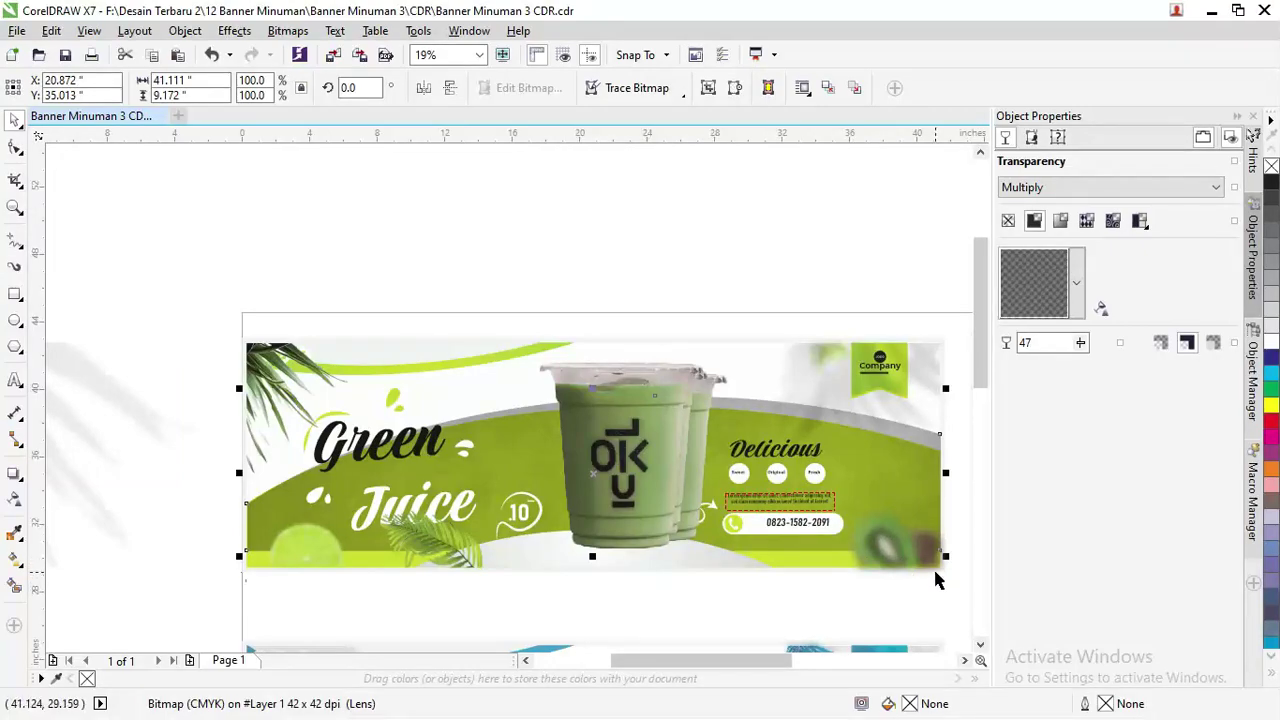
pyautogui.moveTo(946, 560); pyautogui.dragTo(970, 582)
pyautogui.hotkey('ctrl', 'z')
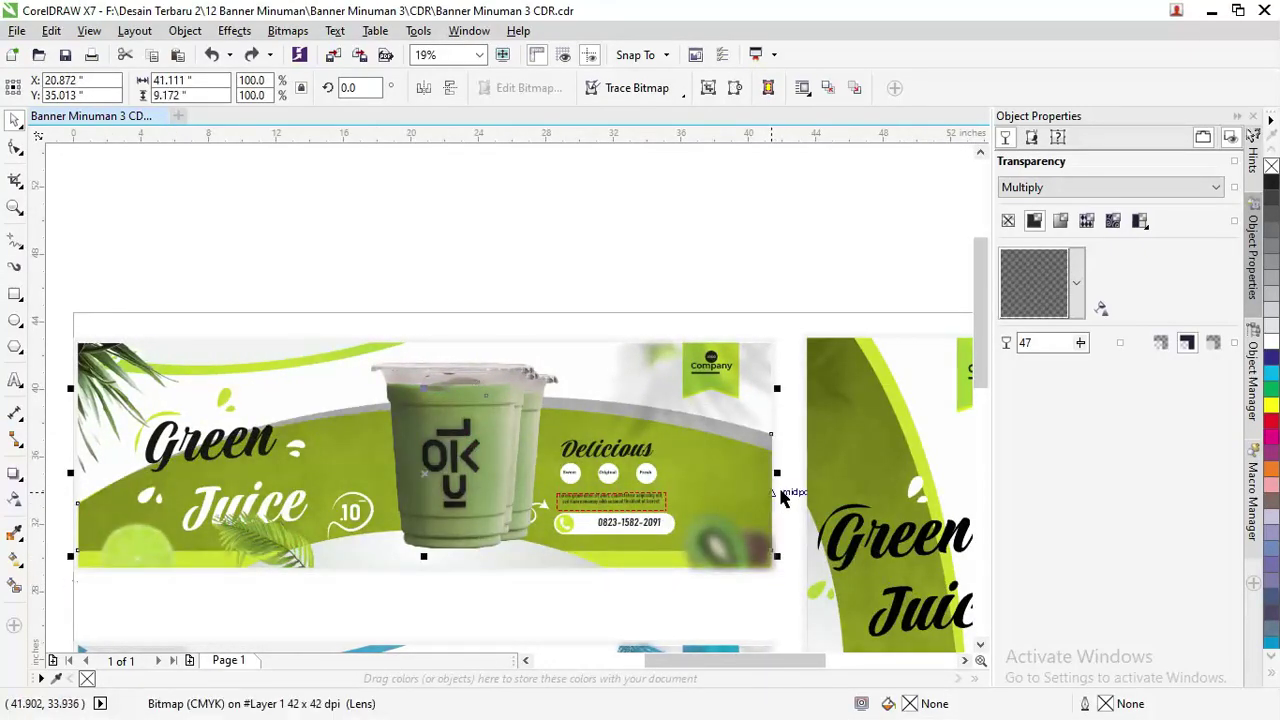
# Step: Try to move the leaf shadow off the green banner and lower the textured overlay onto the lime wave
pyautogui.click(91, 512)
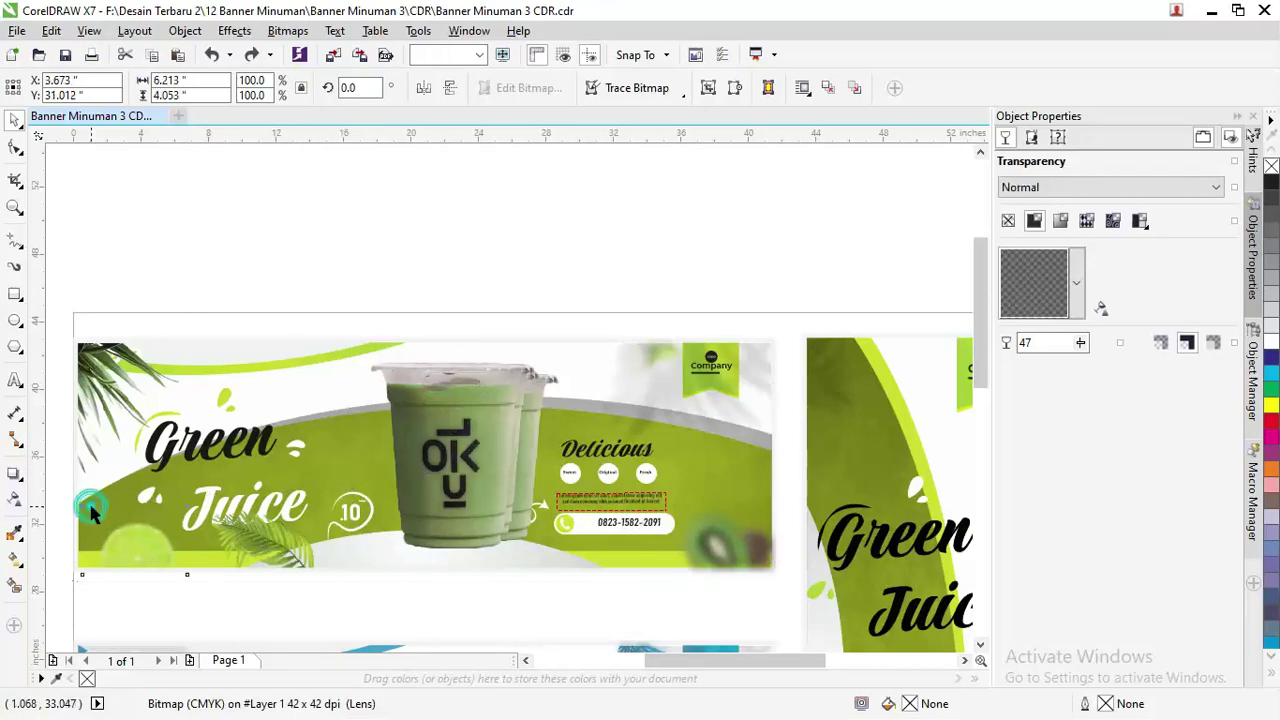
pyautogui.click(743, 452)
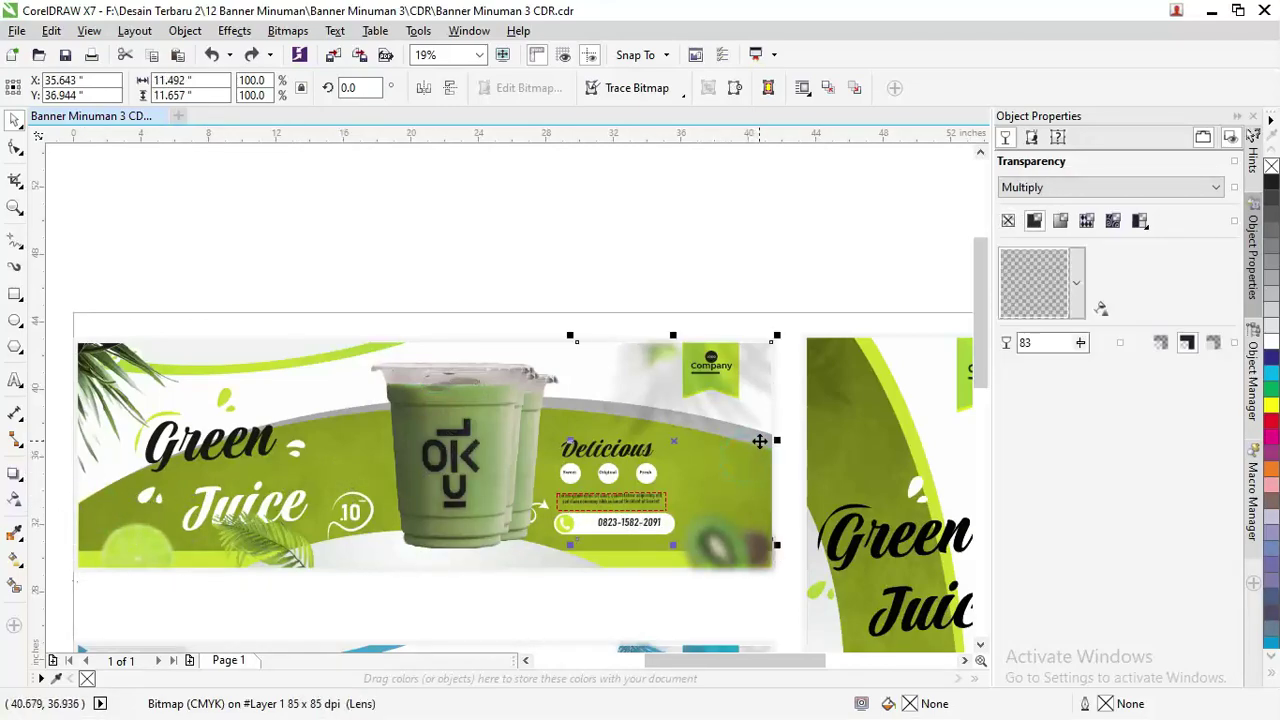
pyautogui.moveTo(757, 448); pyautogui.dragTo(891, 263)
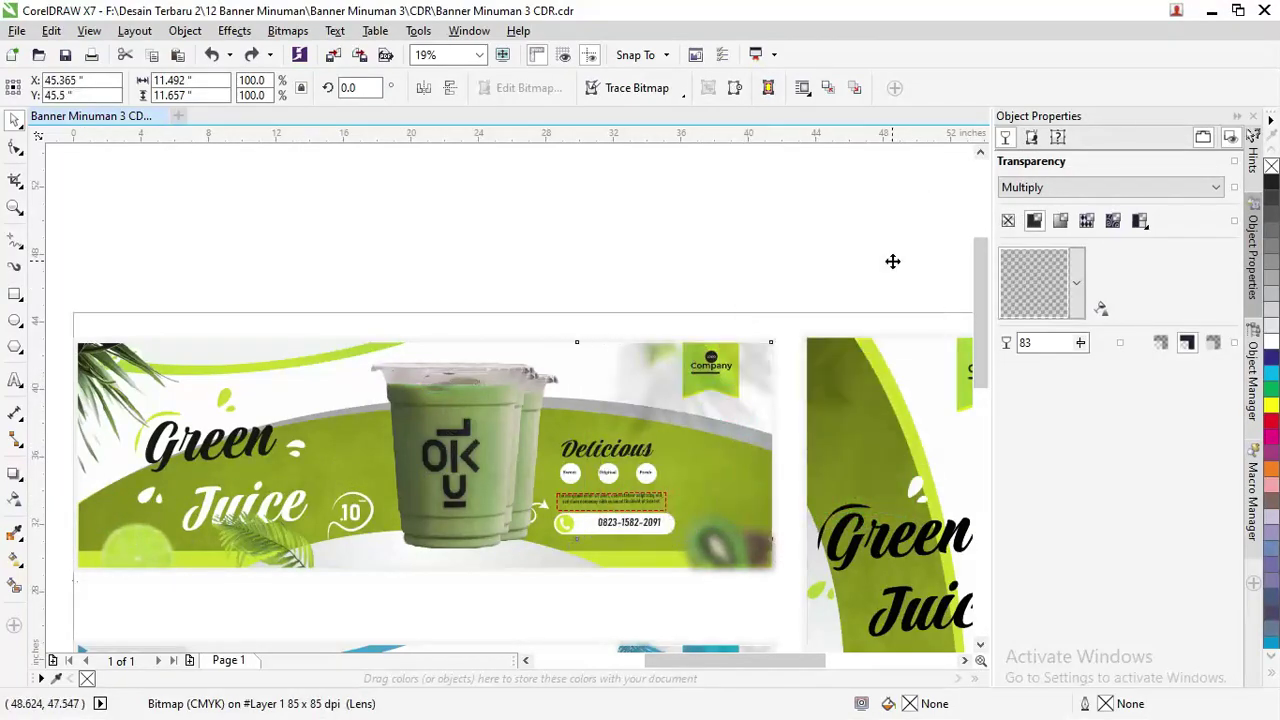
pyautogui.click(741, 469)
pyautogui.moveTo(741, 469); pyautogui.dragTo(740, 483)
pyautogui.click(740, 460)
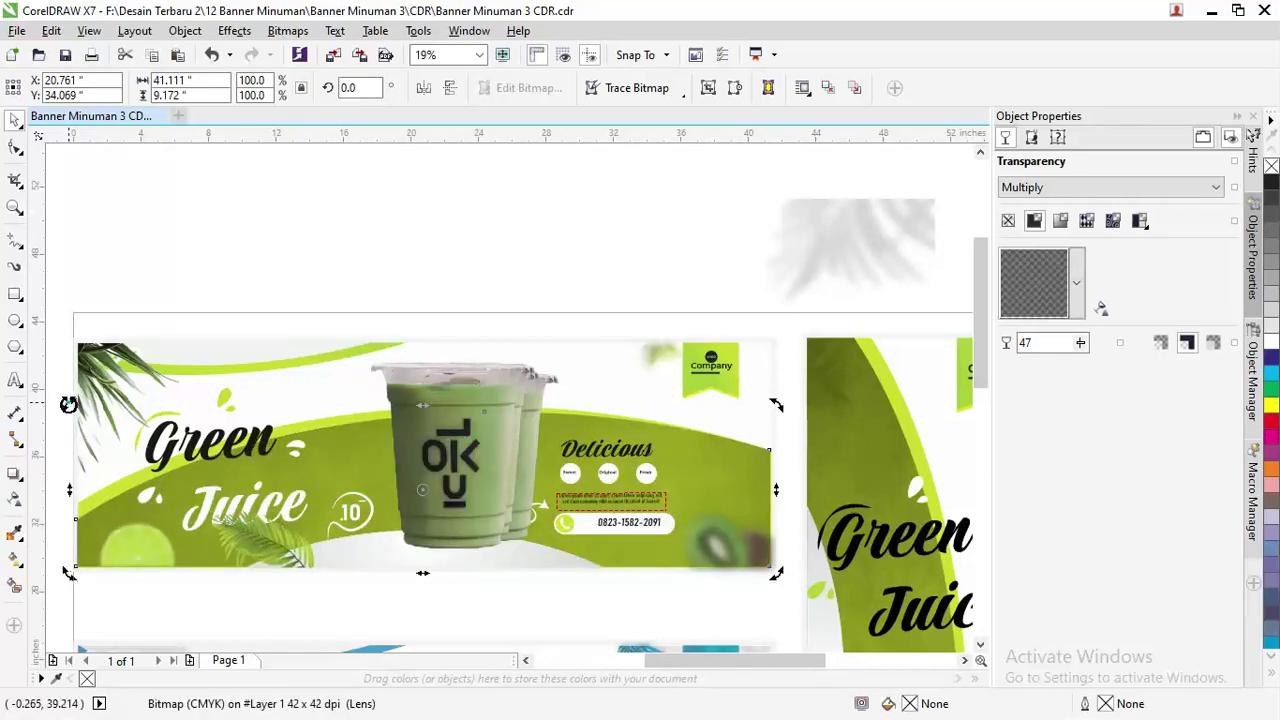
# Step: Try a slight rotation of the textured overlay, and undo it along with the preceding overlay and leaf shadow moves
pyautogui.moveTo(68, 404); pyautogui.dragTo(74, 400)
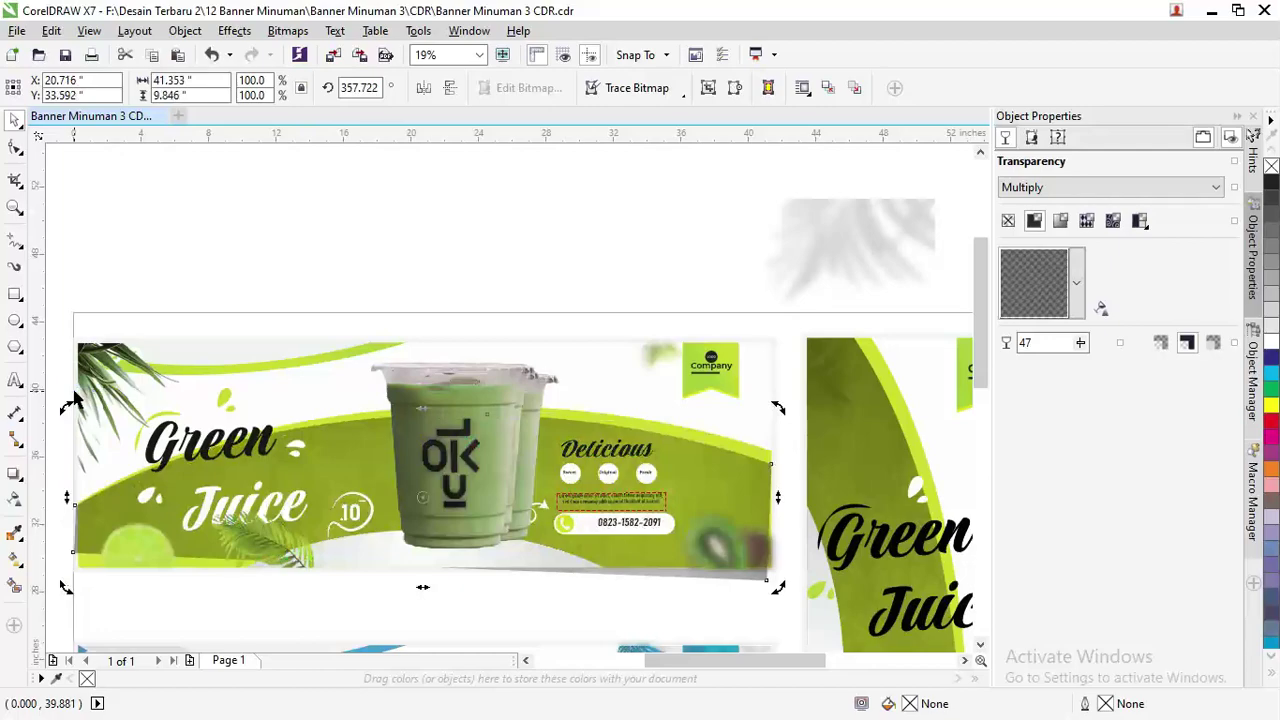
pyautogui.hotkey('ctrl', 'z')
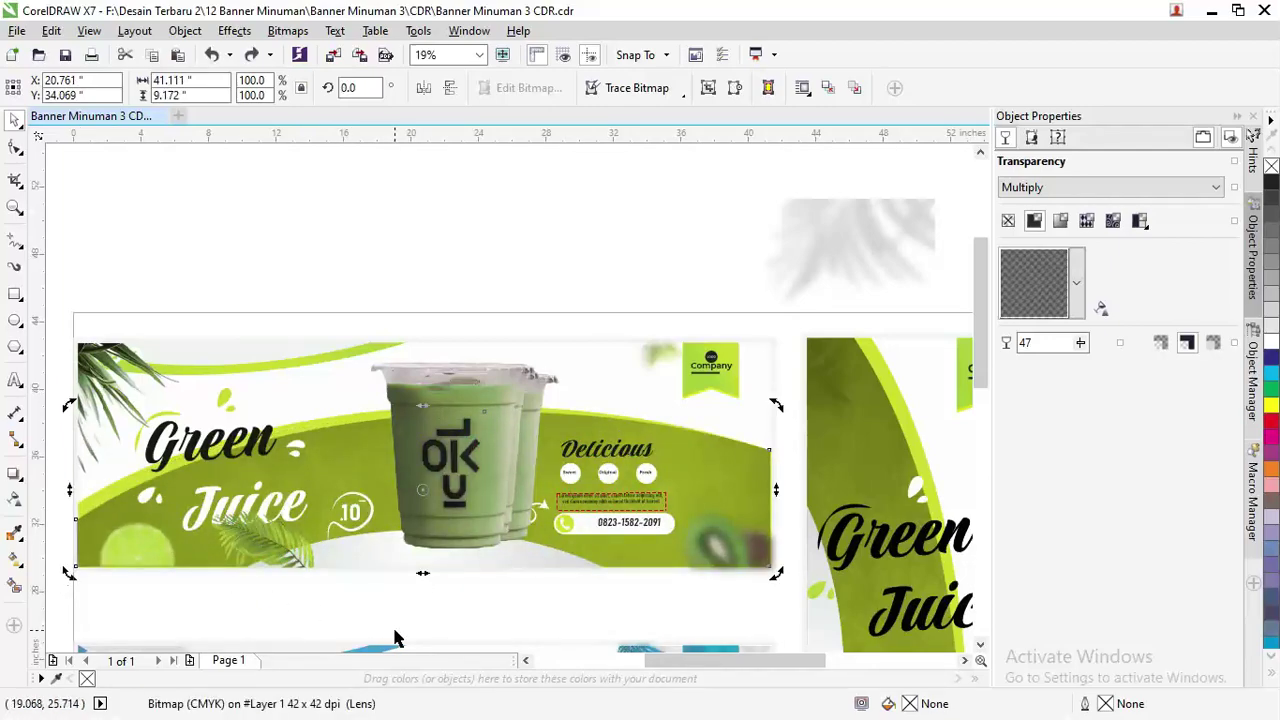
pyautogui.hotkey('ctrl', 'z')
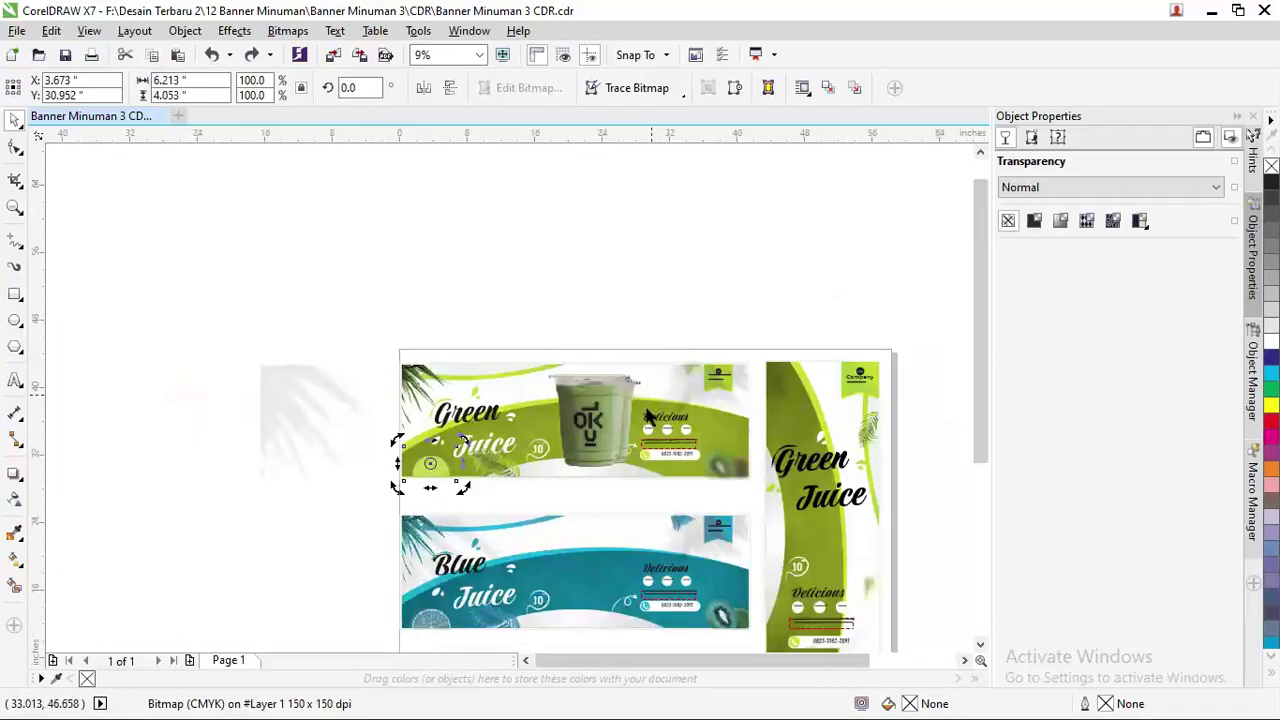
# Step: Copy the small rear cup to the large cup's left side and shift the right rear cup further outward
pyautogui.moveTo(617, 393); pyautogui.dragTo(546, 398)
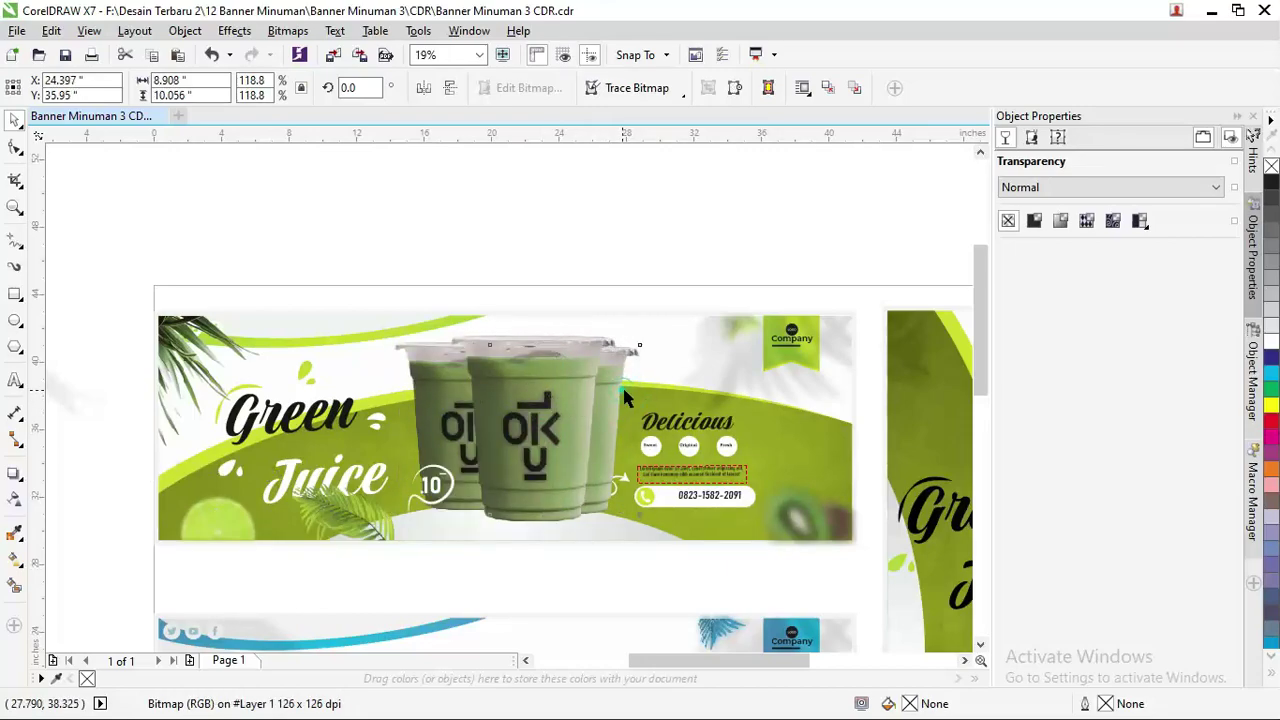
pyautogui.moveTo(622, 385); pyautogui.dragTo(638, 386)
# Step: Scale both rear cups down together to about 13.25 × 8.54 inches overall
pyautogui.click(447, 405)
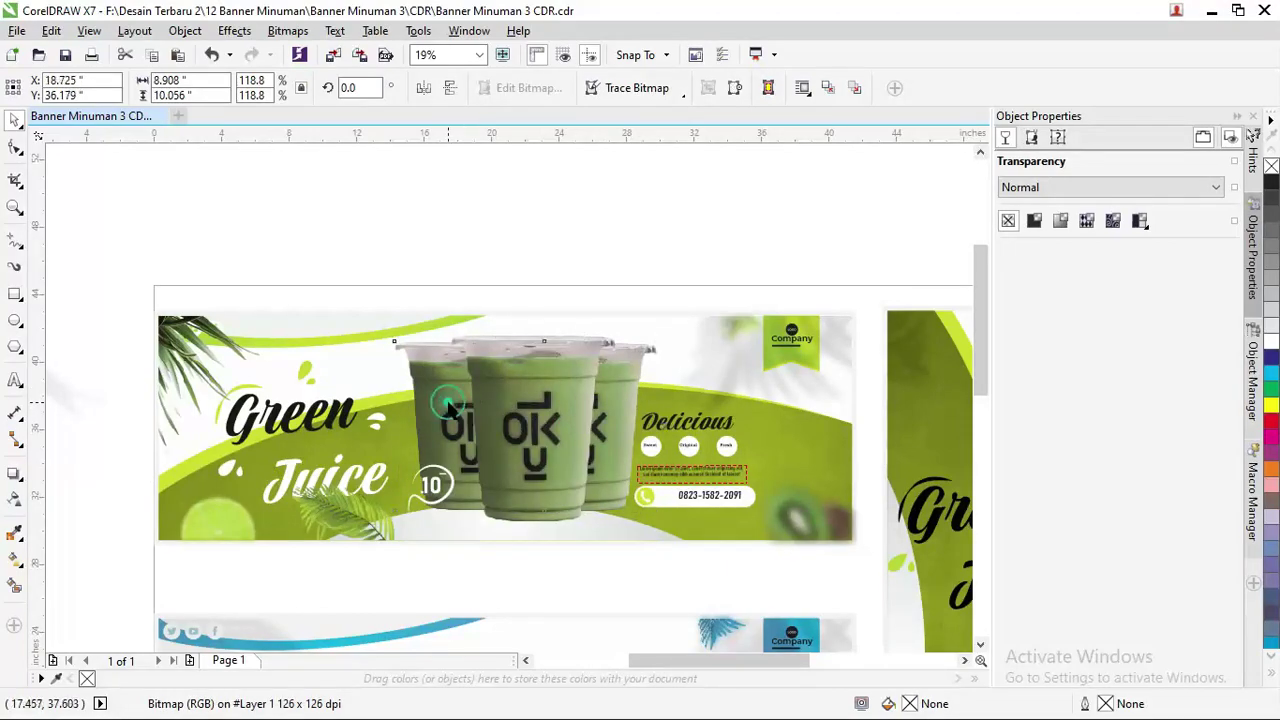
pyautogui.keyDown('shift'); pyautogui.click(623, 389); pyautogui.keyUp('shift')
pyautogui.moveTo(667, 333); pyautogui.dragTo(657, 330)
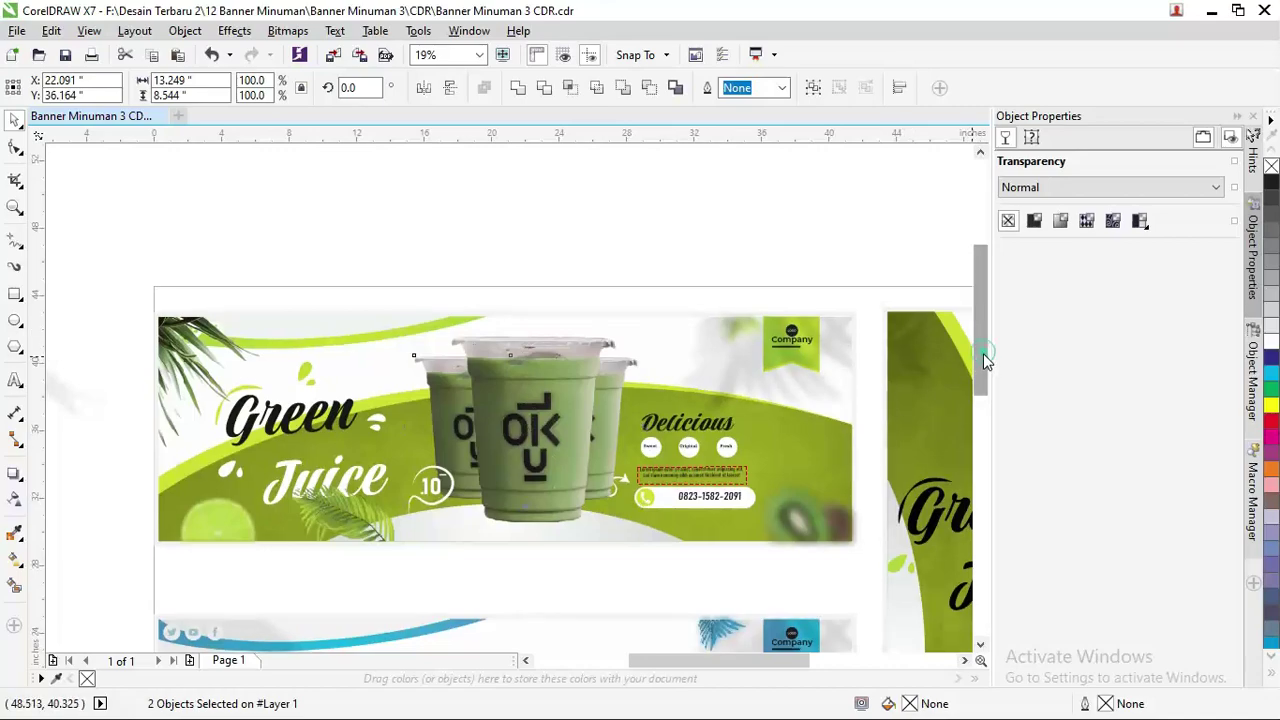
pyautogui.moveTo(983, 353); pyautogui.dragTo(983, 392)
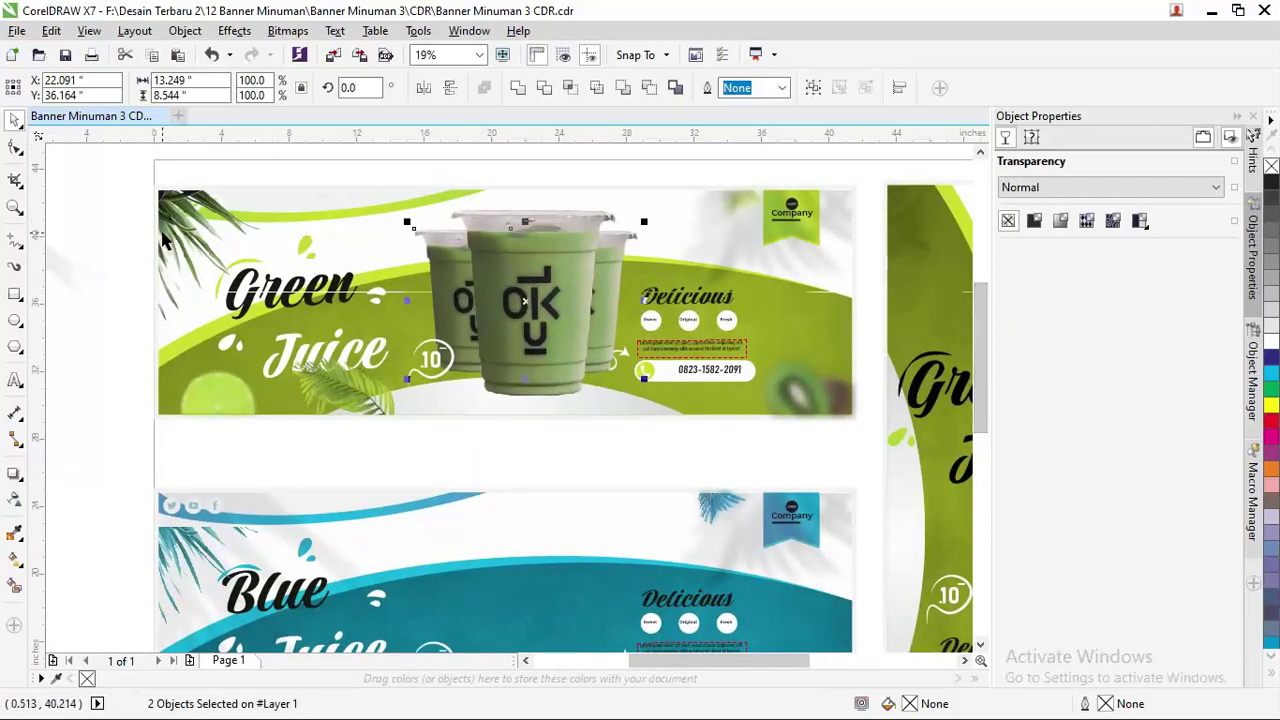